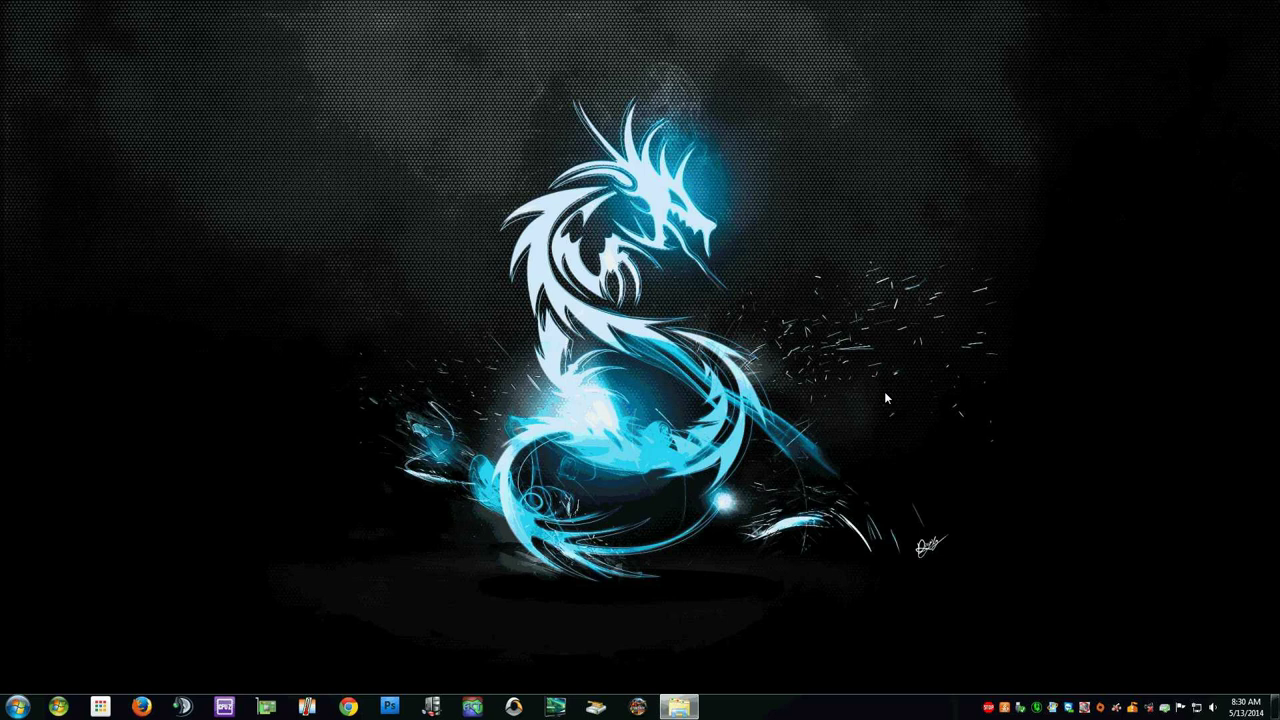
Start Advanced Combat Tracker and bring up its plugin listing
left_click(471, 708)
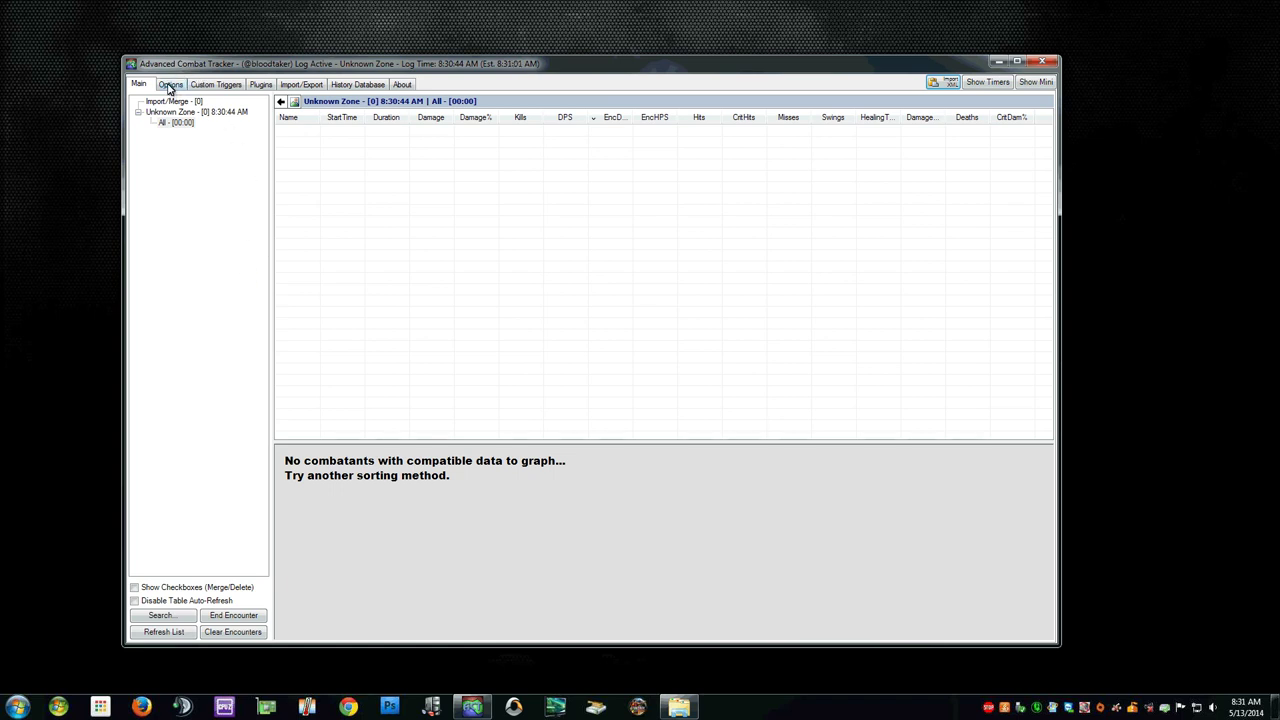
left_click(169, 86)
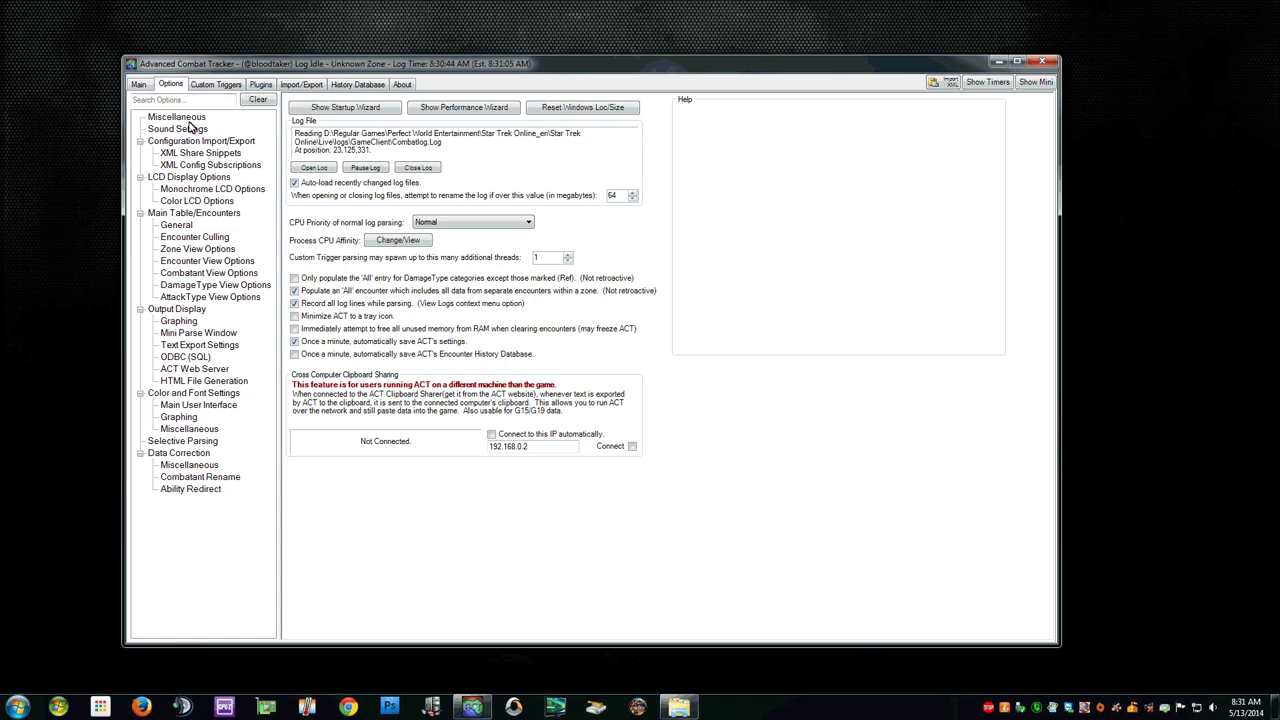
left_click(259, 85)
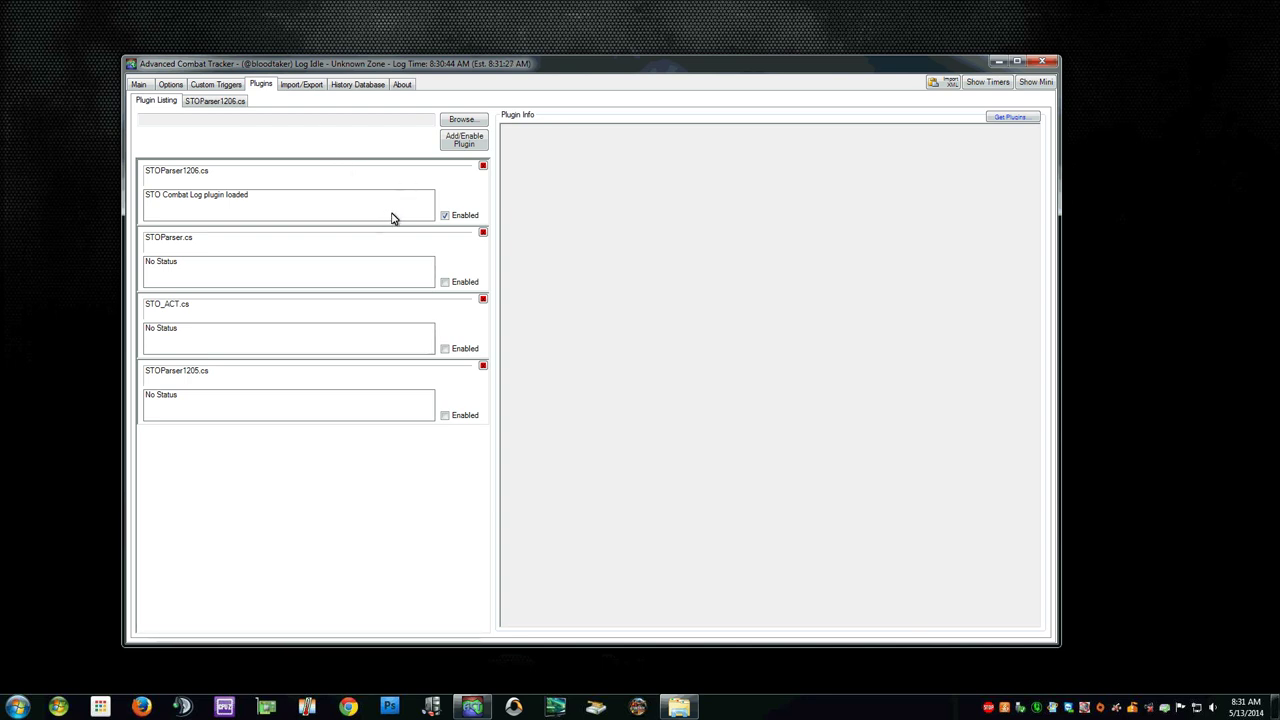
Preview choosing the STOParser1206 plugin file without adding it, and switch the STOParser.cs plugin on and off again
left_click(455, 121)
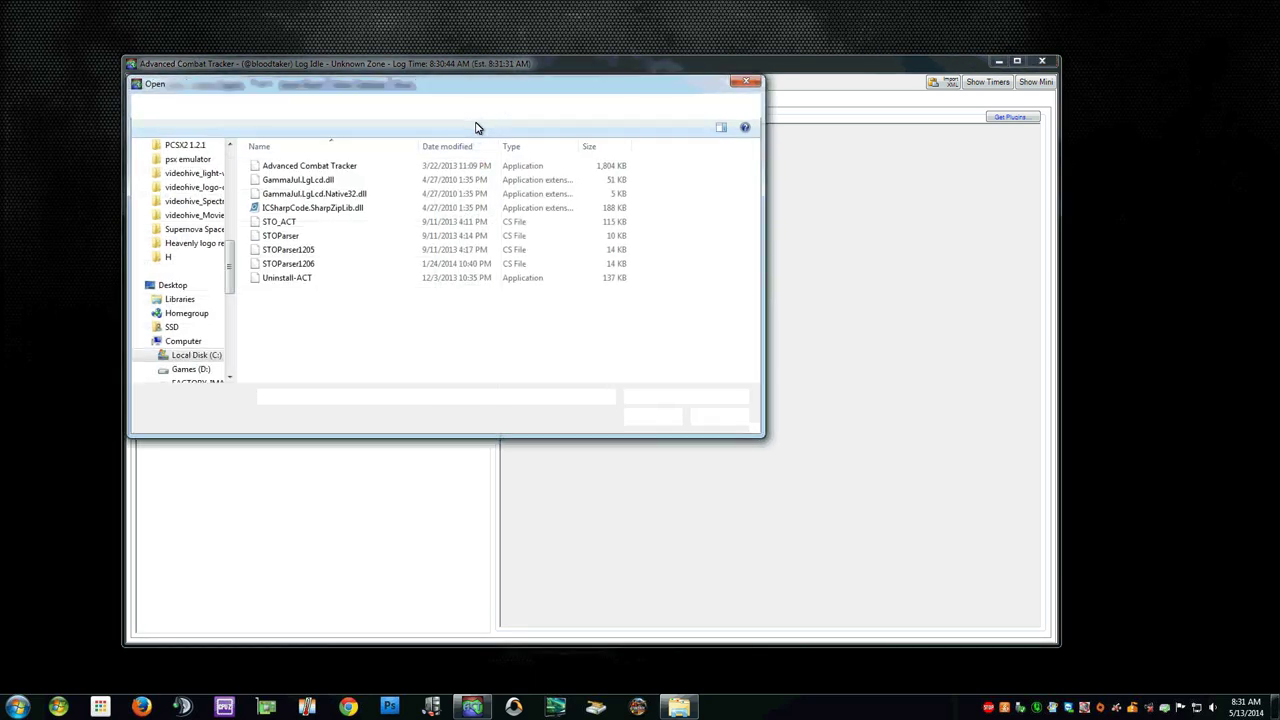
left_click(277, 224)
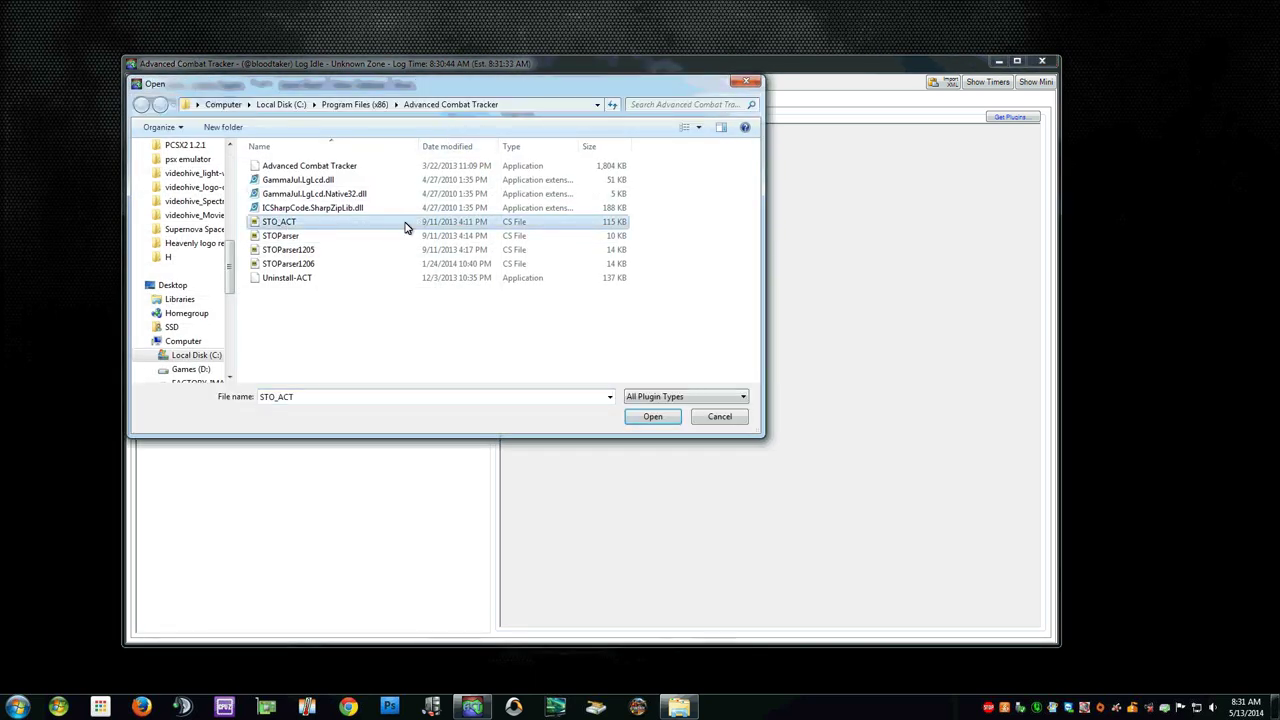
left_click(306, 264)
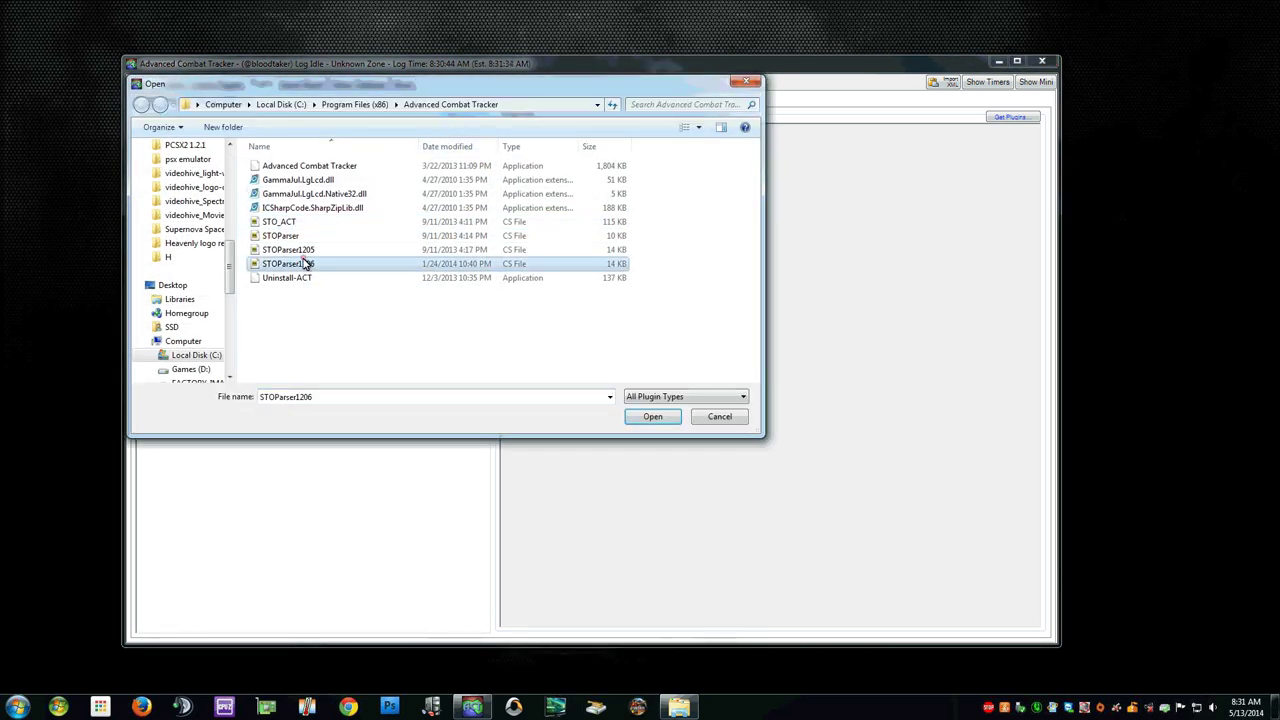
left_click(720, 418)
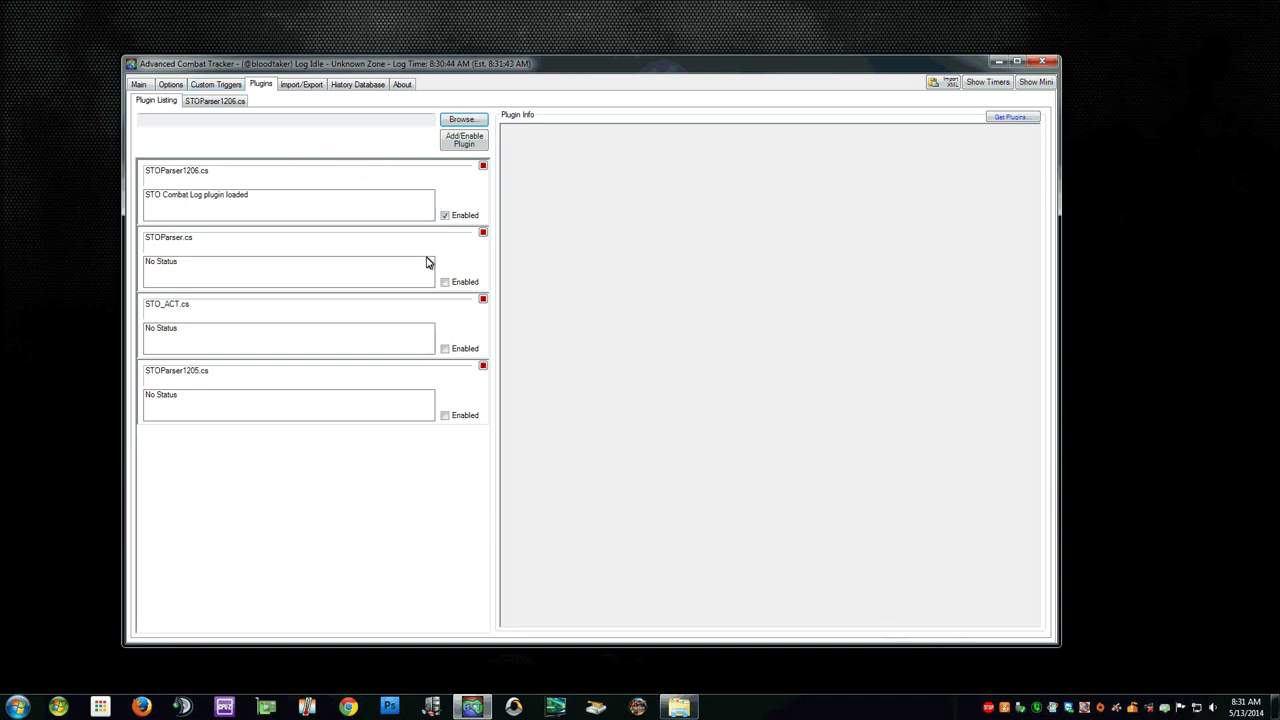
left_click(445, 283)
left_click(445, 283)
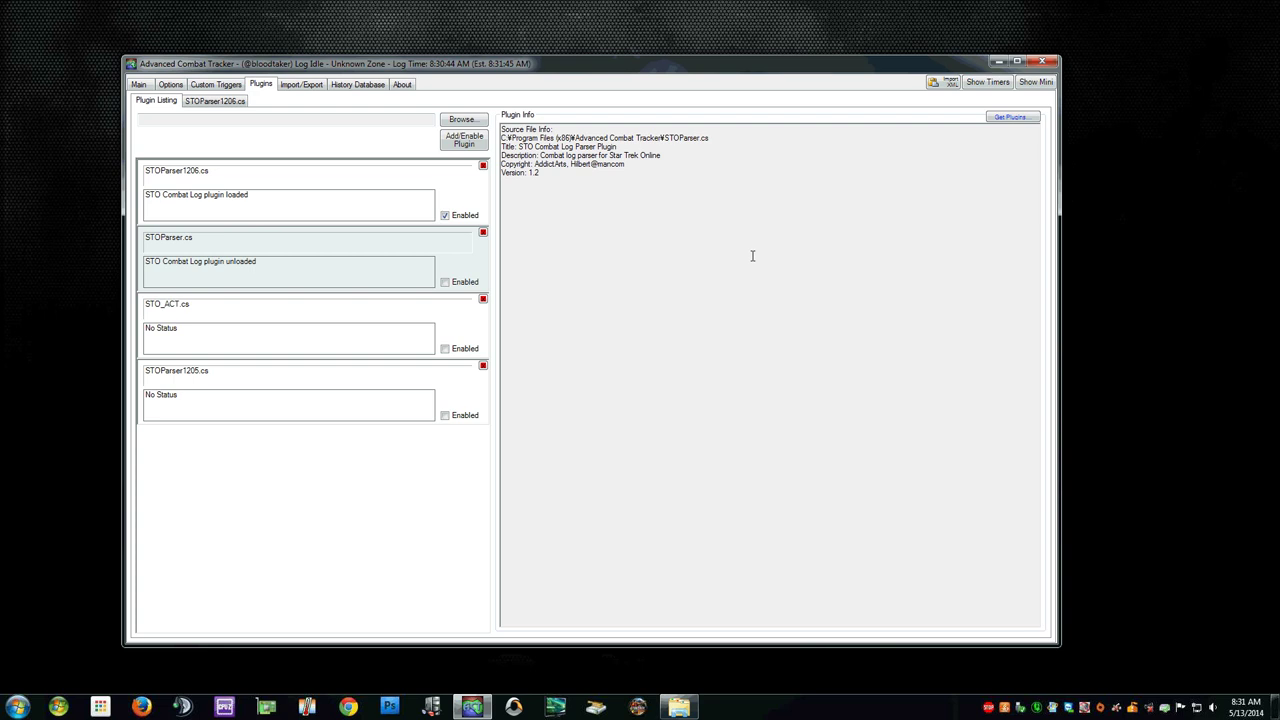
Open the log file chooser from the Miscellaneous options and move it clear of the log file settings
left_click(170, 84)
left_click(198, 118)
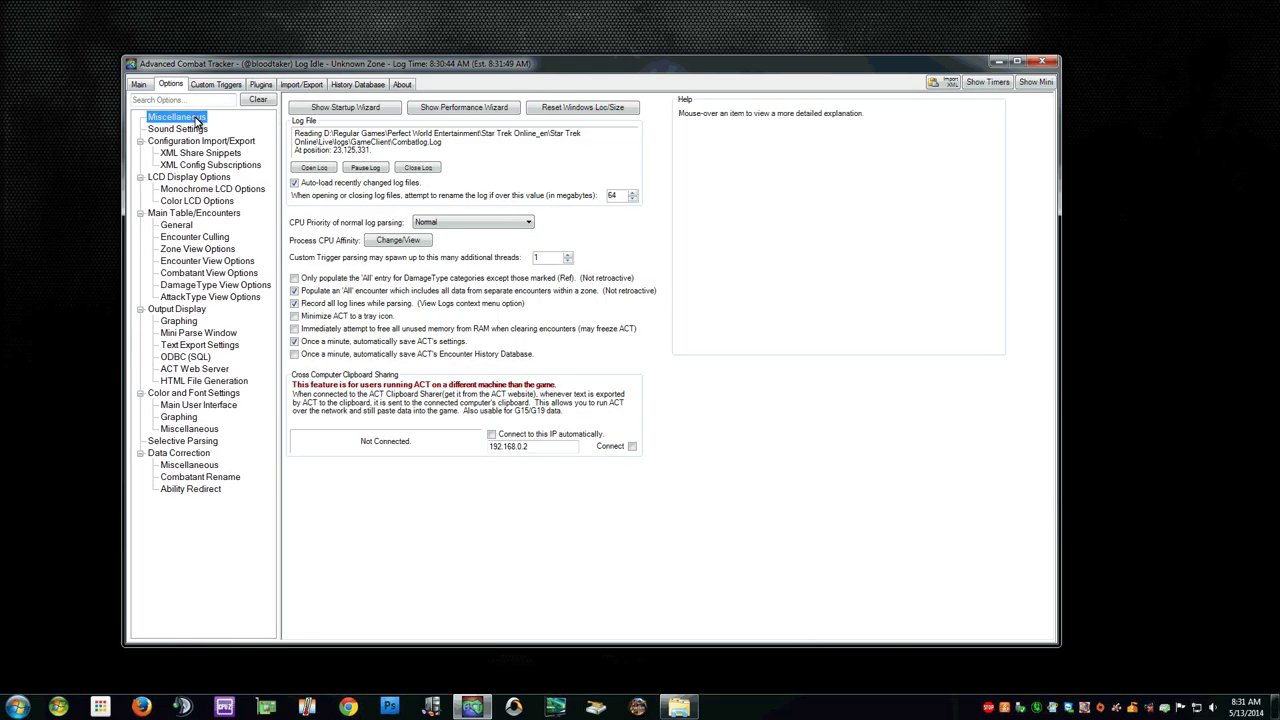
left_click(318, 168)
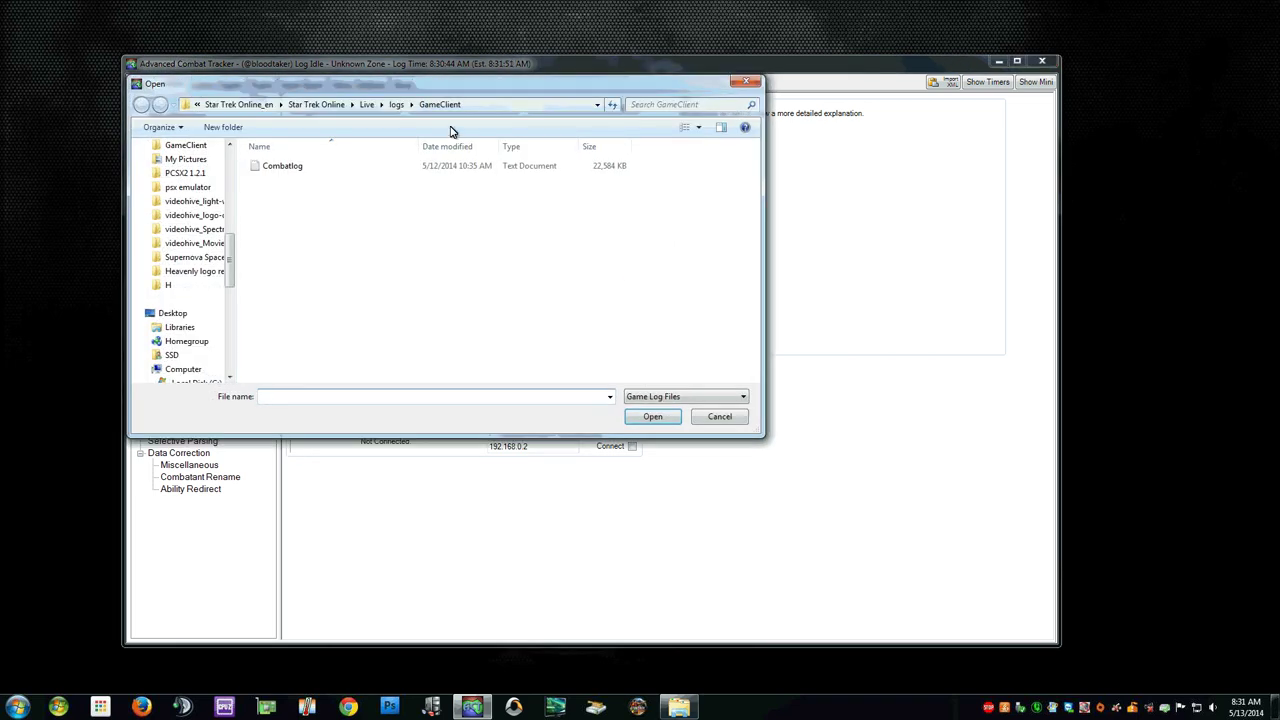
left_click_drag(472, 91, 800, 267)
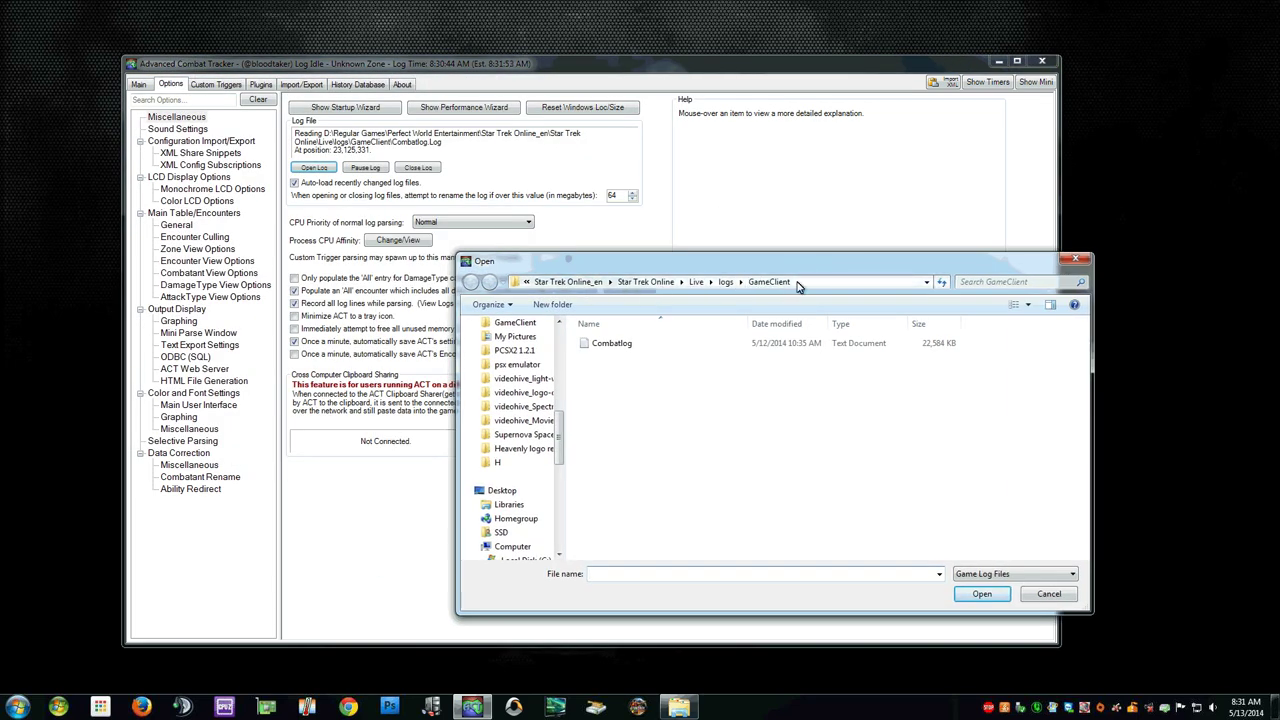
Start the Star Trek Online launcher and open its installation folder from the Cryptic Game Launcher shortcut's properties
left_click(637, 707)
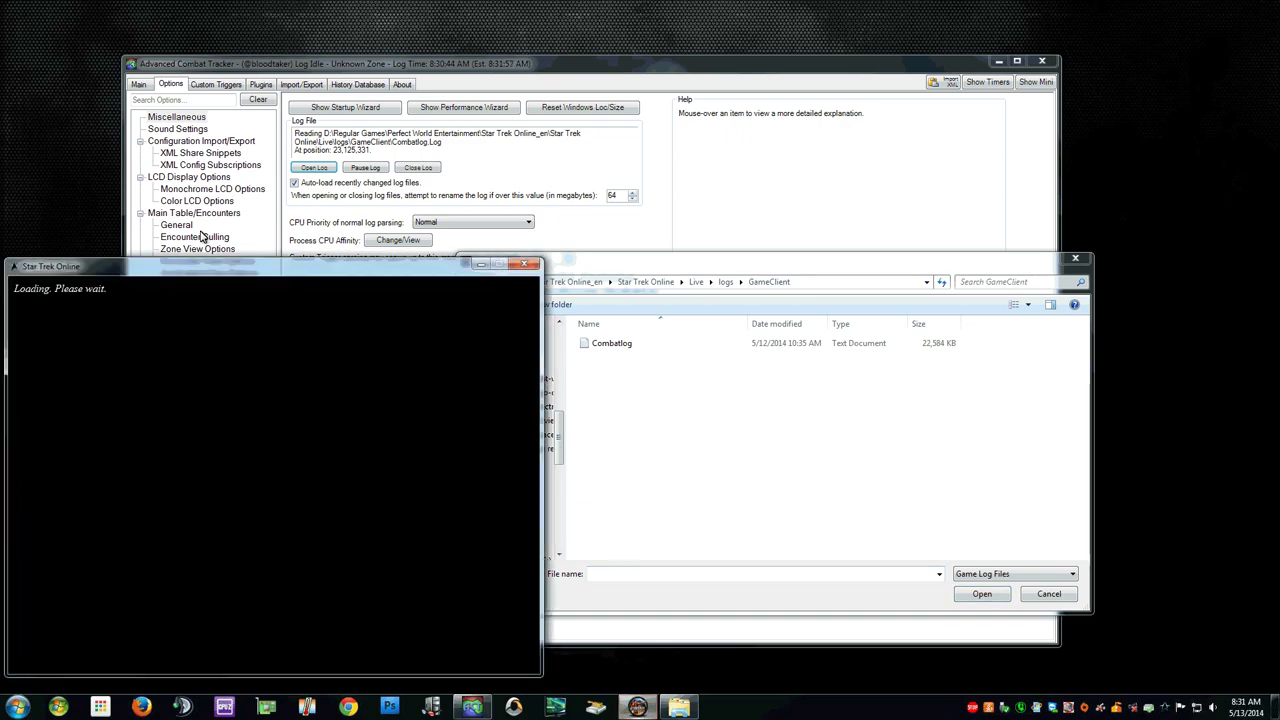
right_click(108, 270)
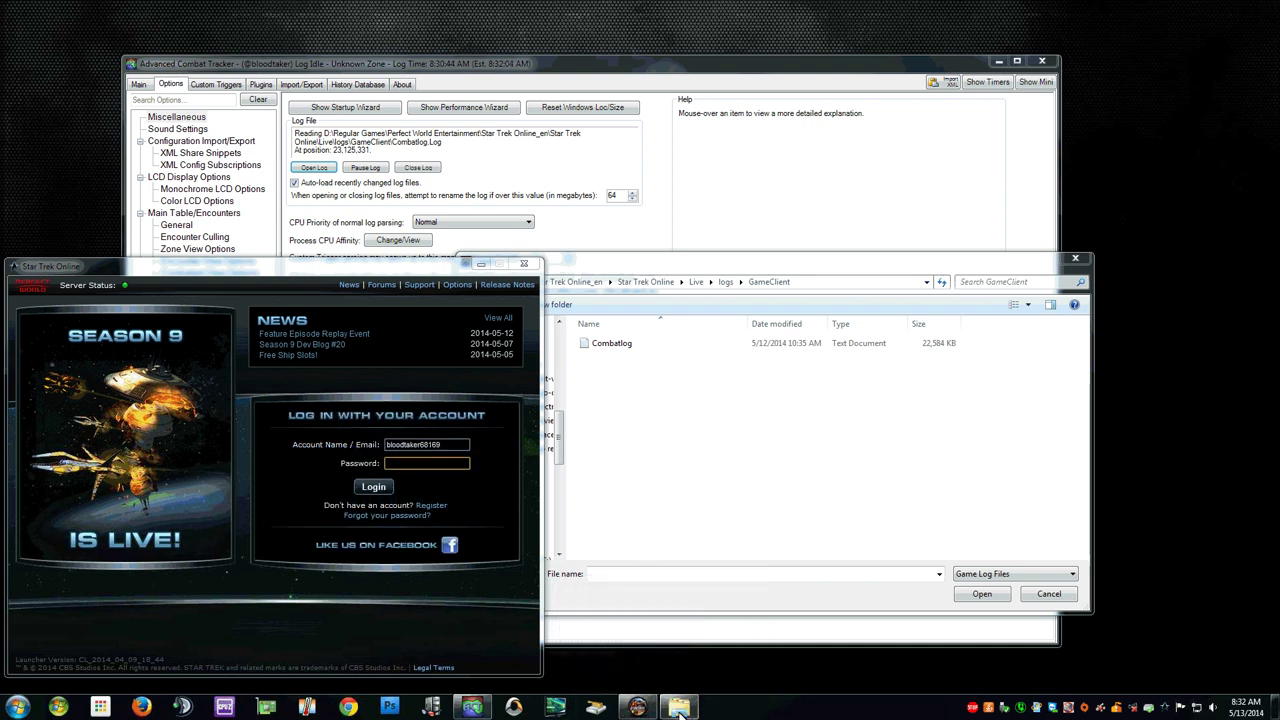
right_click(638, 708)
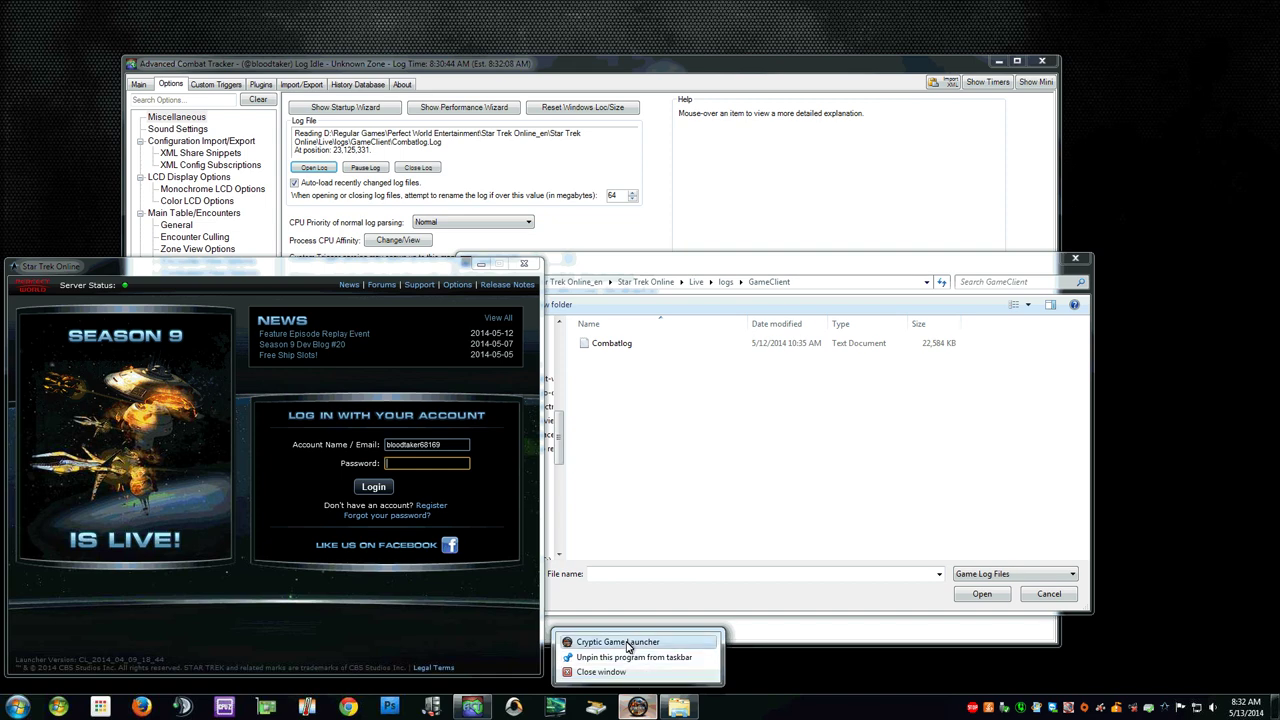
right_click(627, 642)
left_click(662, 636)
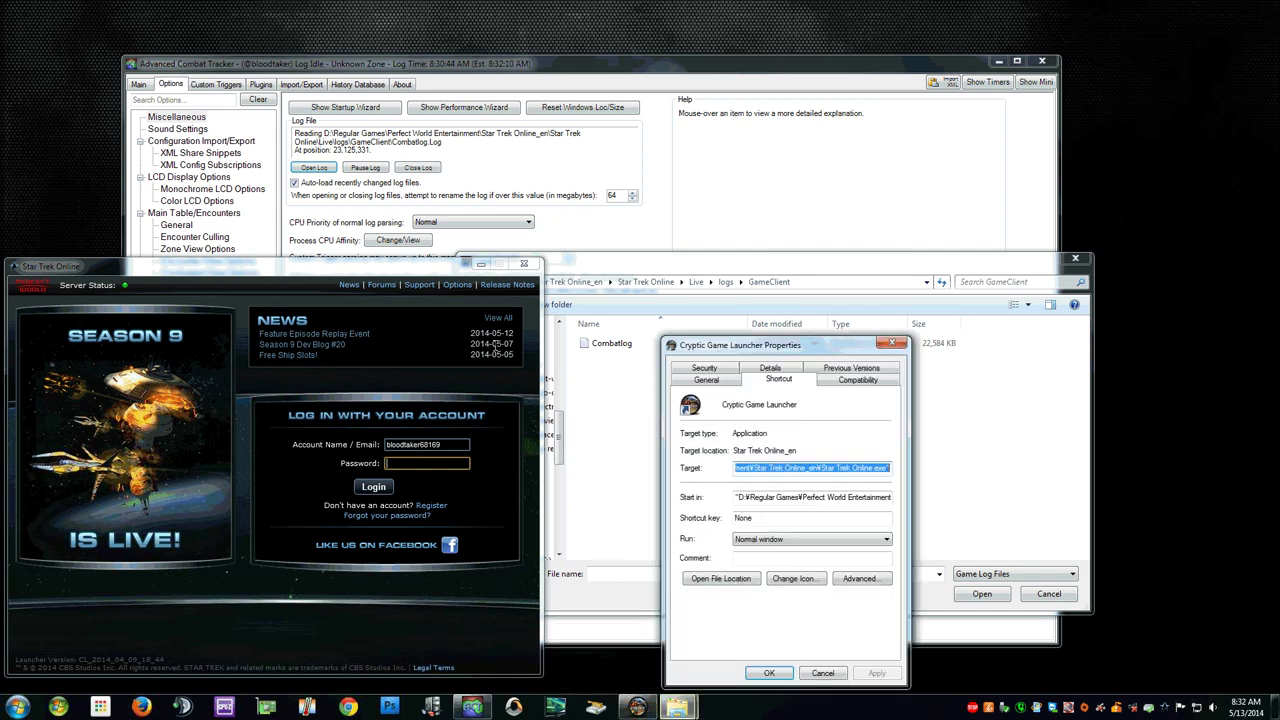
left_click(727, 586)
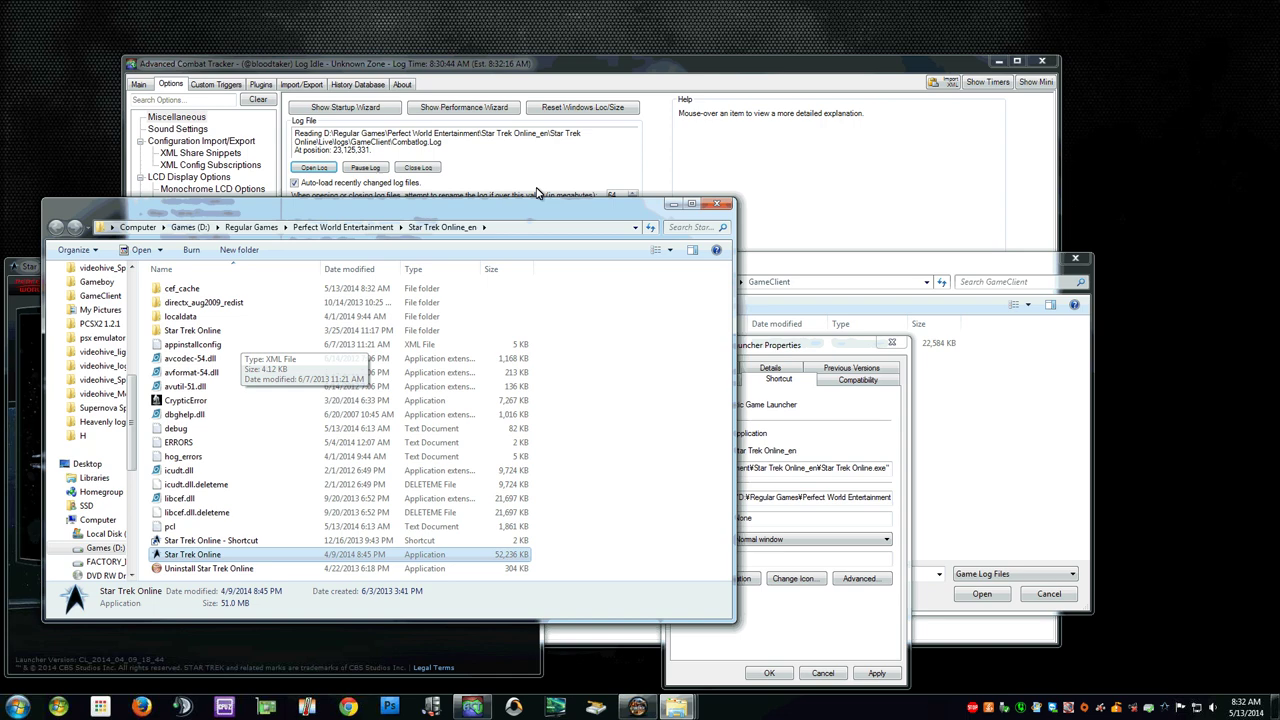
Check the full GameClient folder path in the log file chooser and return to the Star Trek Online_en folder window
left_click(641, 62)
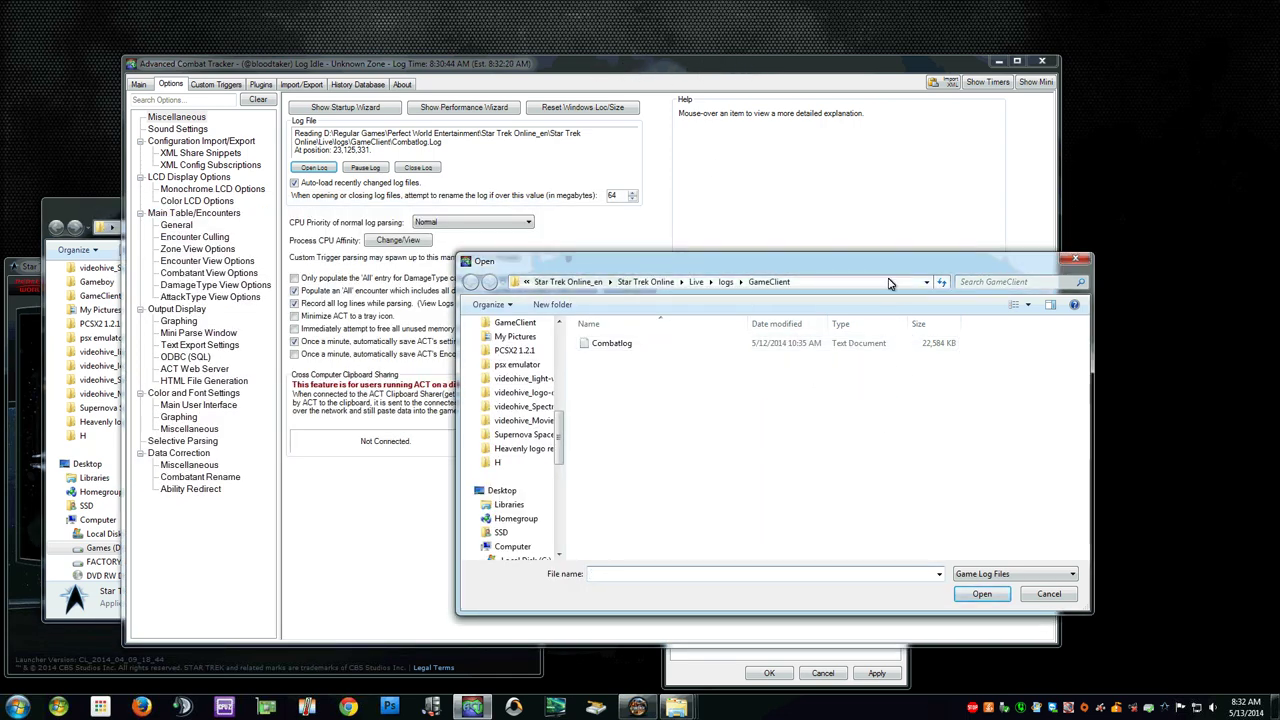
left_click_drag(845, 272, 660, 270)
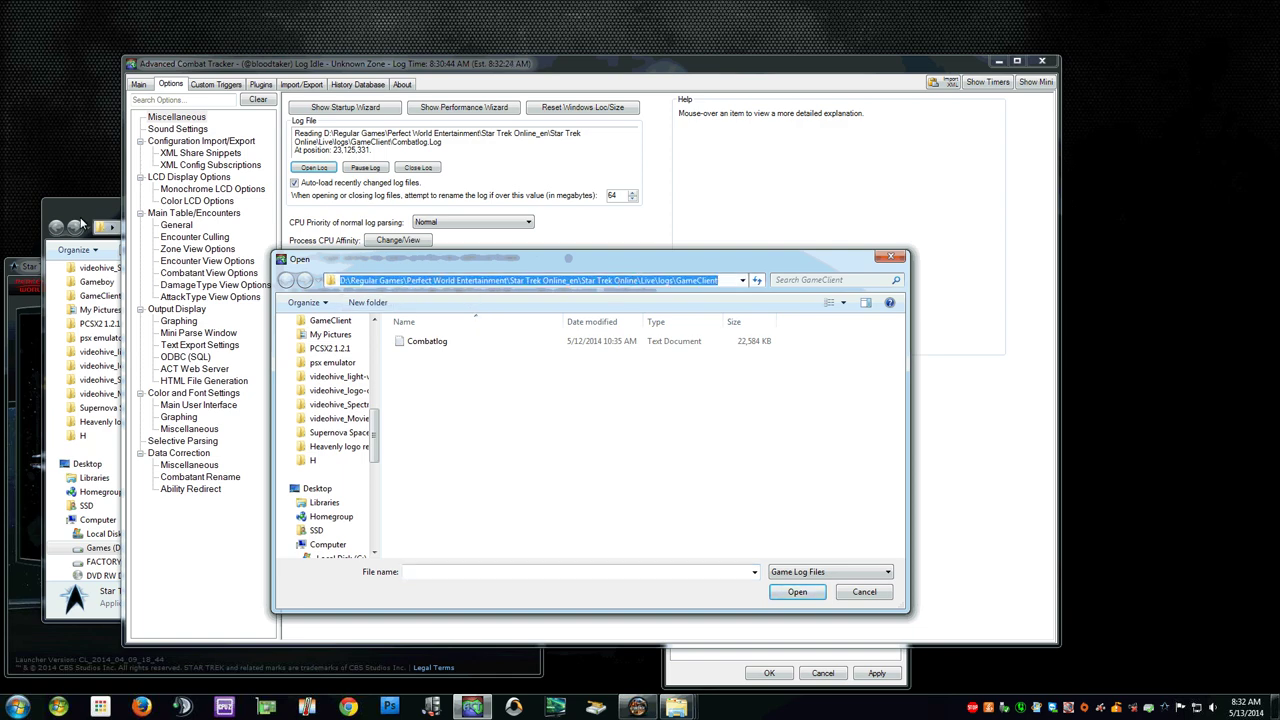
left_click(85, 212)
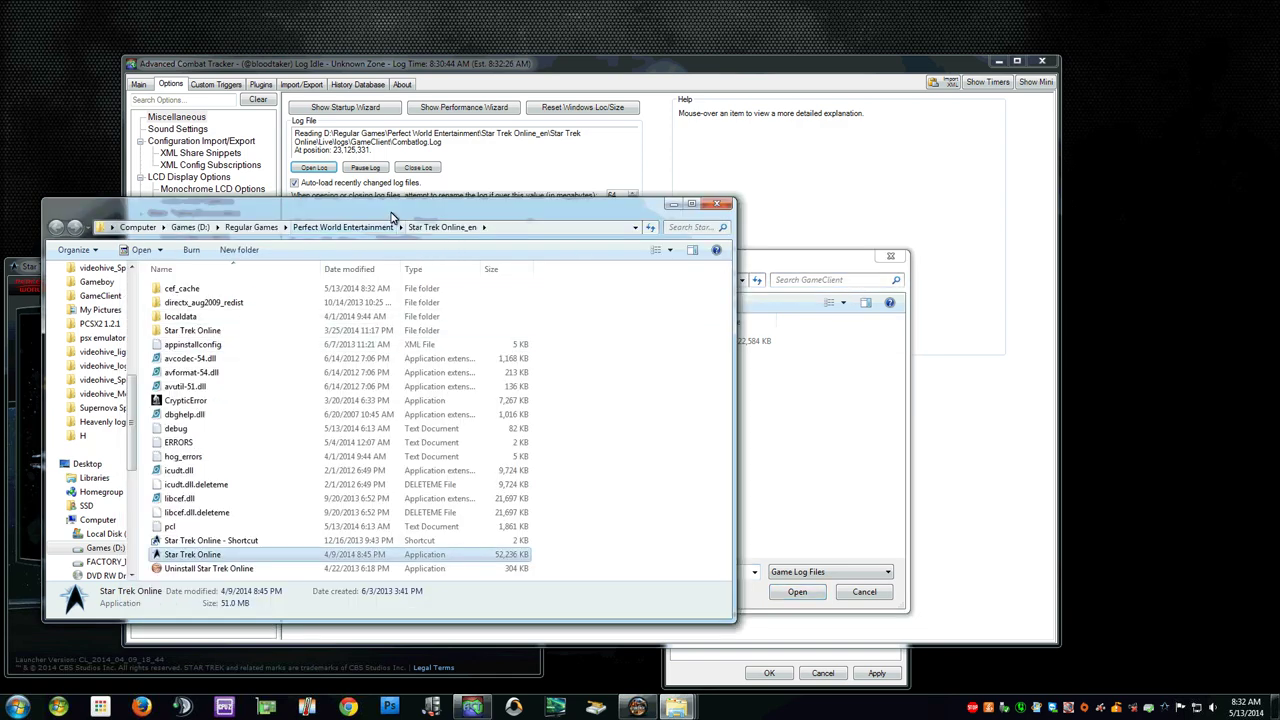
Browse to Star Trek Online > Live > logs > GameClient and select the Combatlog text document
double_click(195, 331)
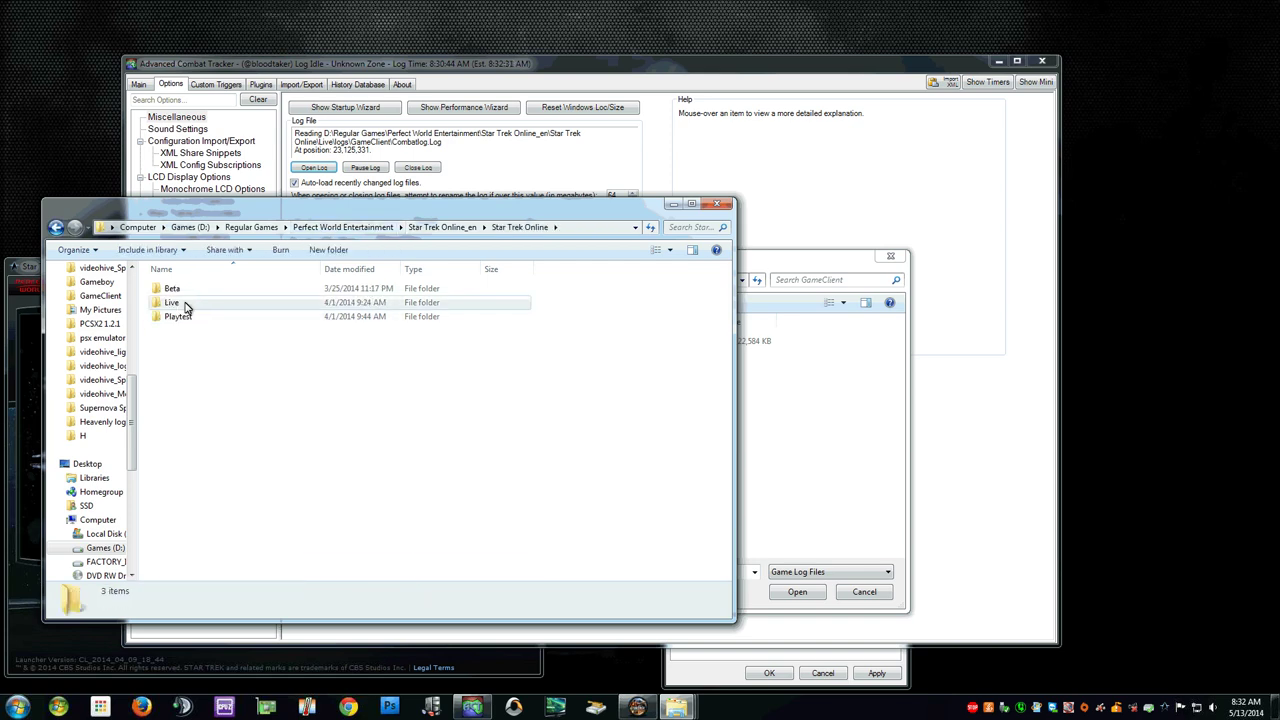
double_click(185, 305)
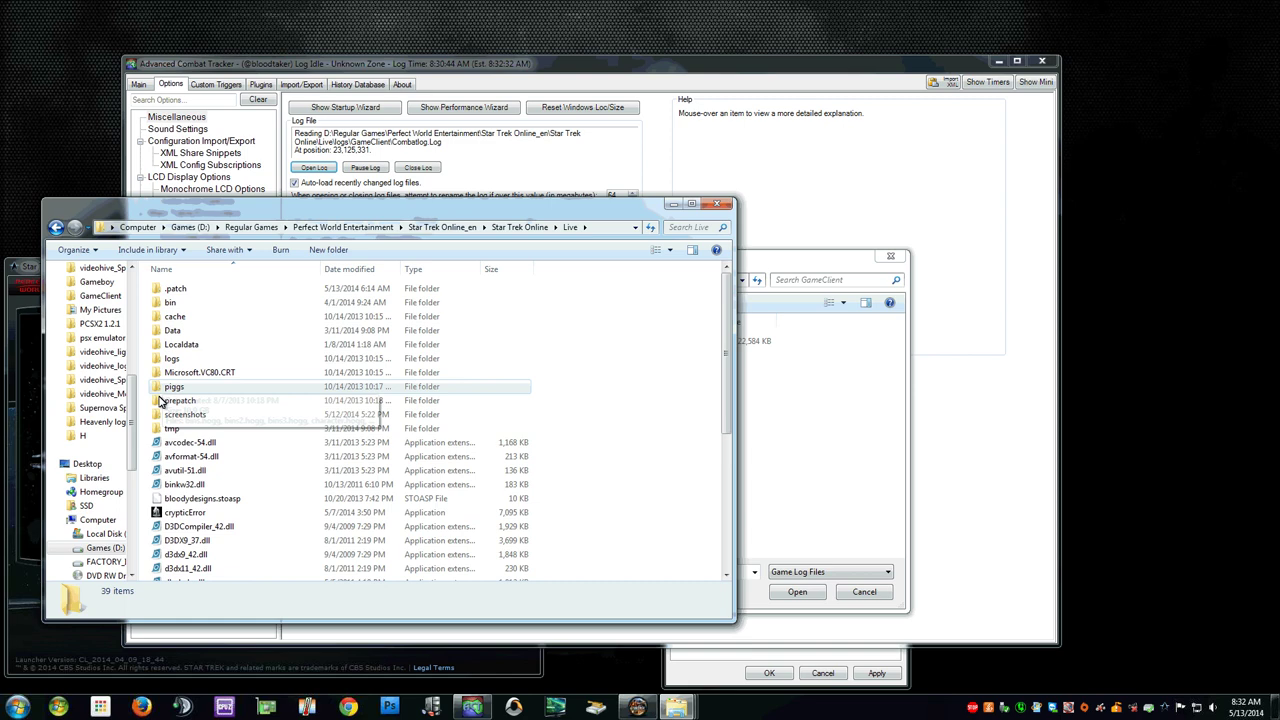
double_click(188, 358)
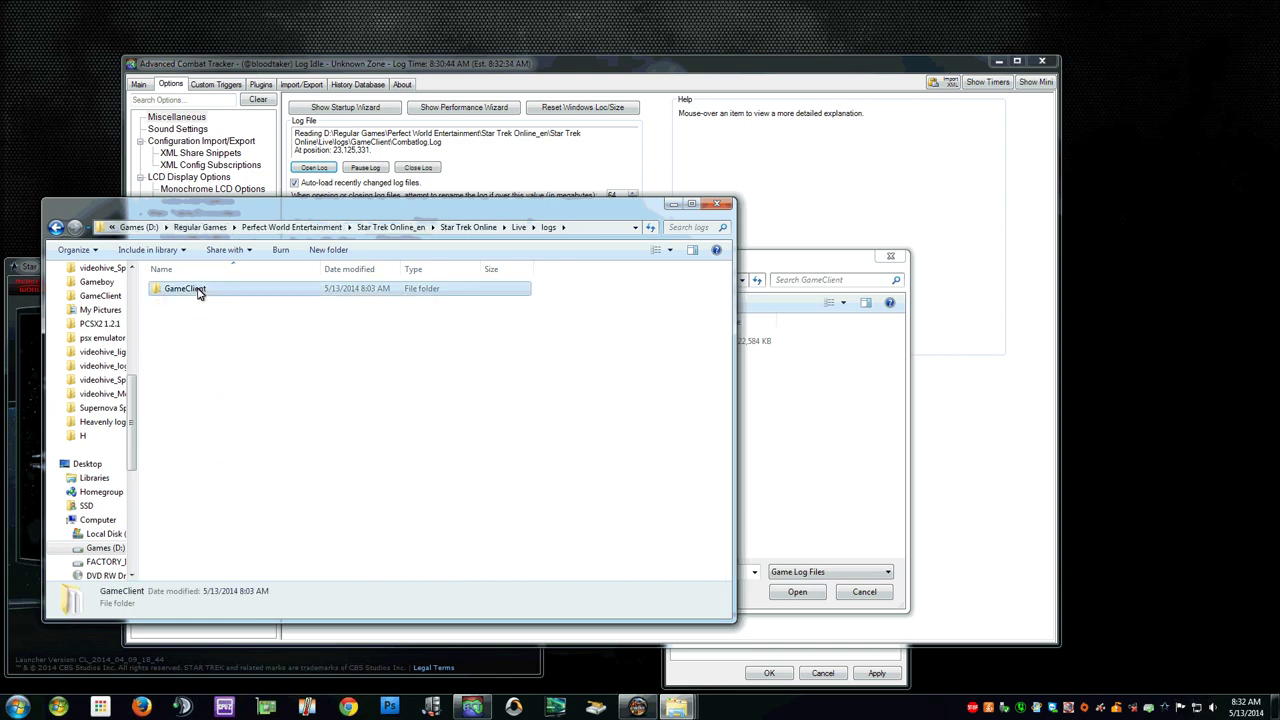
double_click(196, 290)
left_click(192, 303)
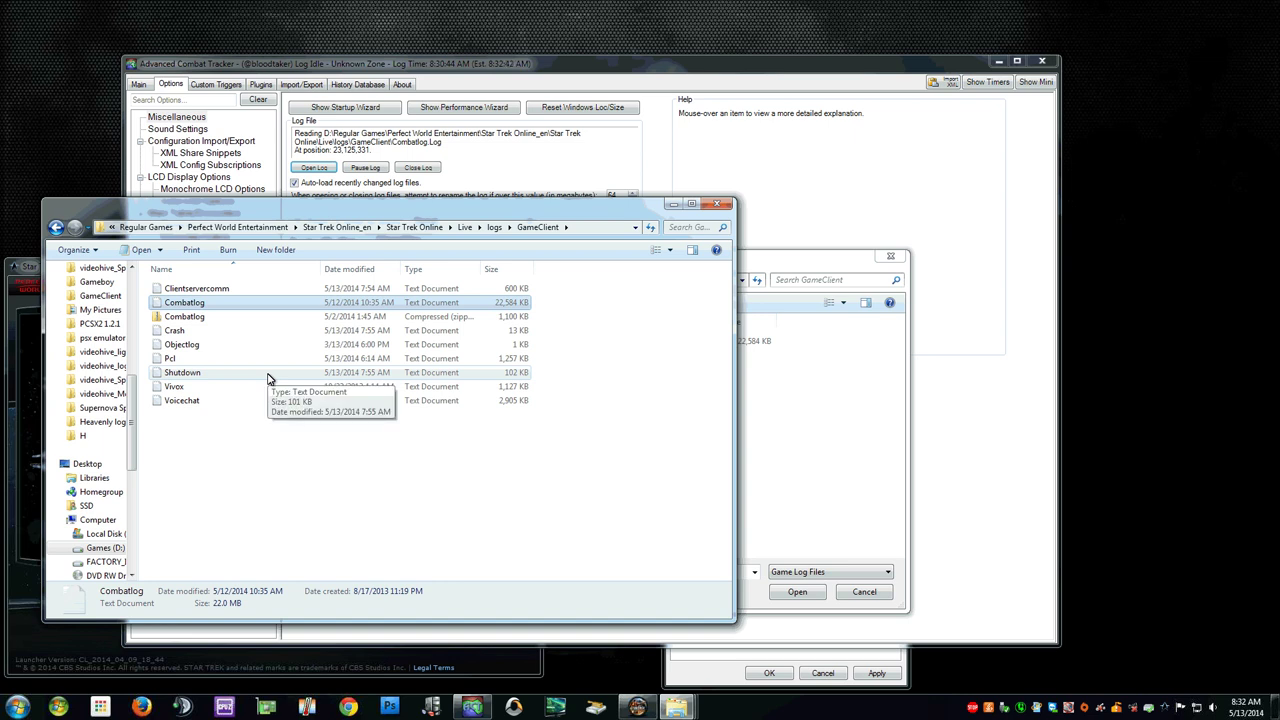
Create a new text document named Combatlog.log in the GameClient folder
right_click(252, 457)
mouse_move(332, 636)
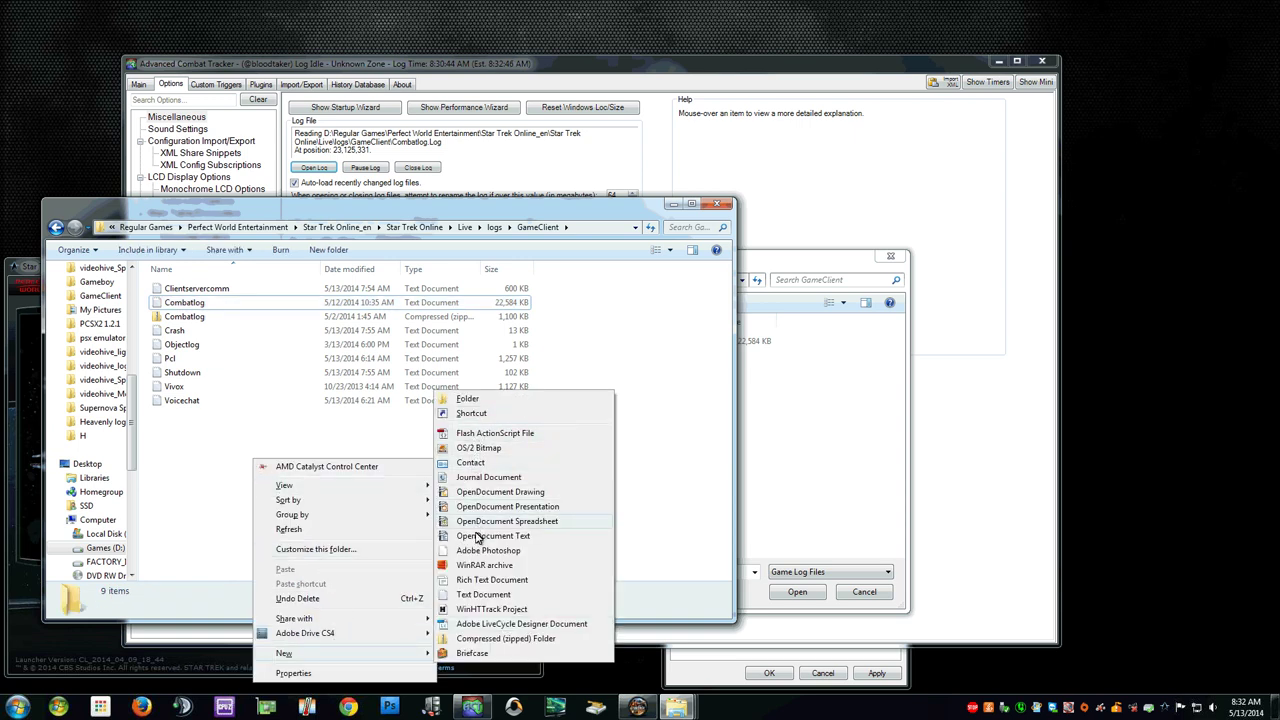
left_click(483, 594)
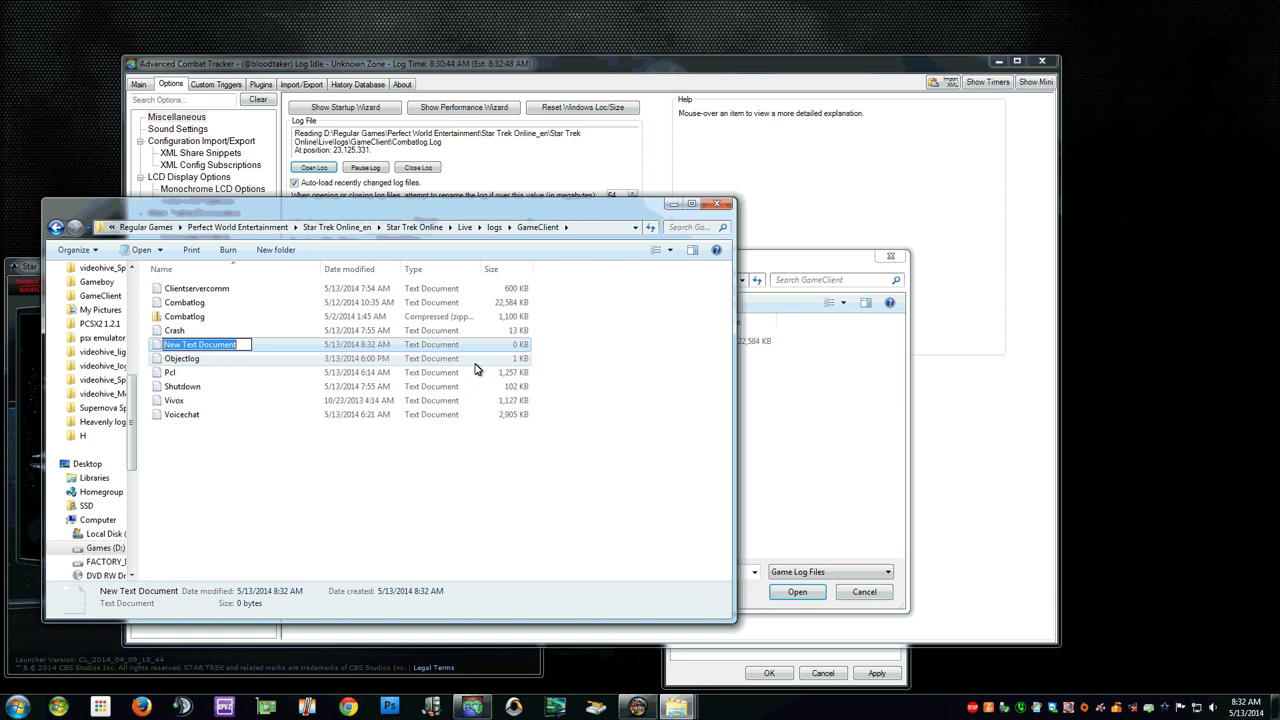
type("C")
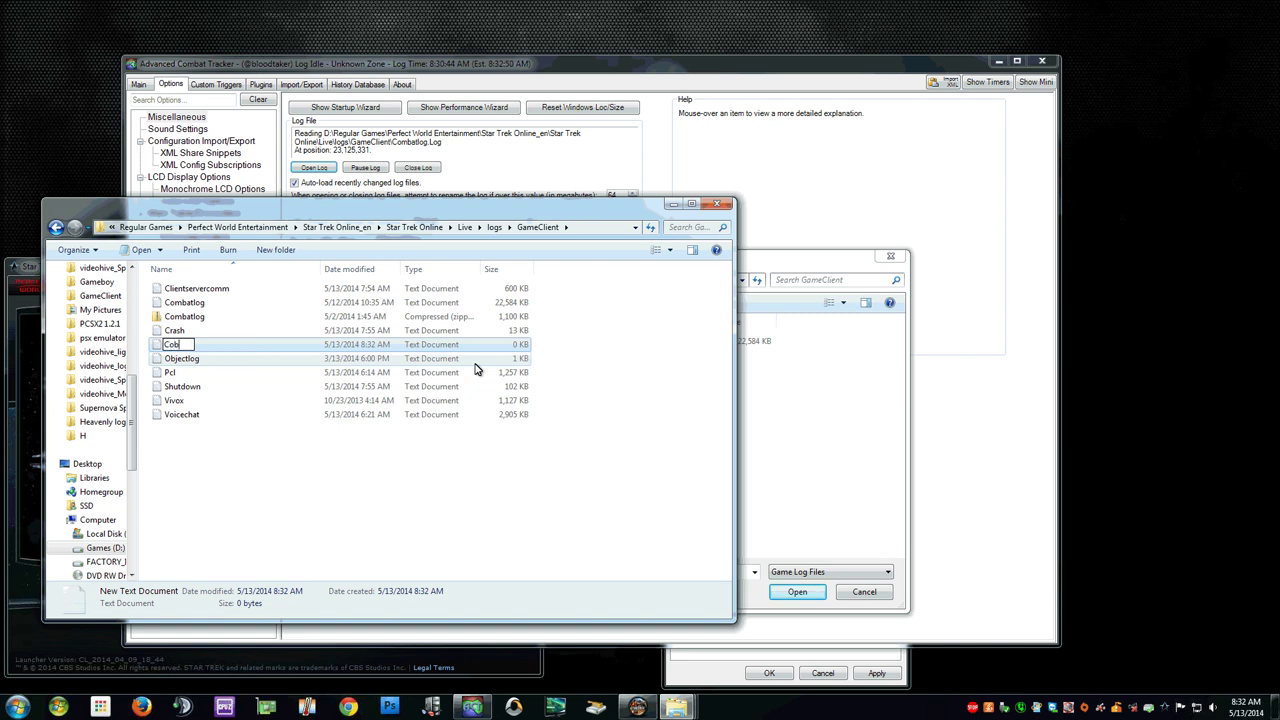
type("ombatlog.log")
key("Return")
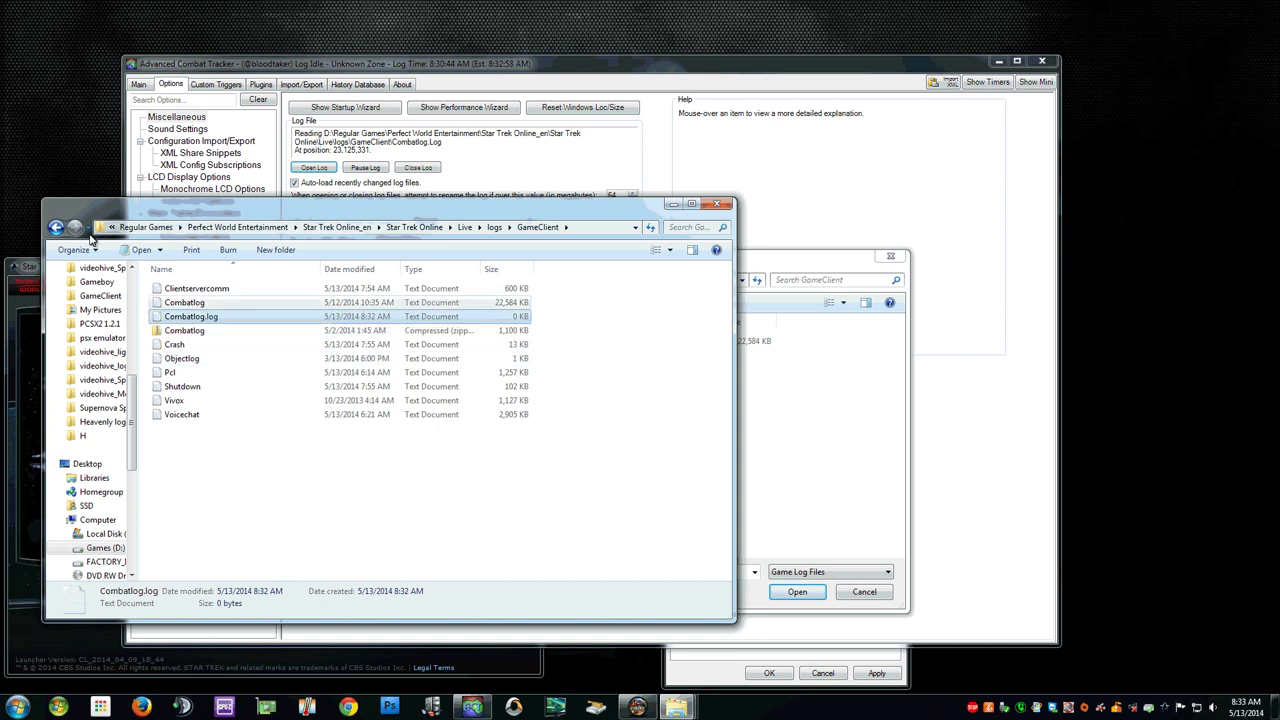
Cancel renaming the empty Combatlog.log document and delete it from the GameClient folder
left_click(176, 322)
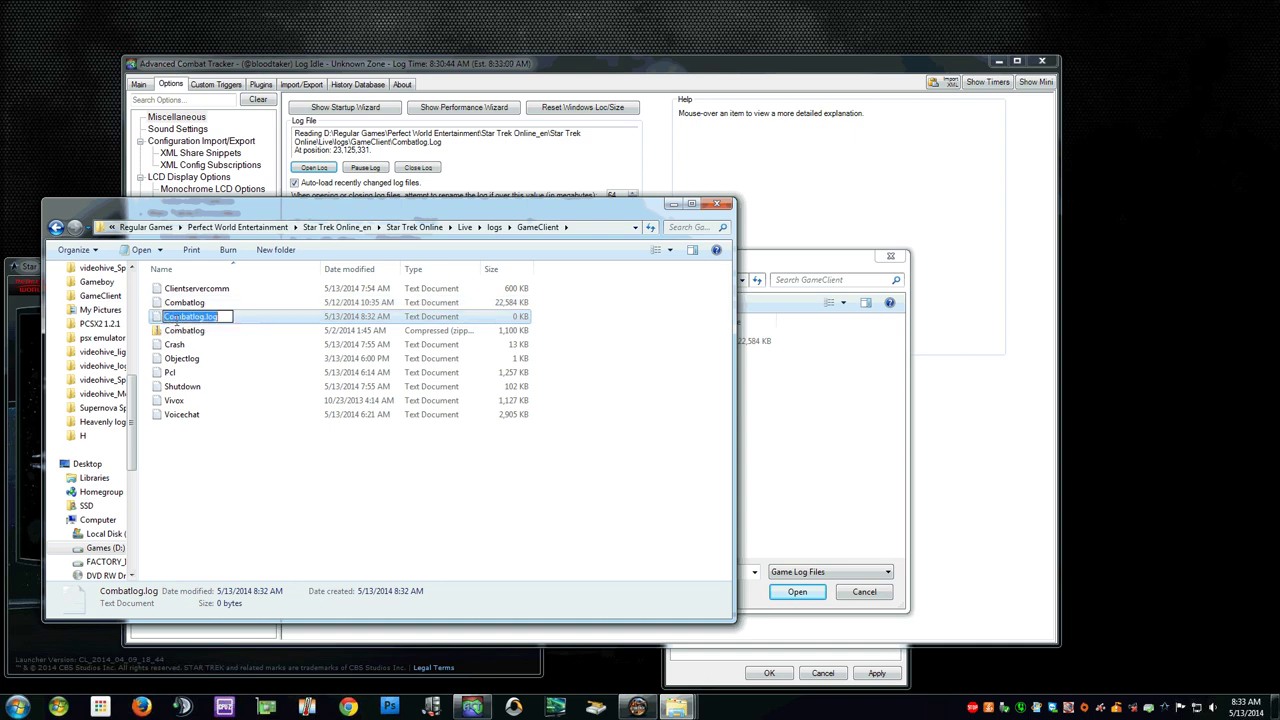
key("BackSpace")
key("Escape")
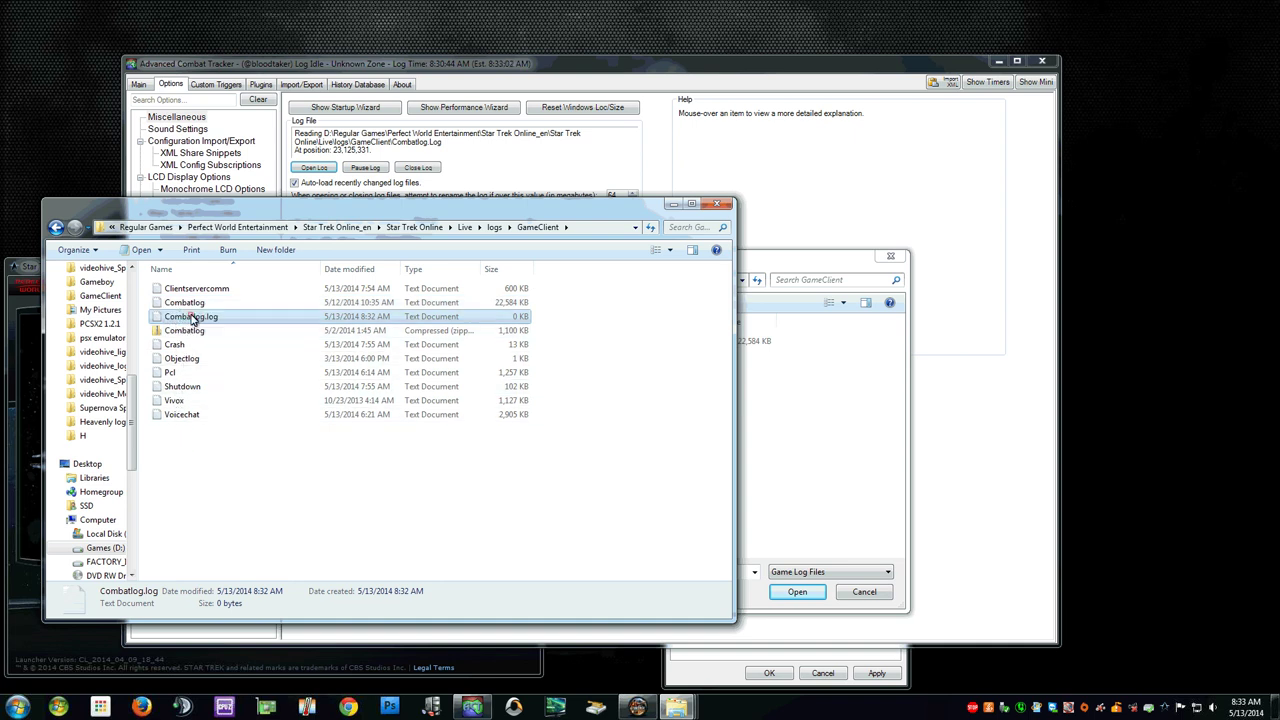
right_click(190, 316)
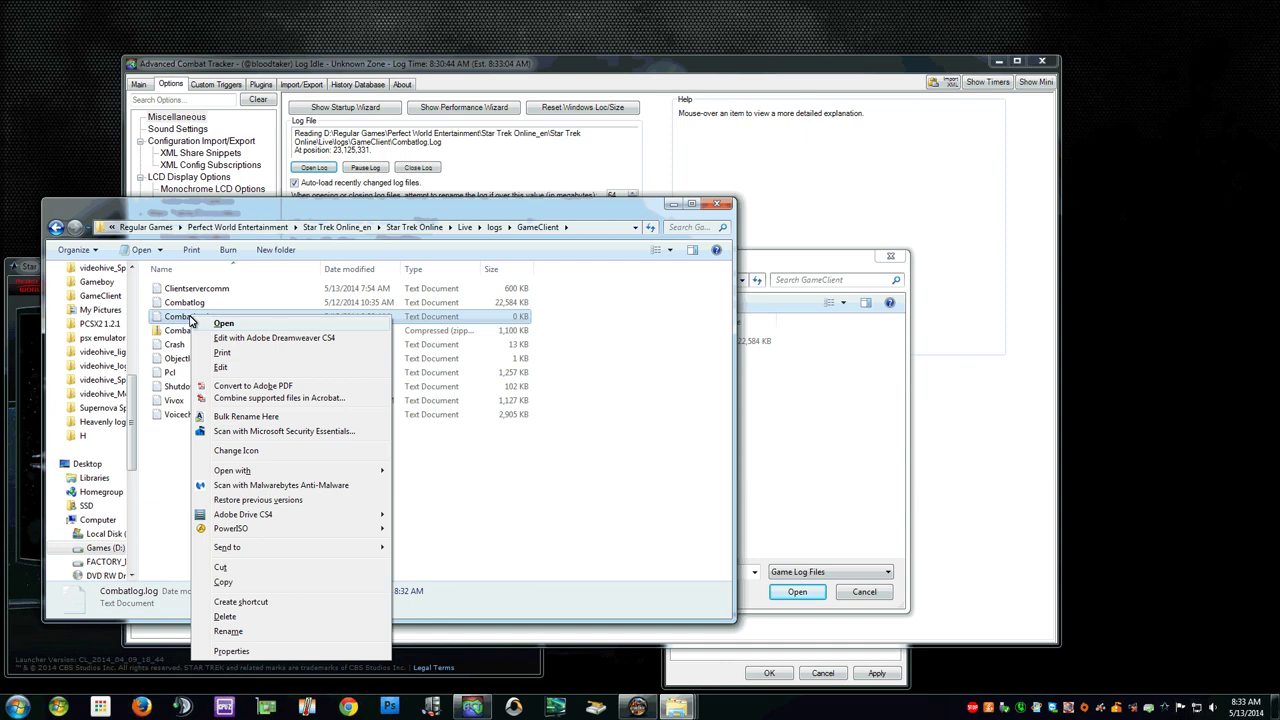
left_click(225, 616)
key("Return")
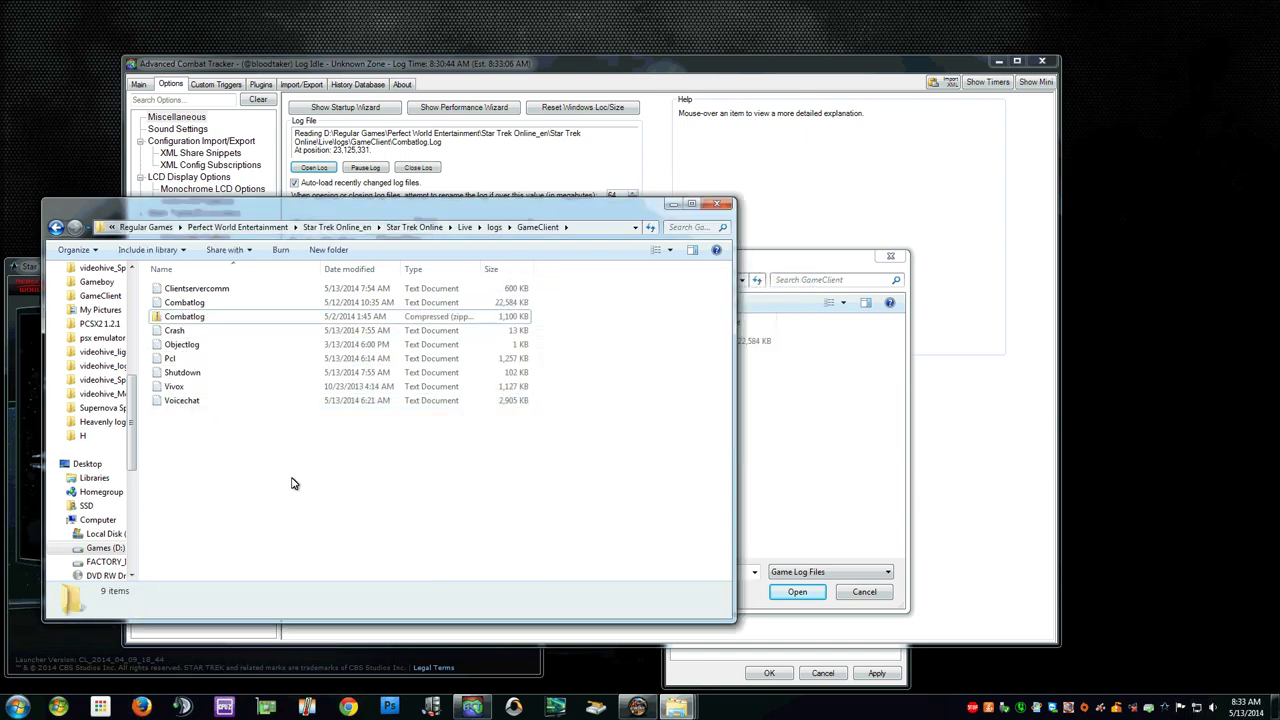
Create a new text document in the GameClient folder, leave its default name, and delete it
right_click(229, 480)
mouse_move(238, 632)
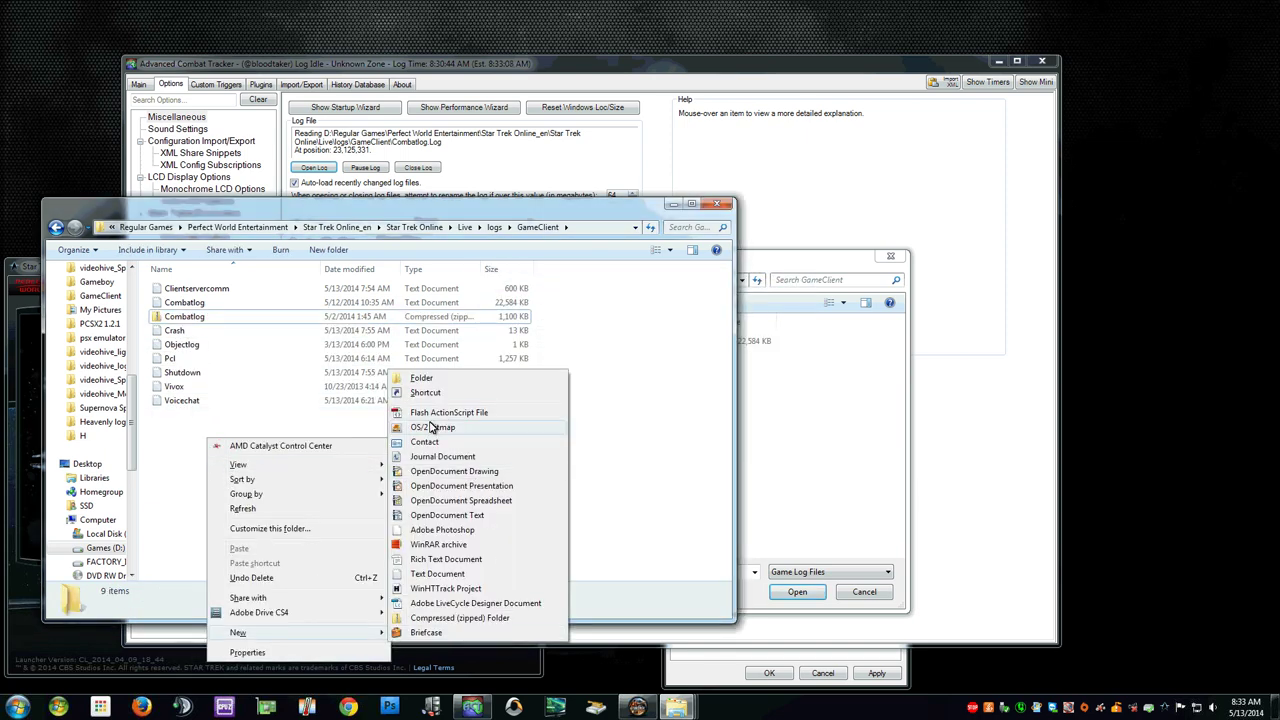
left_click(437, 573)
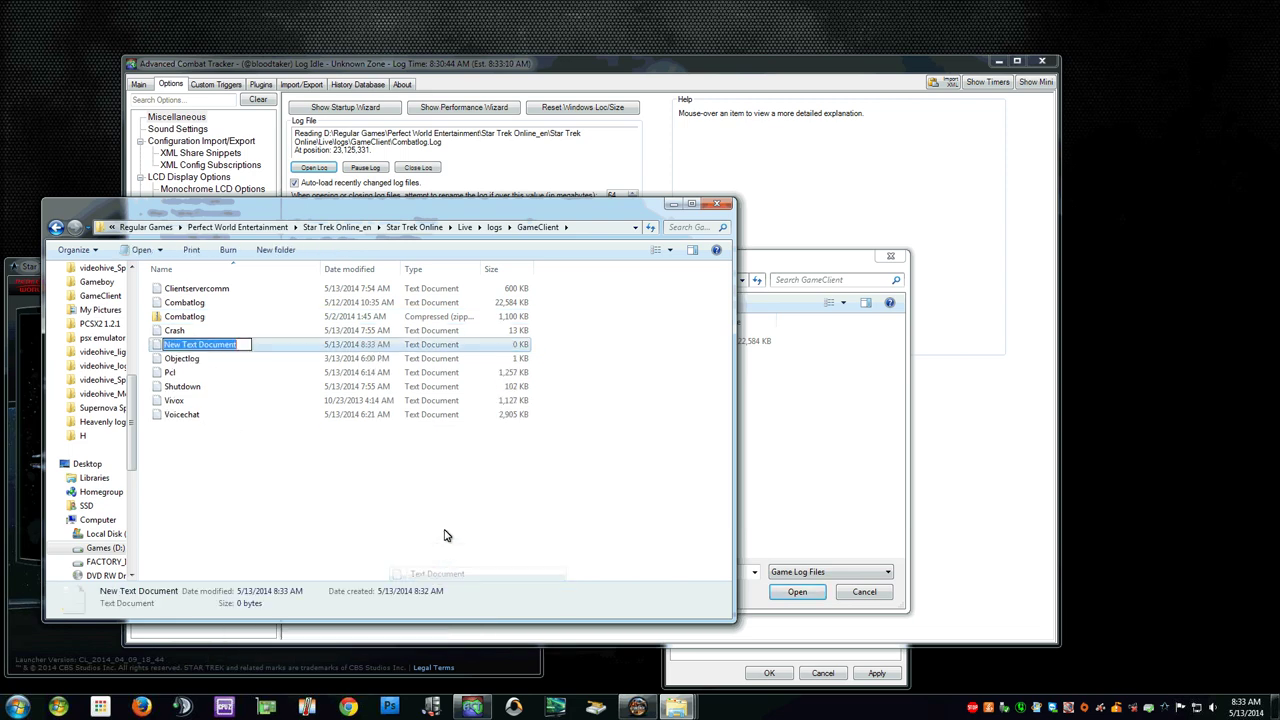
left_click(256, 346)
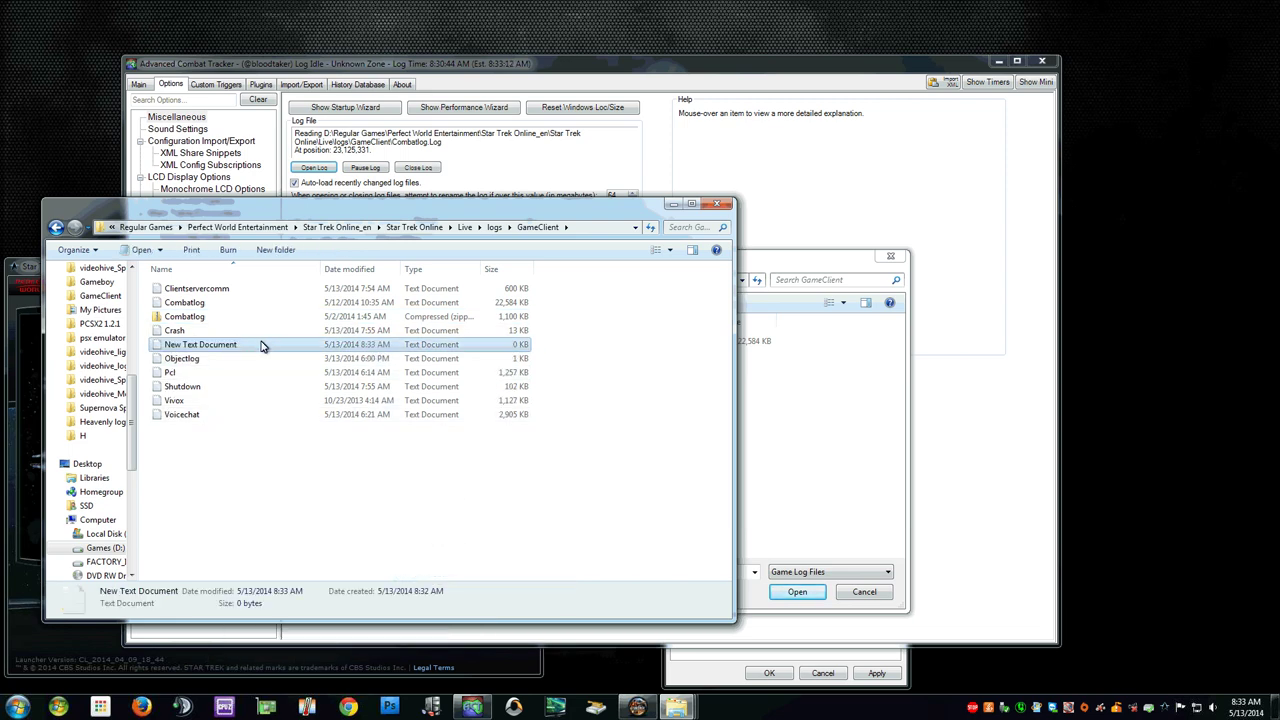
key("Delete")
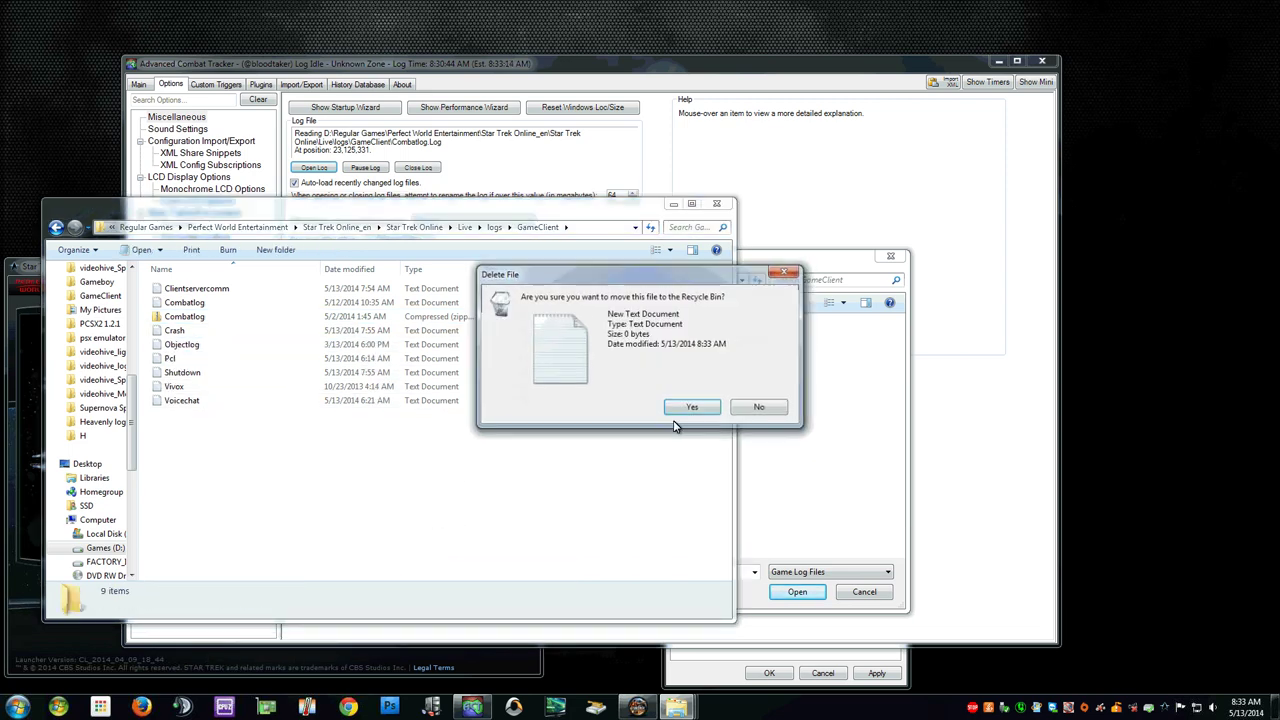
key("Return")
Close the GameClient folder window and open the Combatlog text document as the tracker's log file
left_click(205, 305)
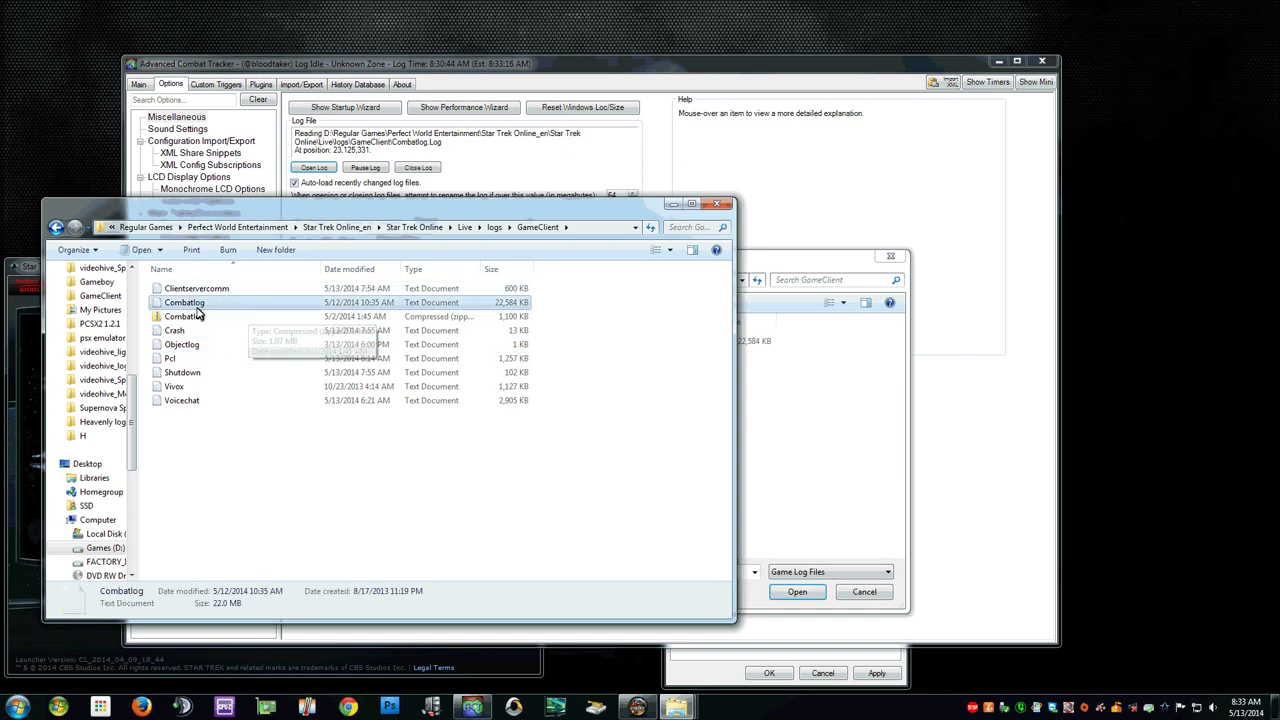
left_click(716, 203)
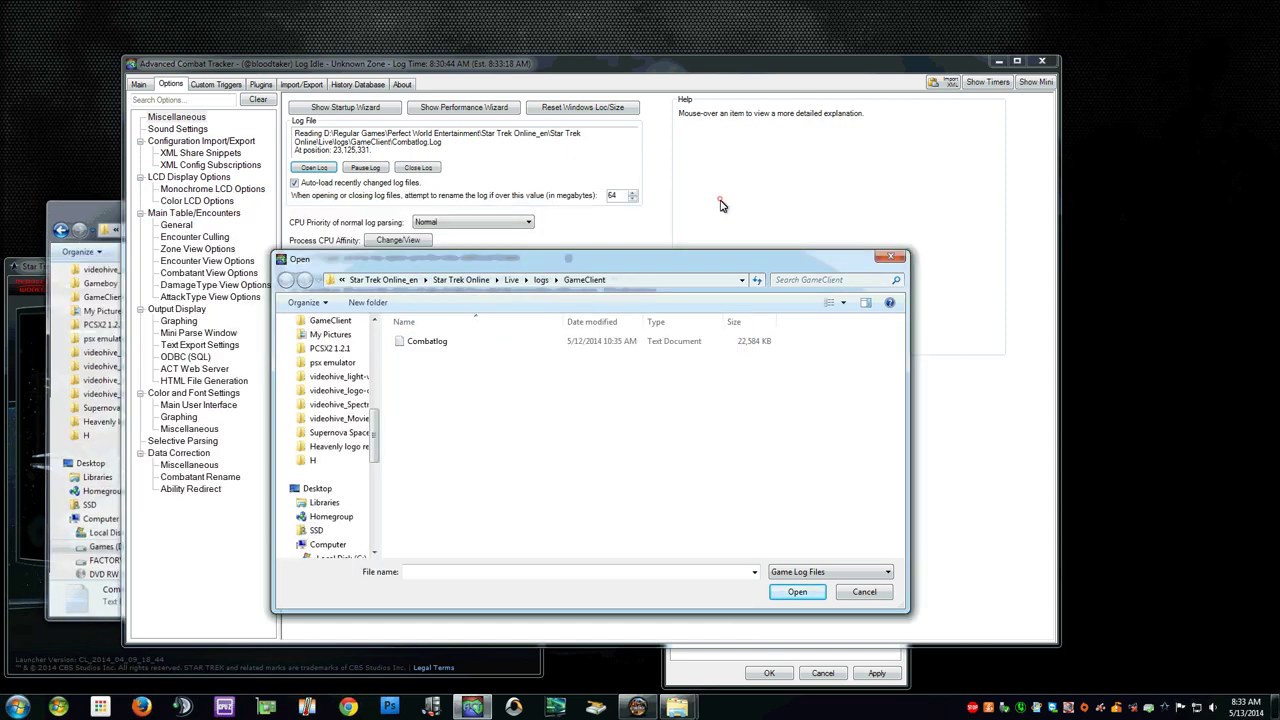
left_click(437, 343)
left_click(638, 281)
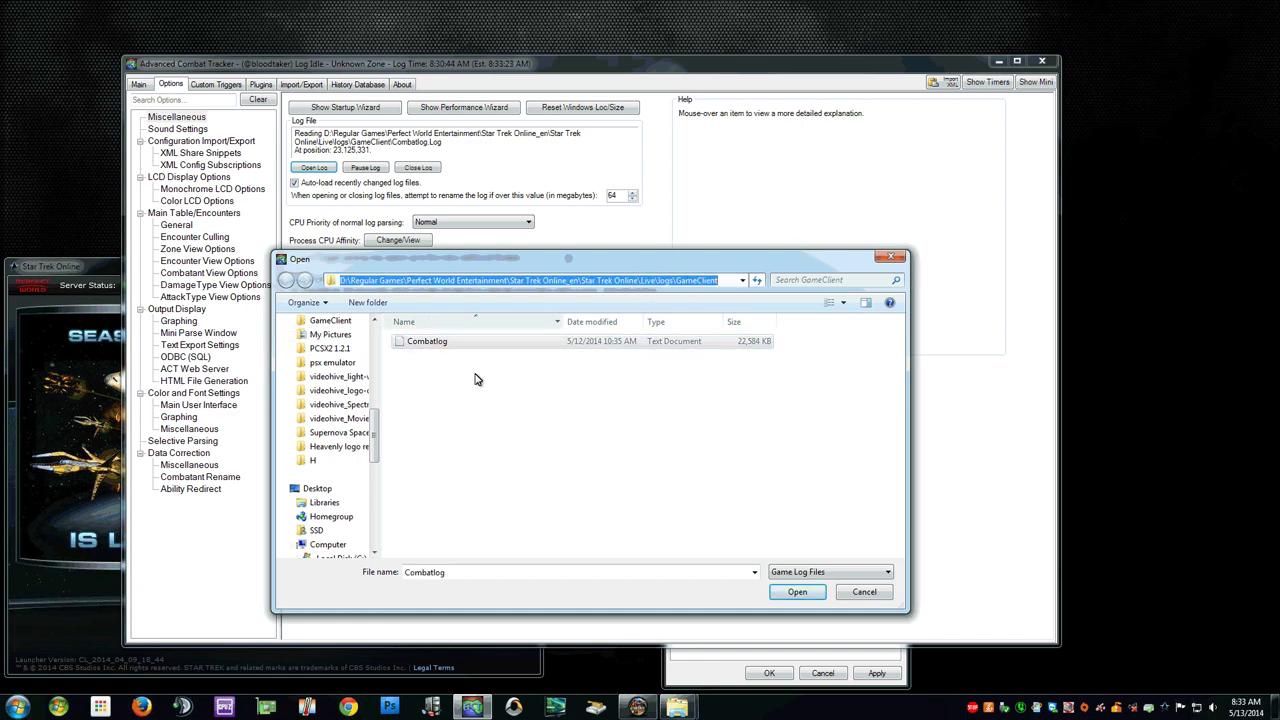
left_click(797, 592)
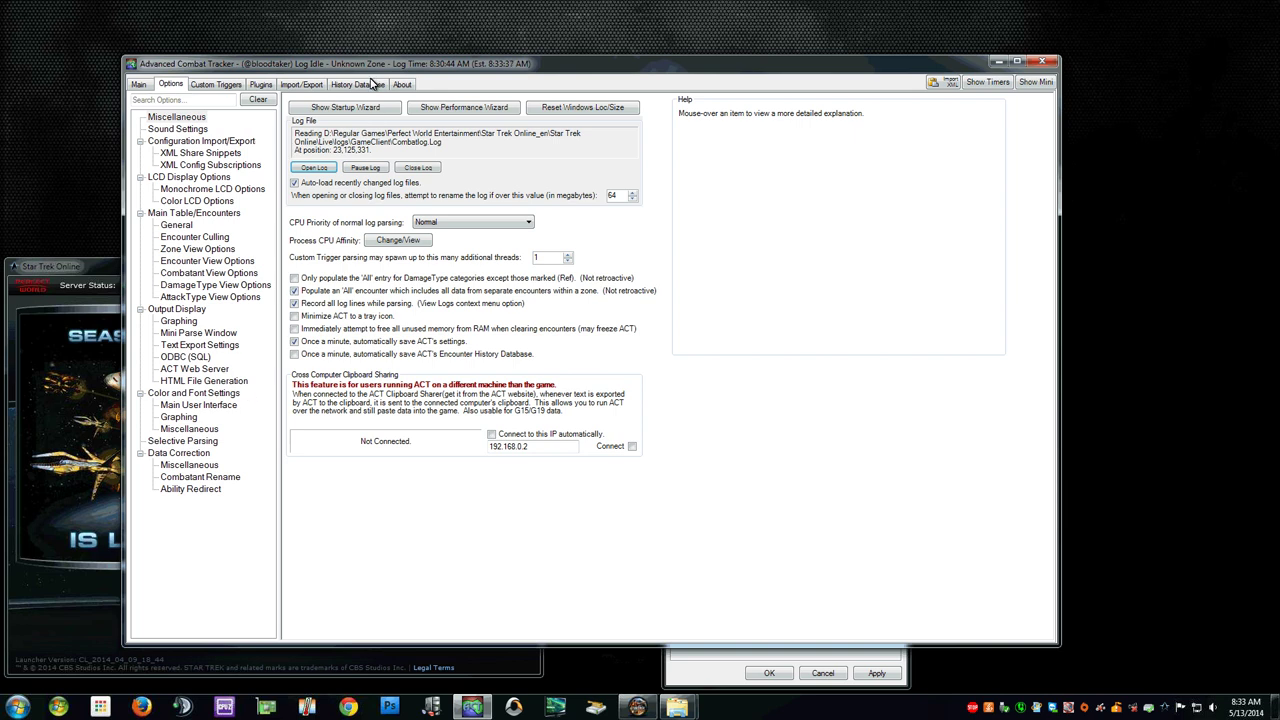
Review the auto-load log setting and the Sound Settings, XML configuration and LCD display option pages
mouse_move(366, 185)
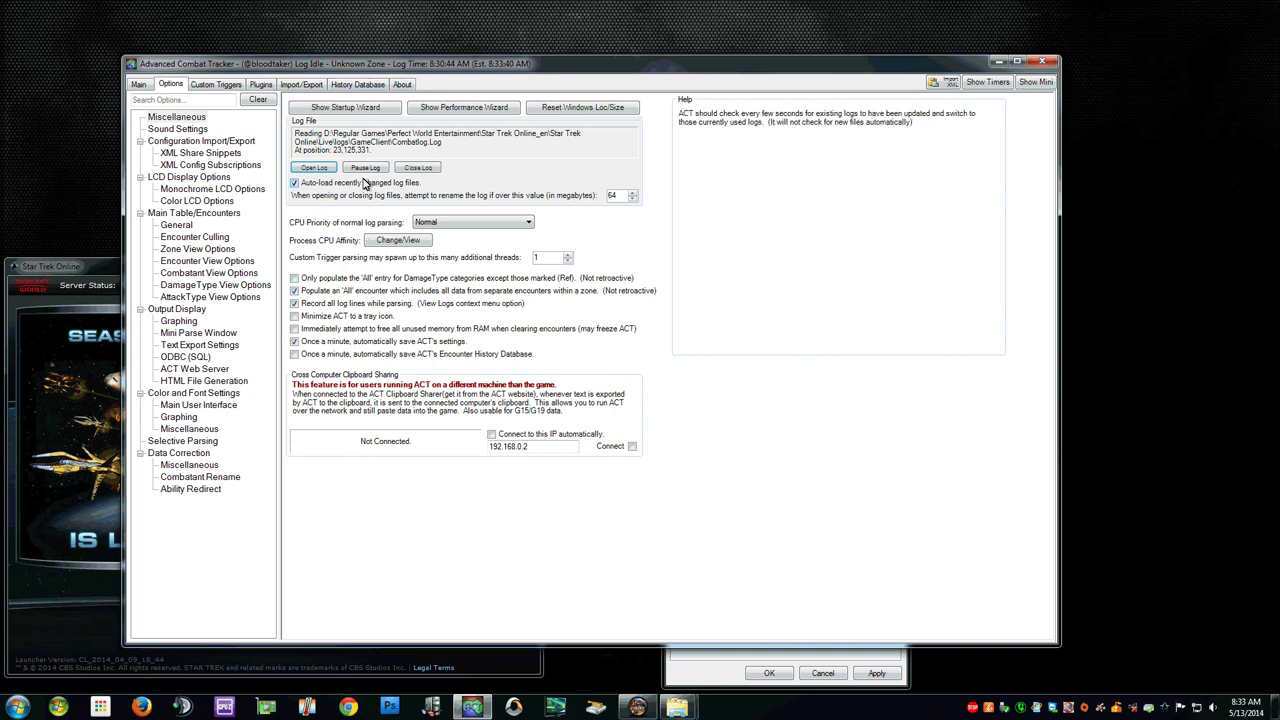
left_click(185, 131)
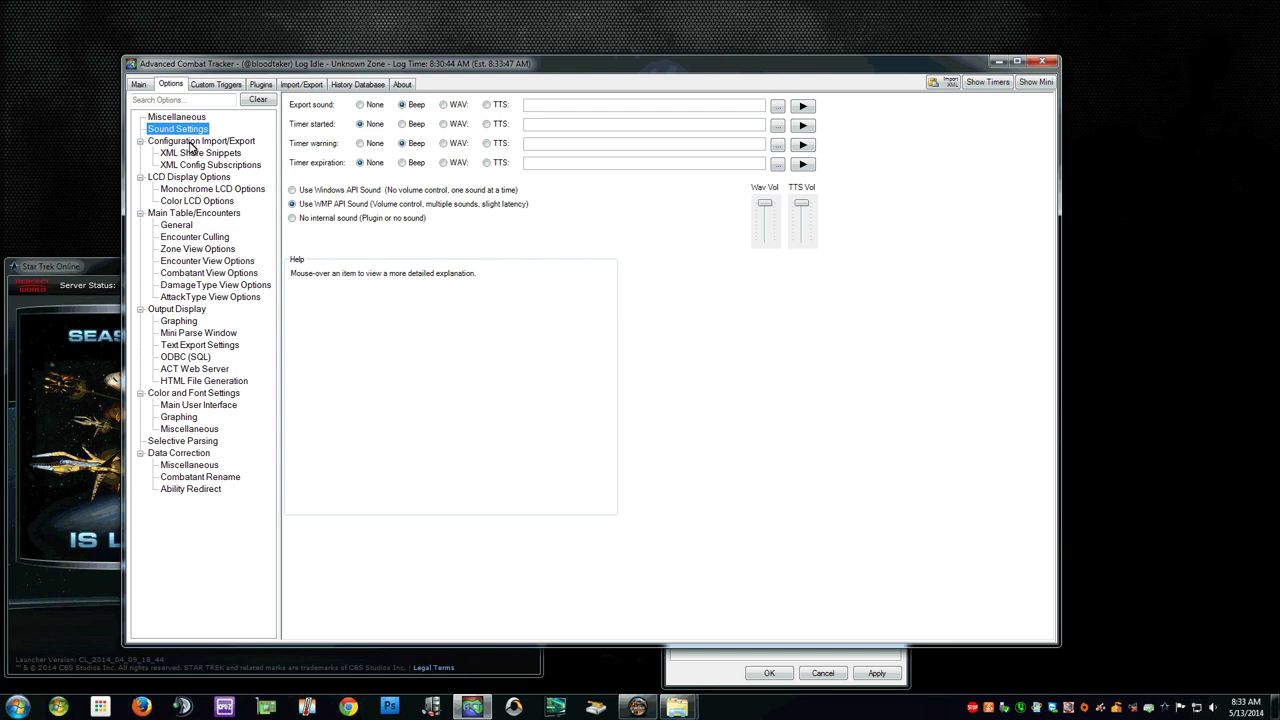
left_click(196, 177)
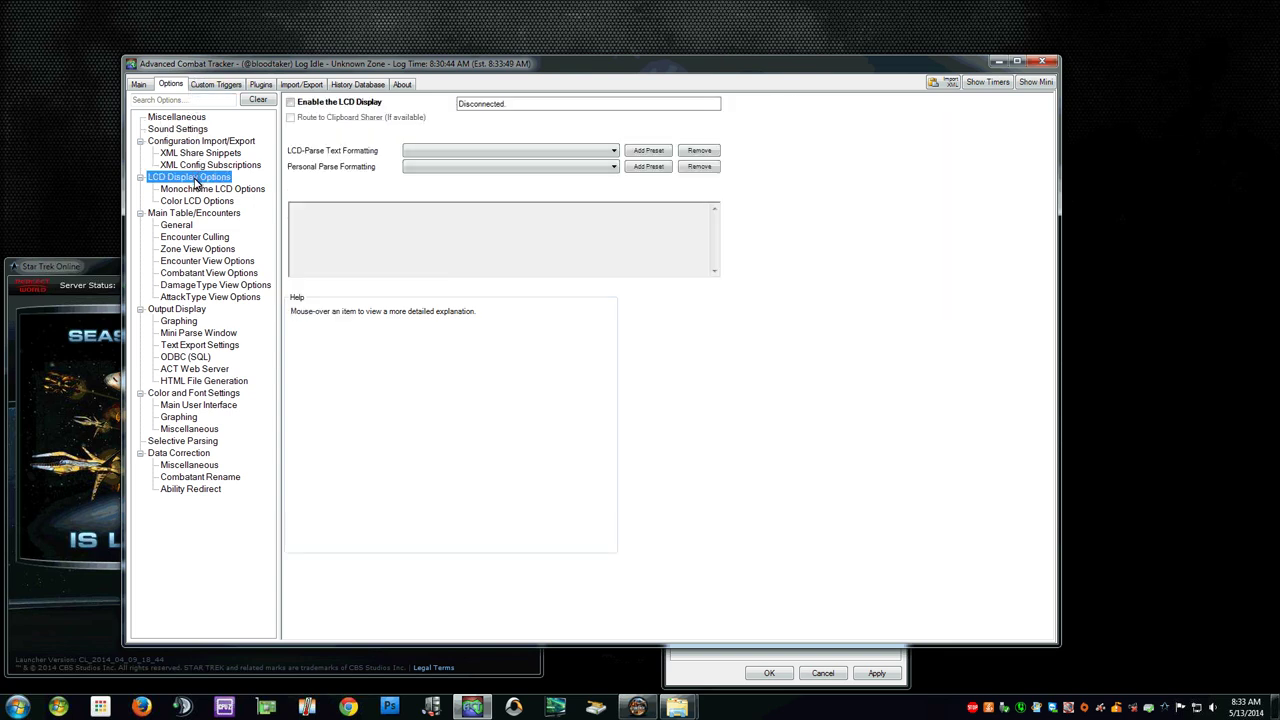
left_click(187, 155)
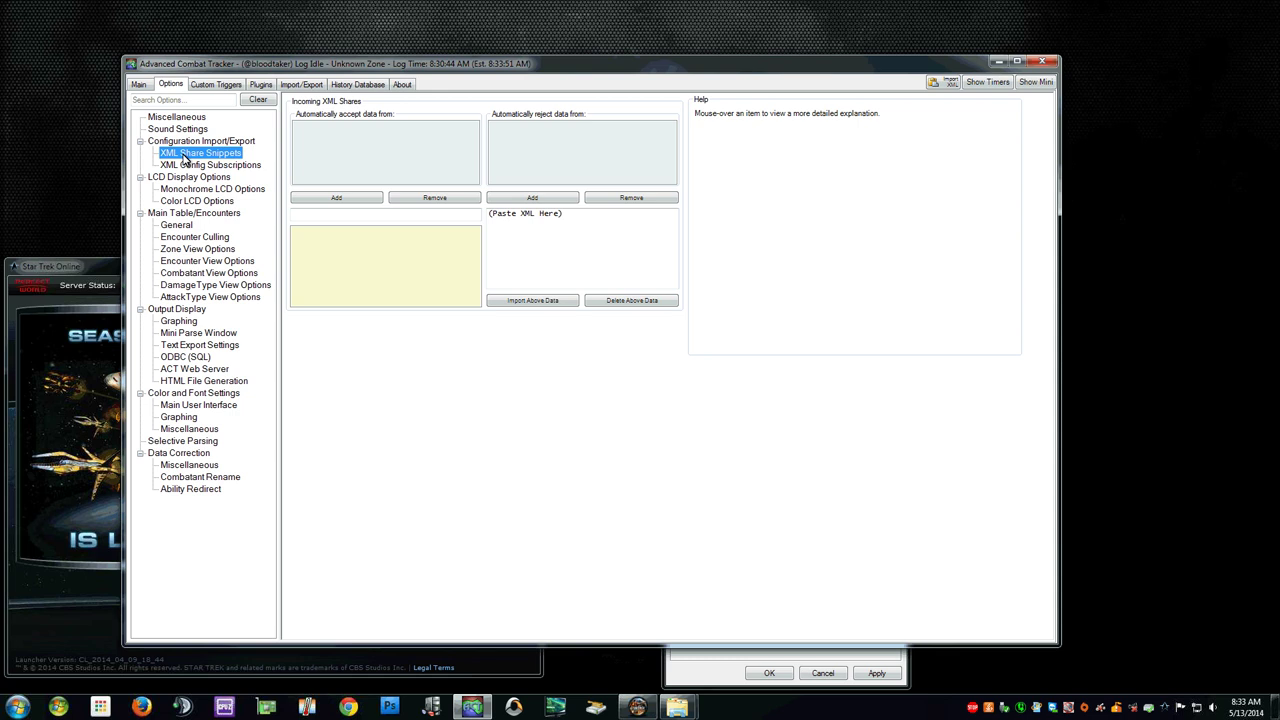
left_click(186, 165)
left_click(181, 190)
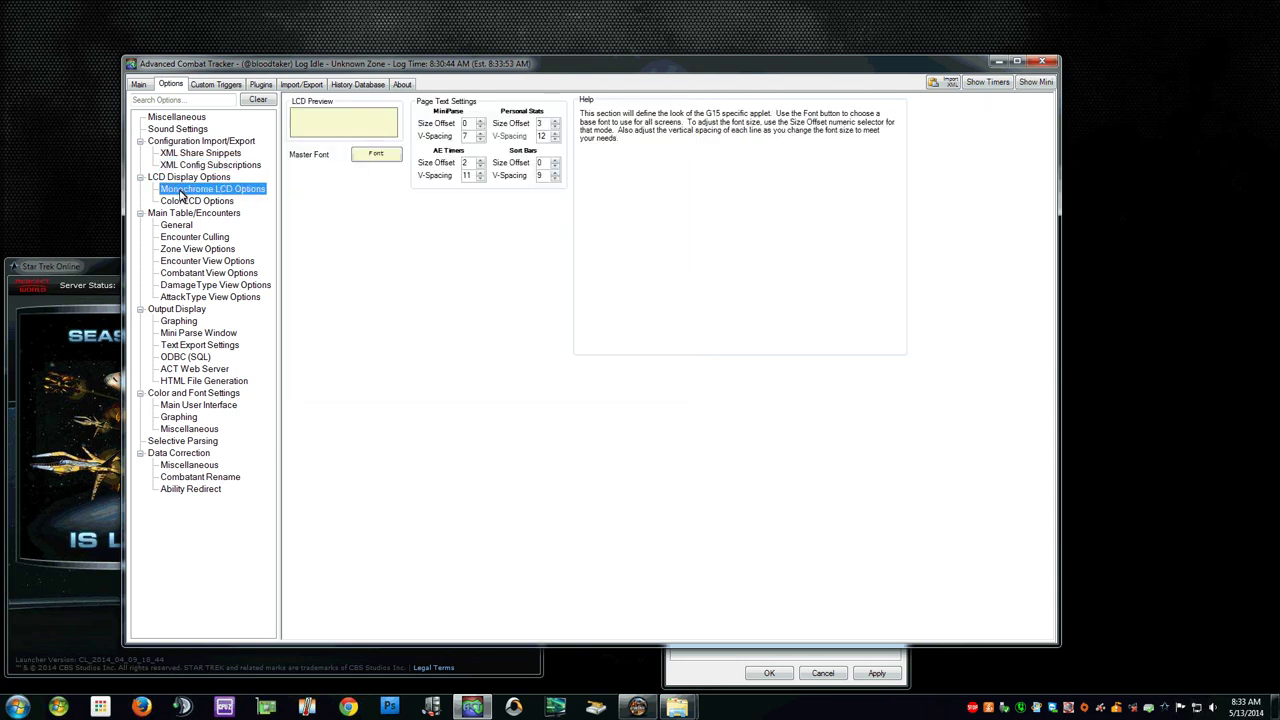
left_click(183, 202)
Examine the Main Table/Encounters pages, from General and Encounter Culling through the Zone, Encounter, Combatant, DamageType and AttackType view columns
left_click(182, 226)
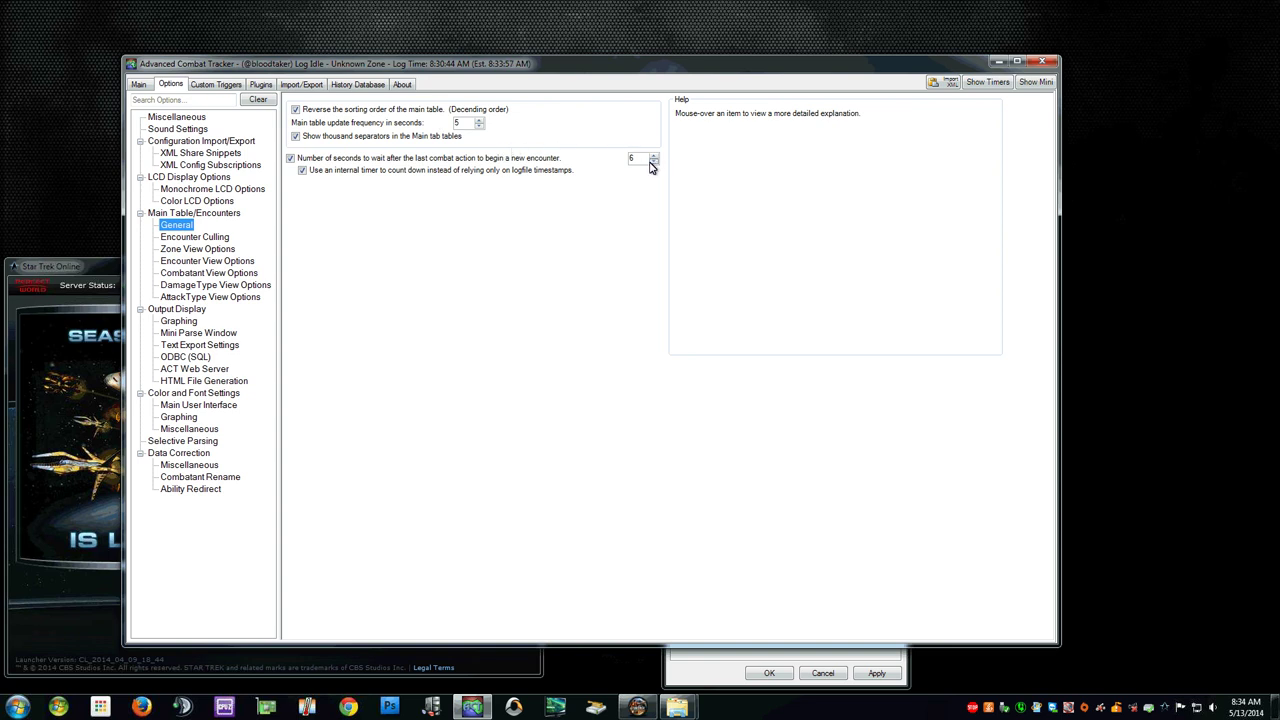
left_click(166, 238)
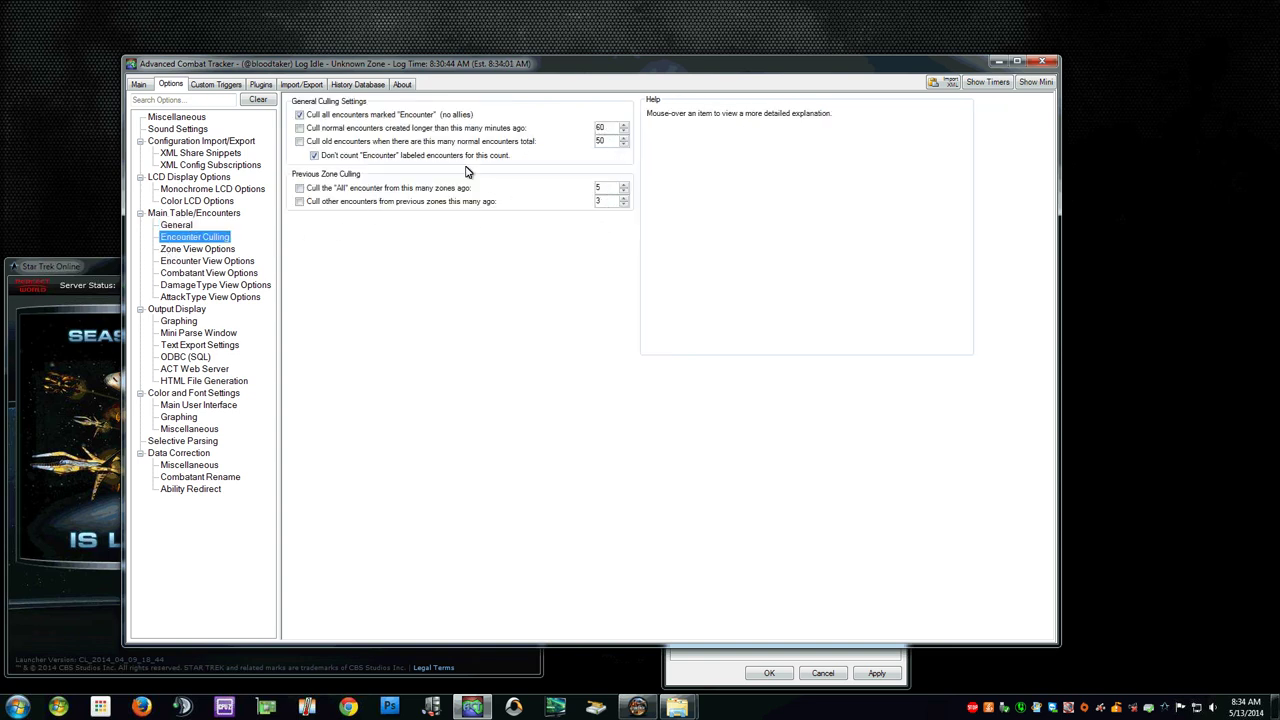
left_click(205, 252)
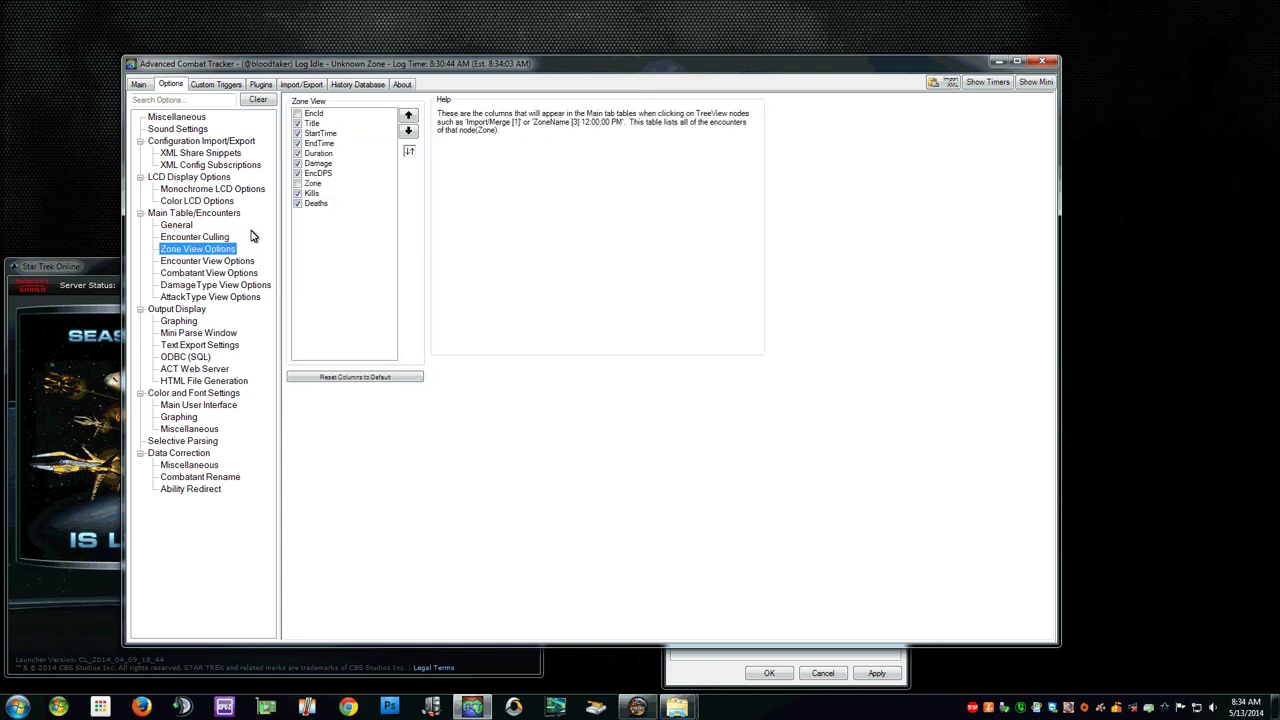
left_click(205, 261)
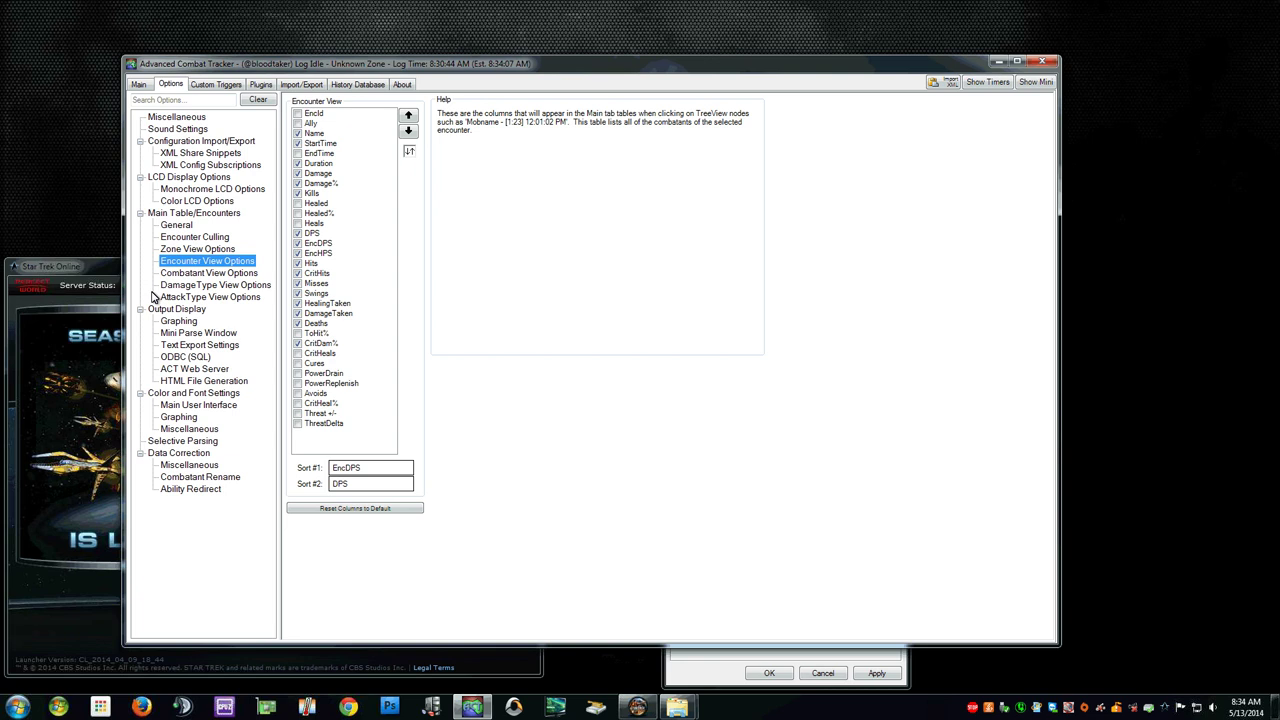
left_click(205, 273)
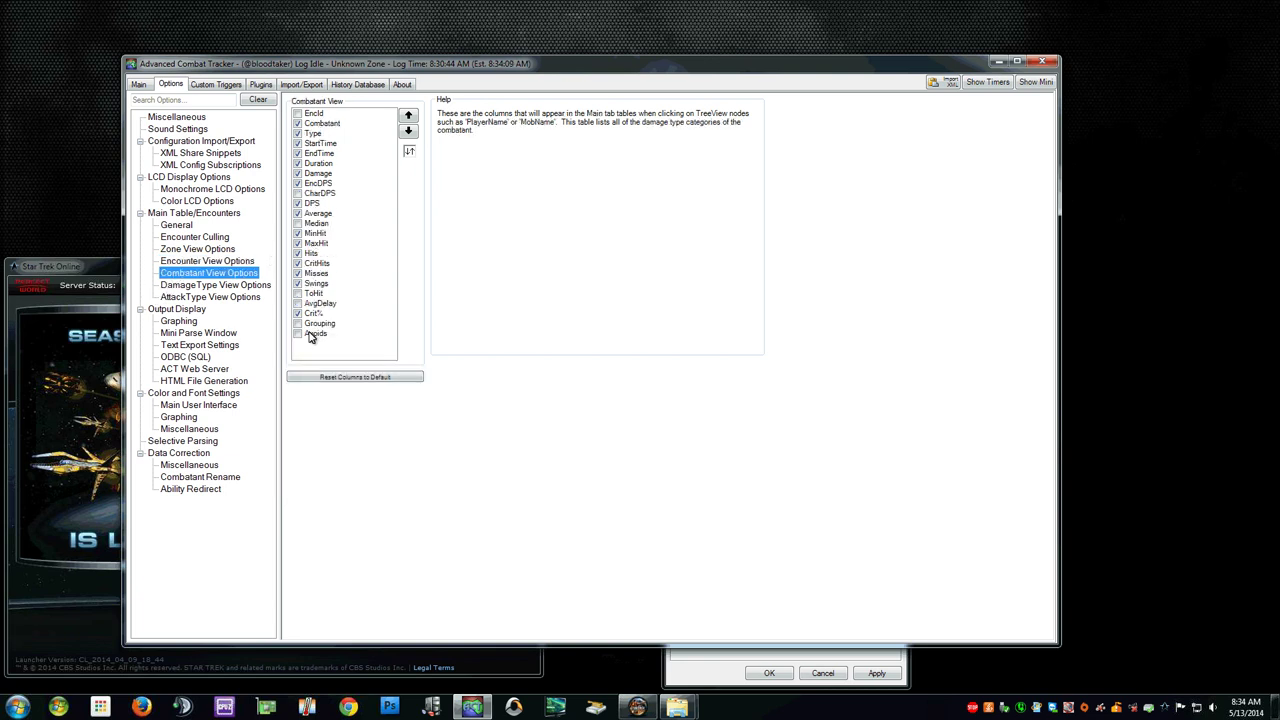
left_click(222, 287)
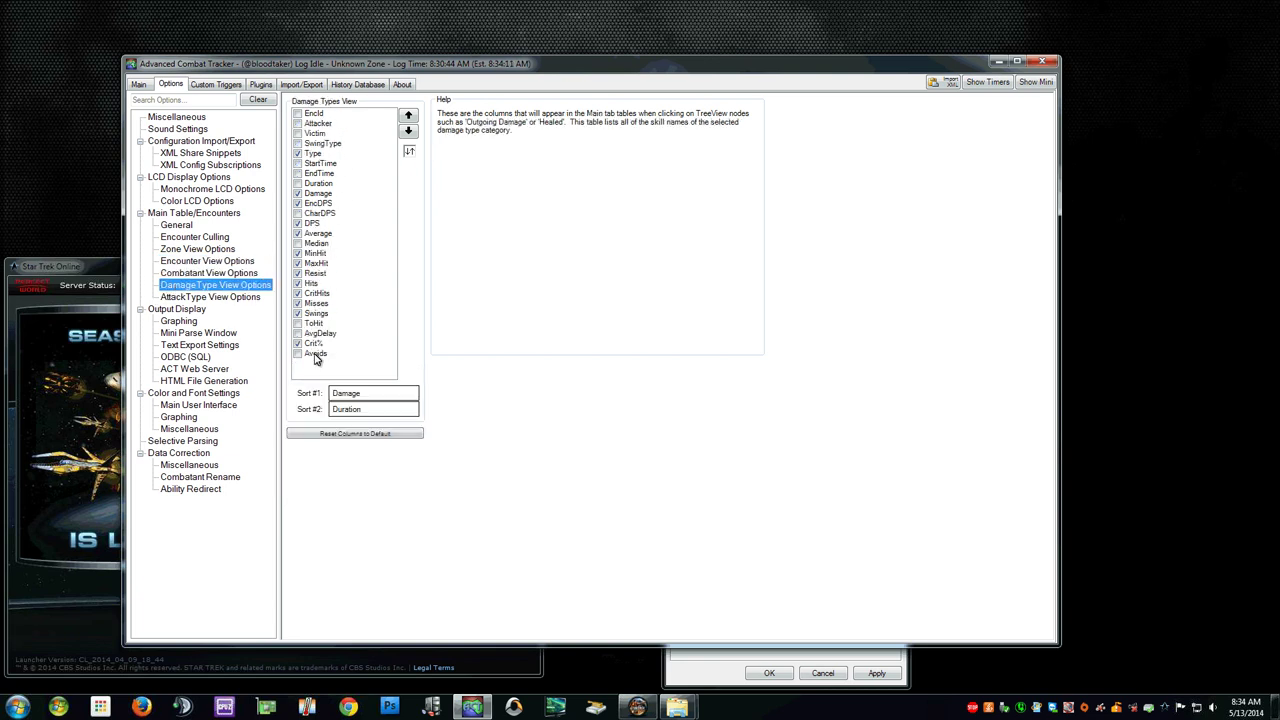
left_click(210, 297)
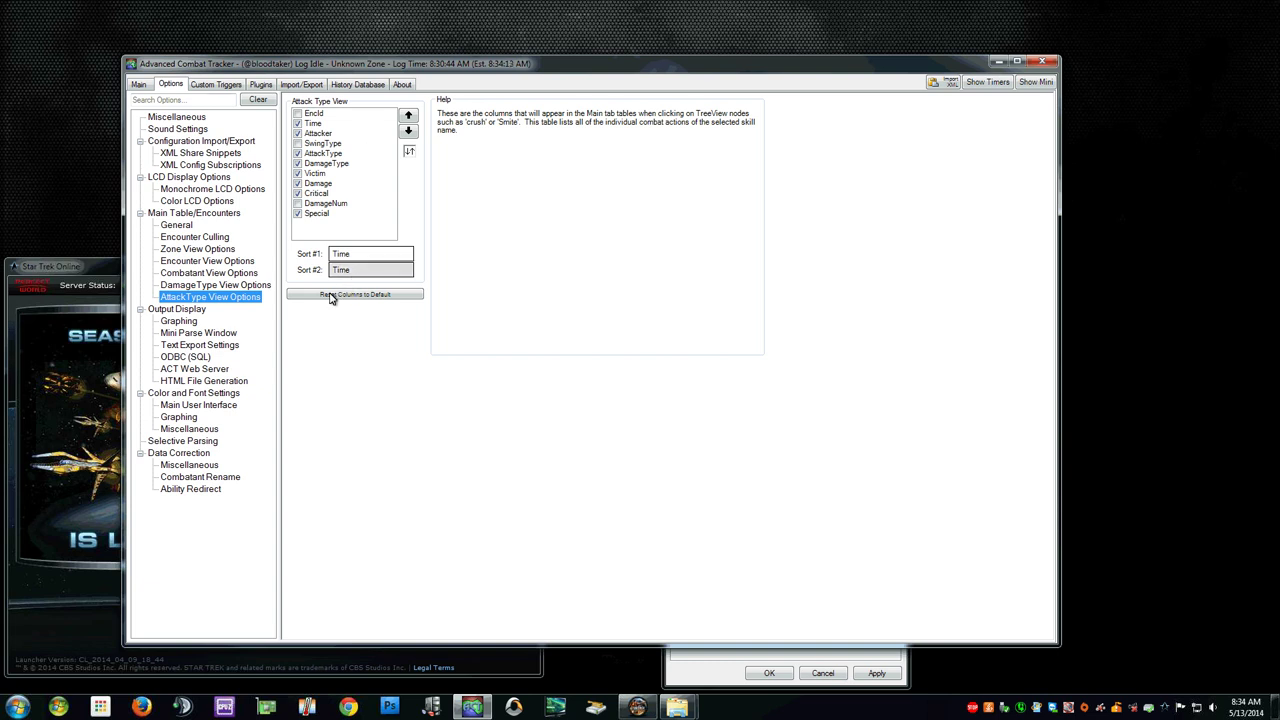
In the Output Display graphing options, exclude Threat (Inc), Cure/Dispel (Inc), Power Drain (Inc) and Power Replenish (Inc) from the combatant line graphs
left_click(196, 311)
left_click(188, 324)
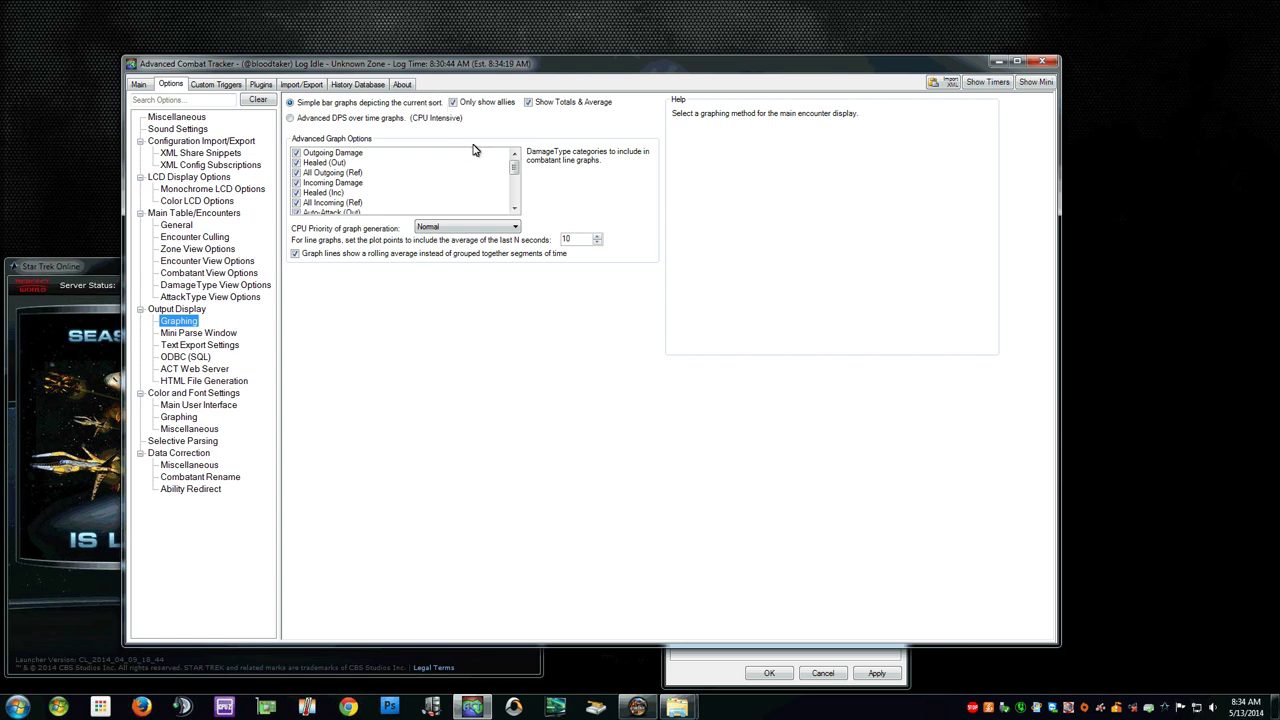
left_click_drag(514, 166, 514, 200)
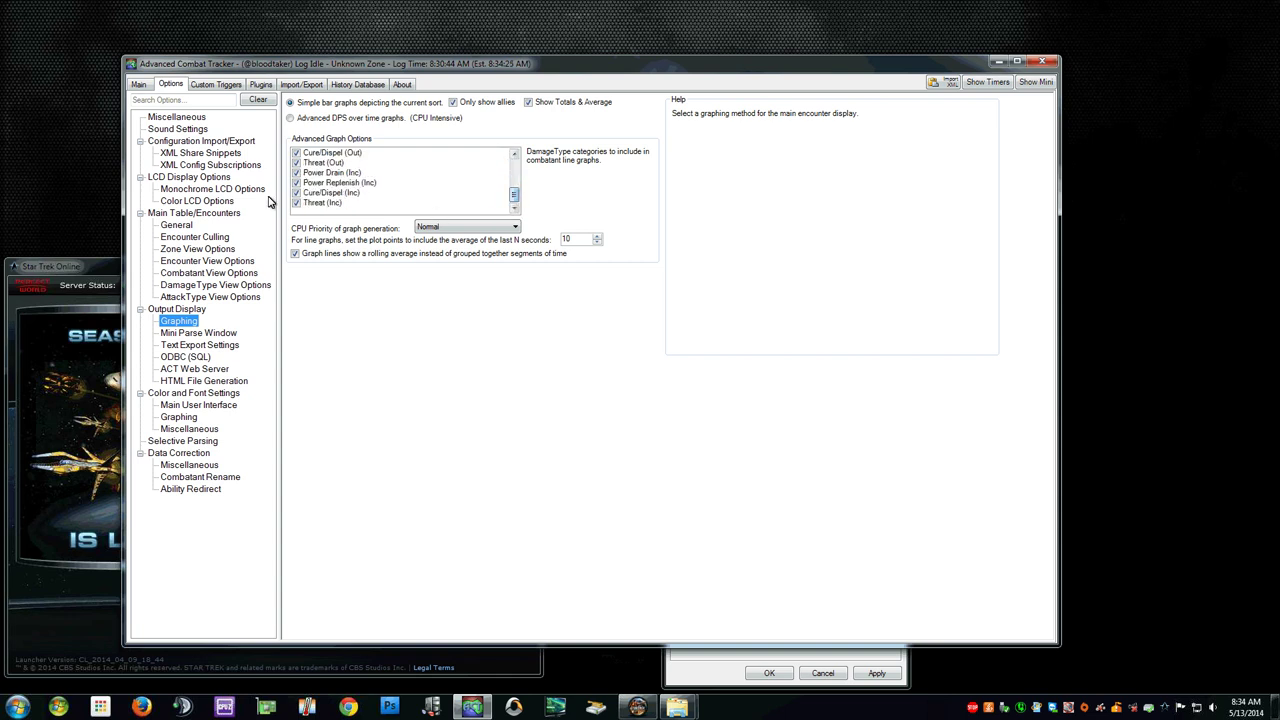
left_click(295, 204)
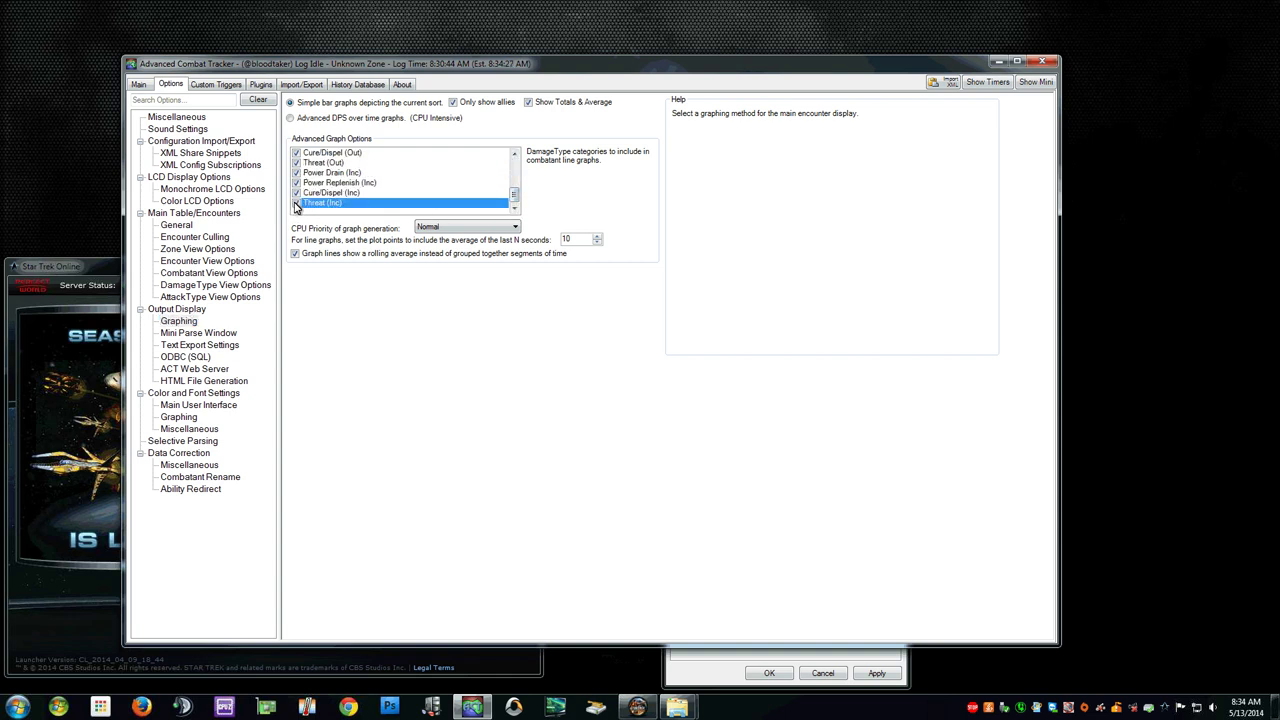
left_click(295, 198)
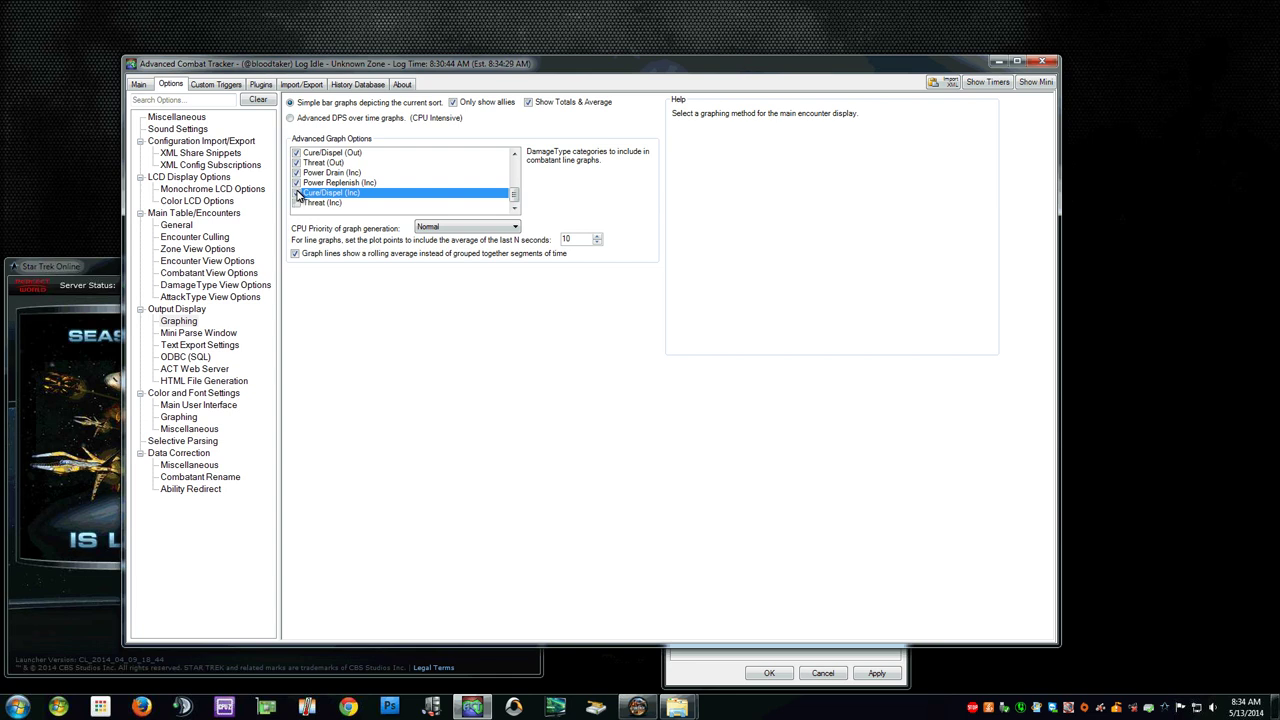
left_click(296, 193)
left_click(296, 183)
left_click(296, 183)
left_click(296, 173)
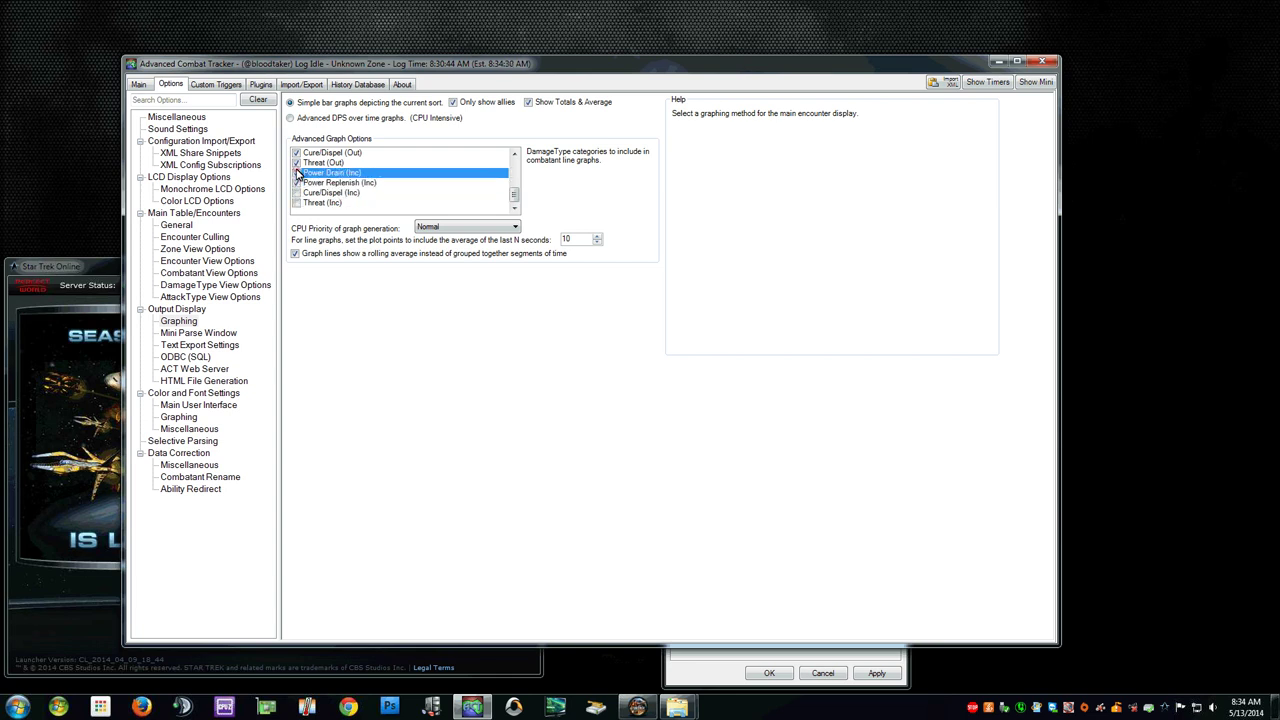
left_click(296, 173)
left_click(296, 184)
left_click(296, 184)
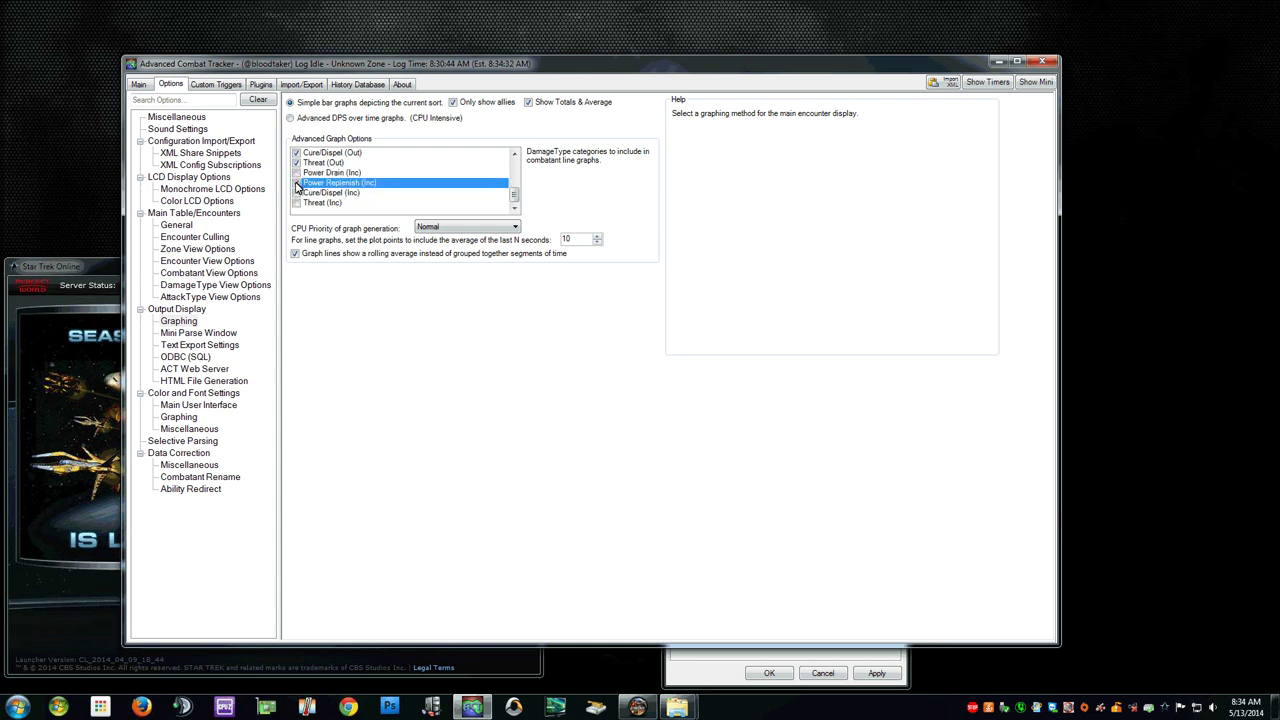
left_click(296, 184)
Exclude the Threat (Out) and Cure/Dispel (Out) damage type categories from the combatant line graphs
left_click(296, 163)
left_click(296, 153)
left_click(296, 163)
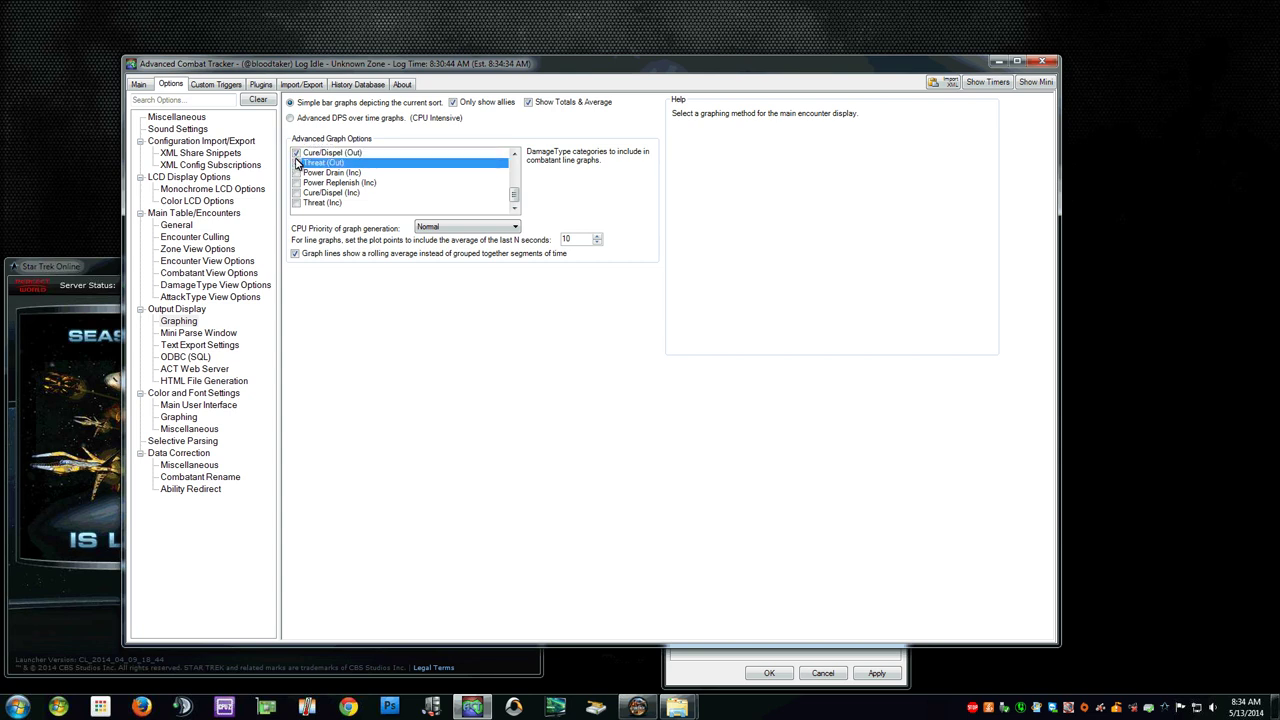
left_click(296, 153)
left_click(296, 163)
left_click(297, 154)
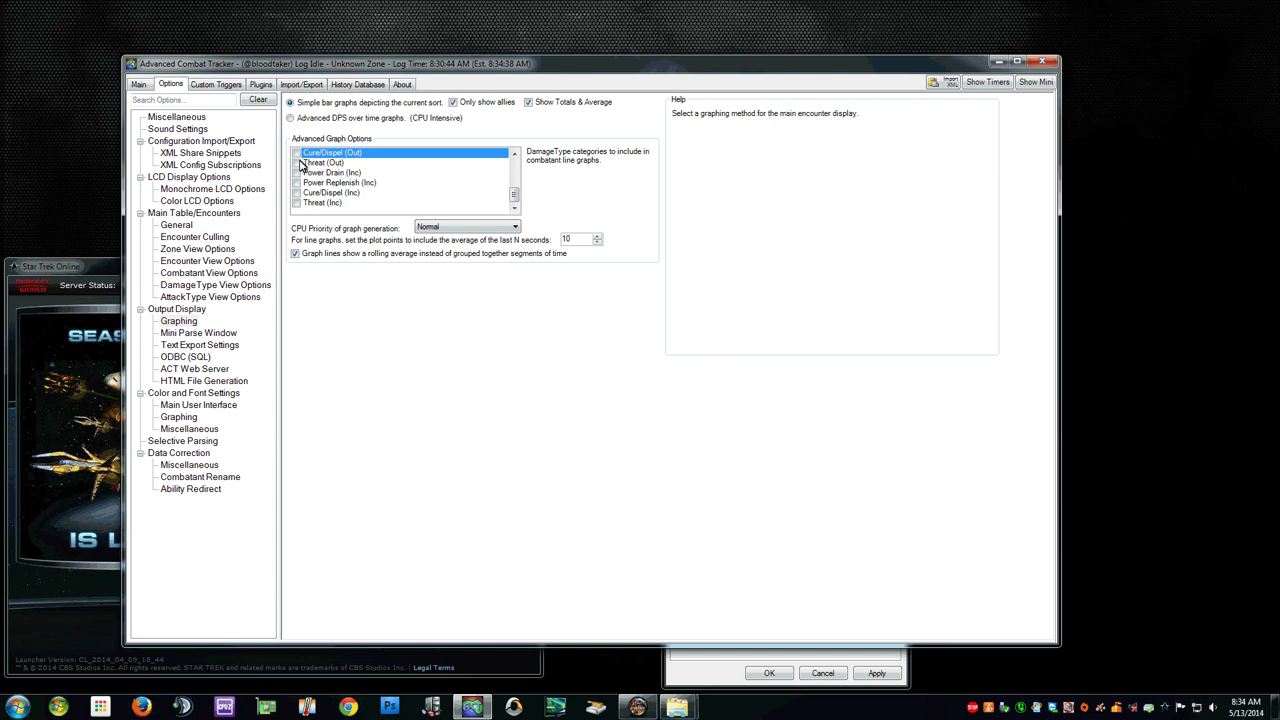
Exclude the Power Replenish (Out) and Power Drain (Out) categories from the combatant line graphs
scroll(312, 185, "up", 3)
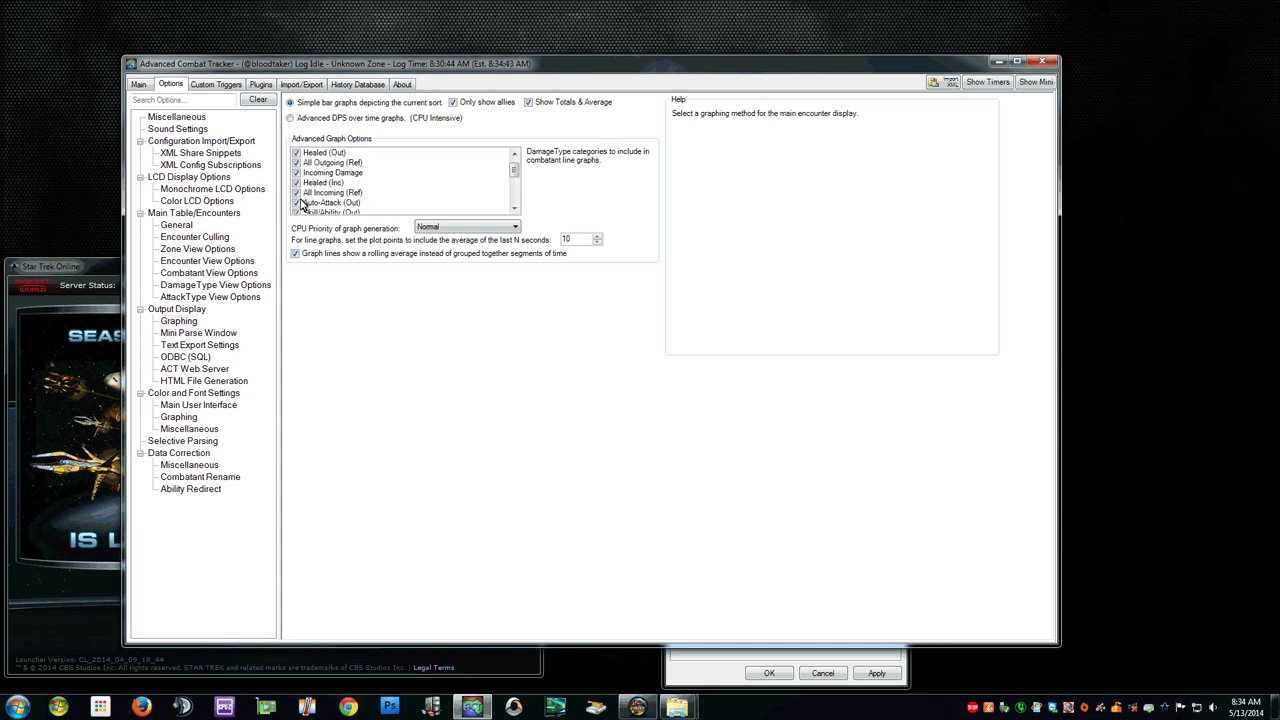
scroll(301, 204, "down", 1)
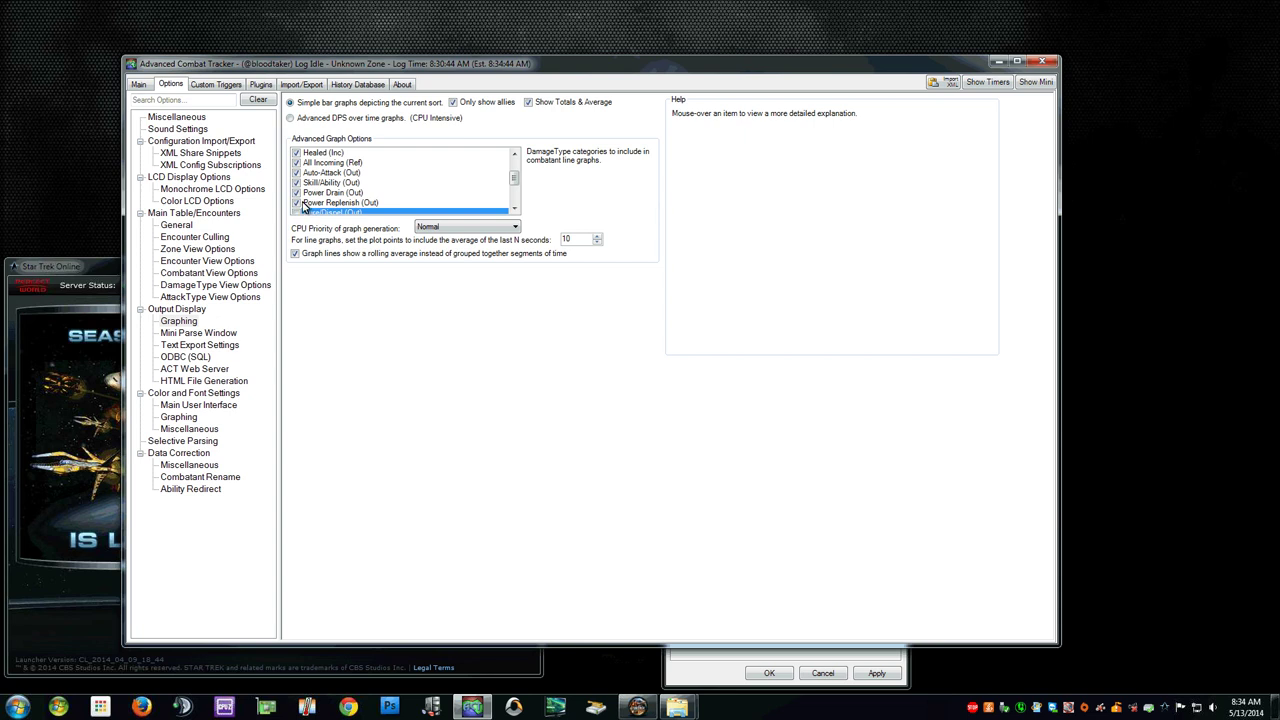
left_click(297, 204)
left_click(297, 194)
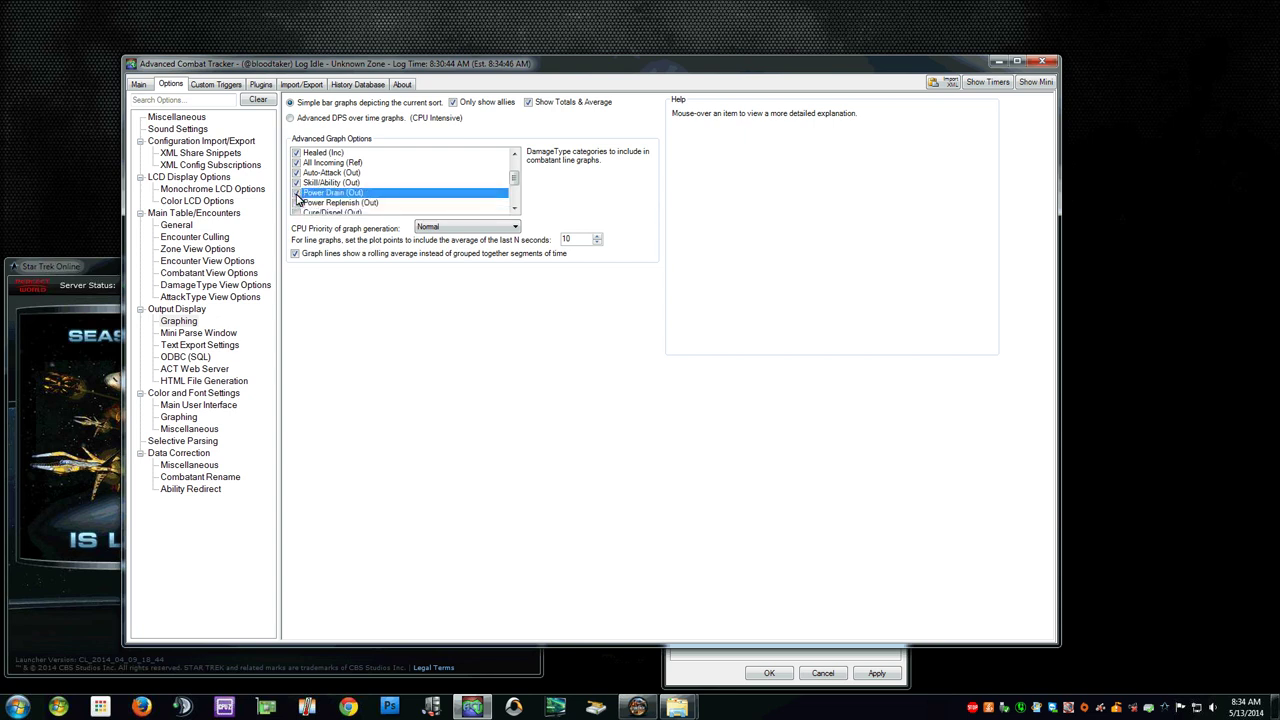
left_click(296, 193)
scroll(300, 186, "up", 2)
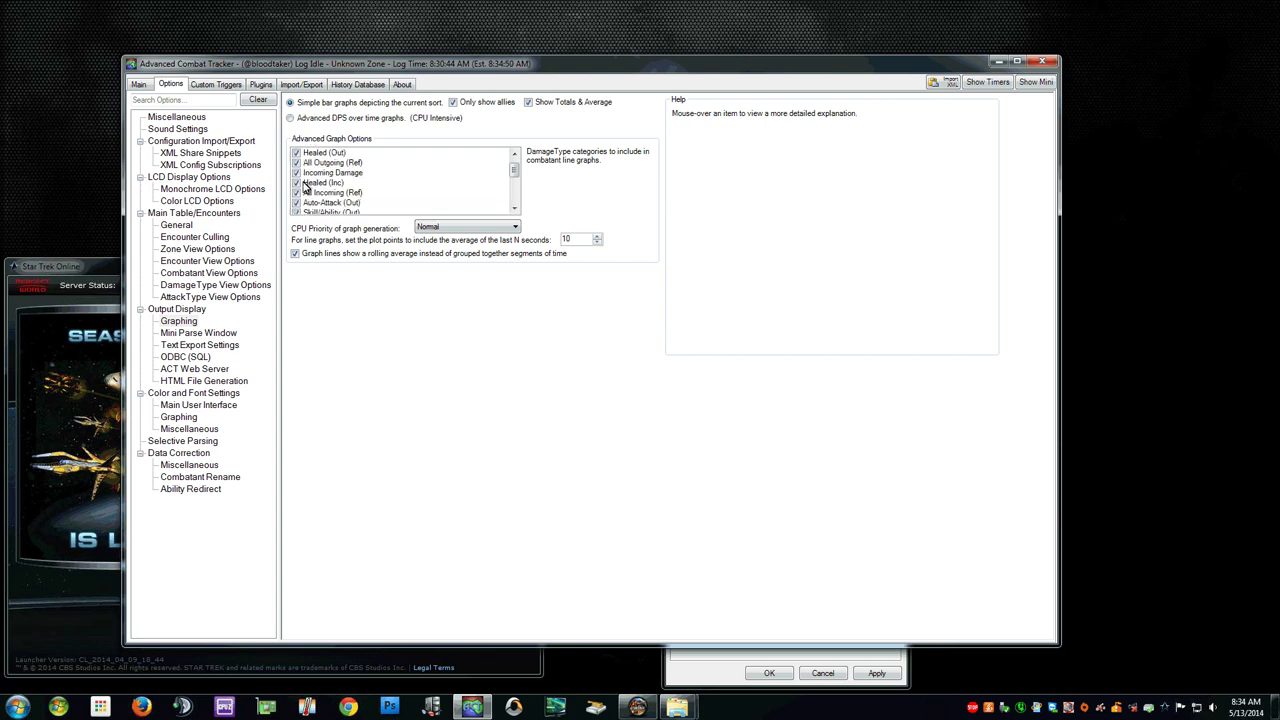
Open the Mini Parse Window options and show the Mini Parse window
mouse_move(466, 226)
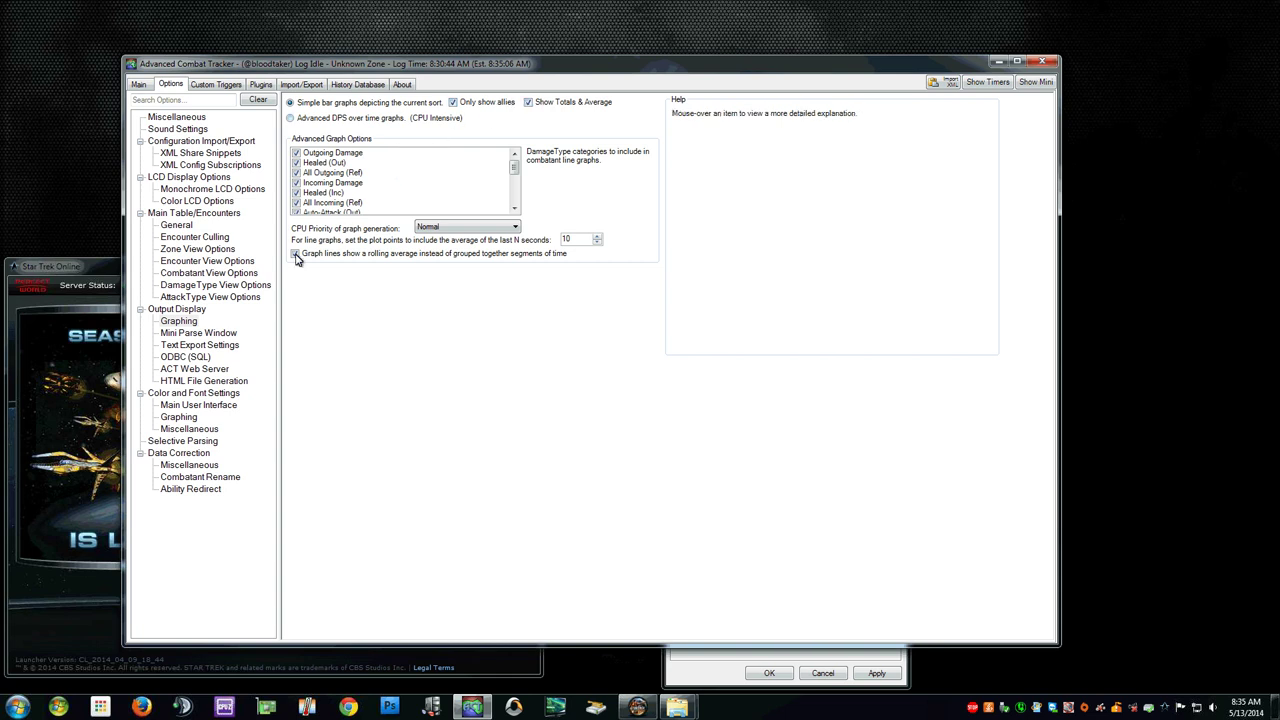
left_click(184, 333)
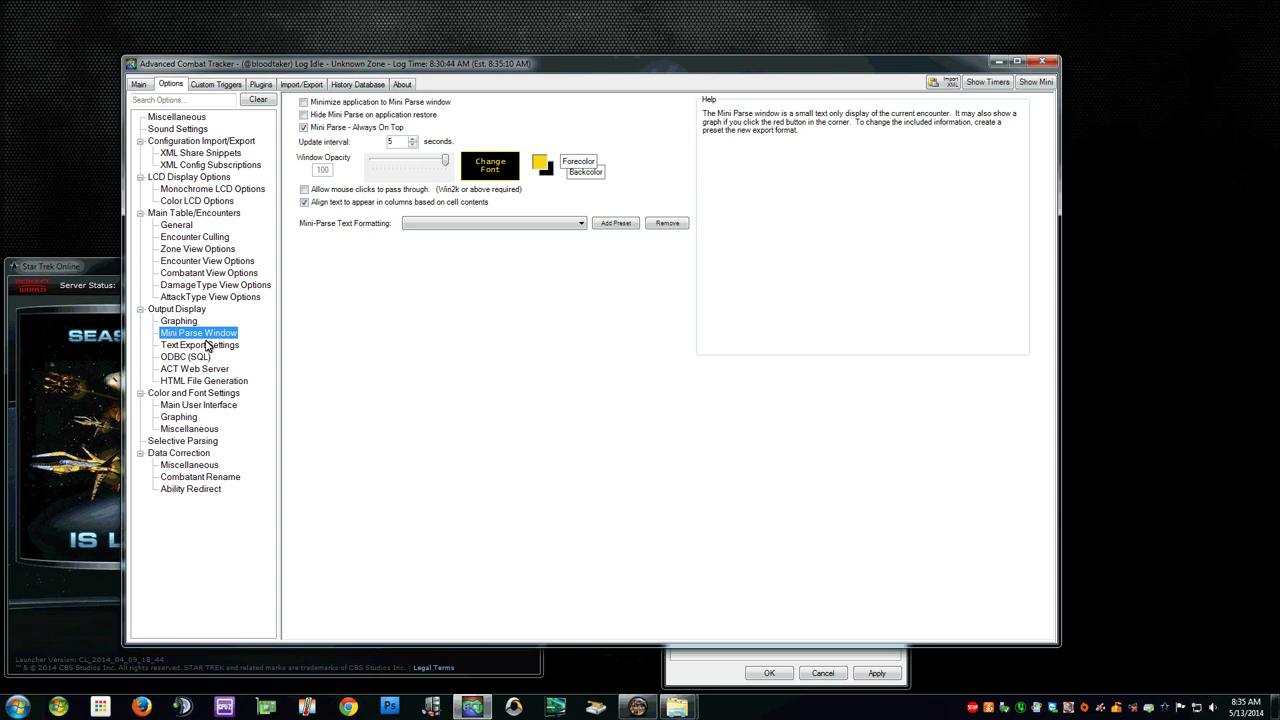
left_click(1030, 82)
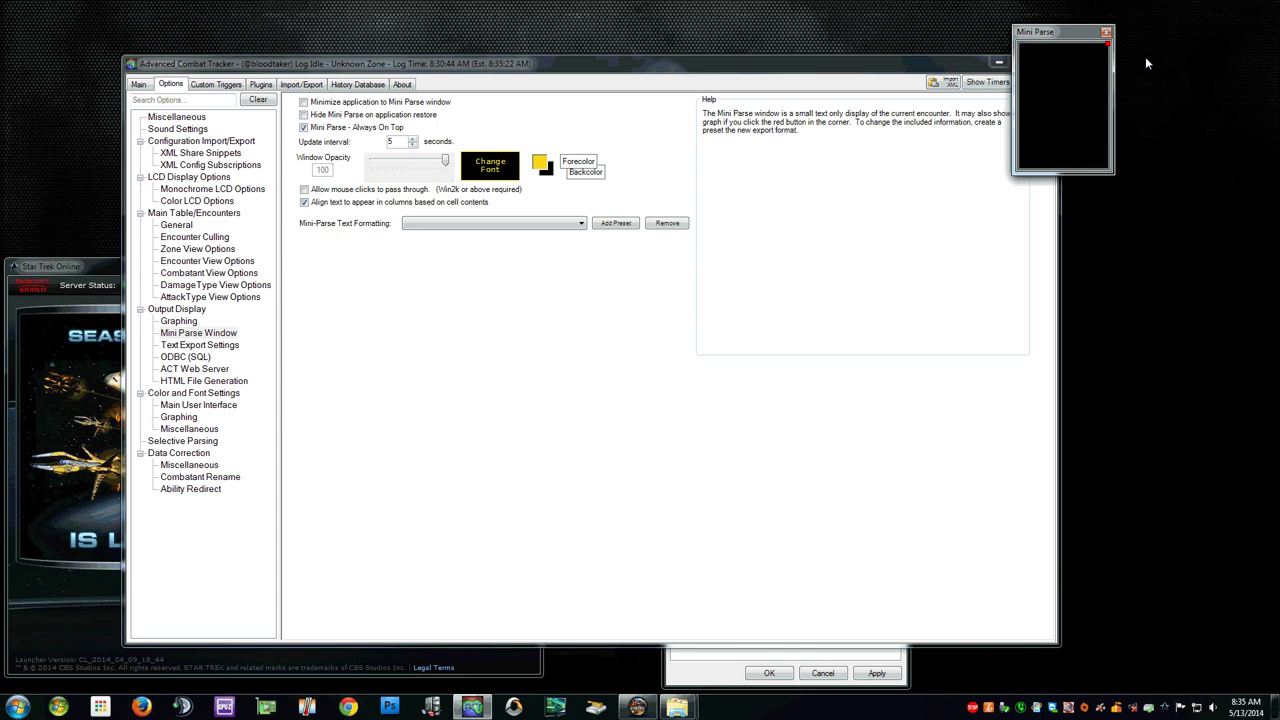
Close the Mini Parse window and open the clipboard format preset editor from the Text Export Settings
left_click(1106, 32)
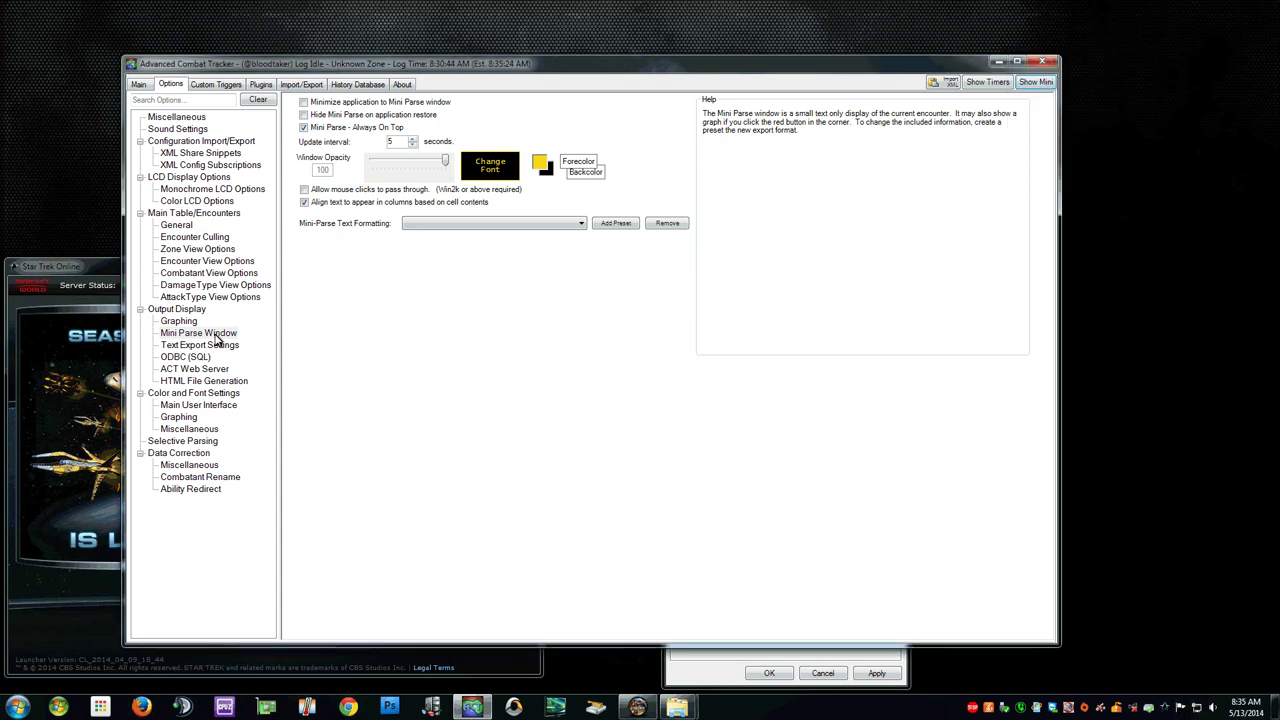
left_click(200, 345)
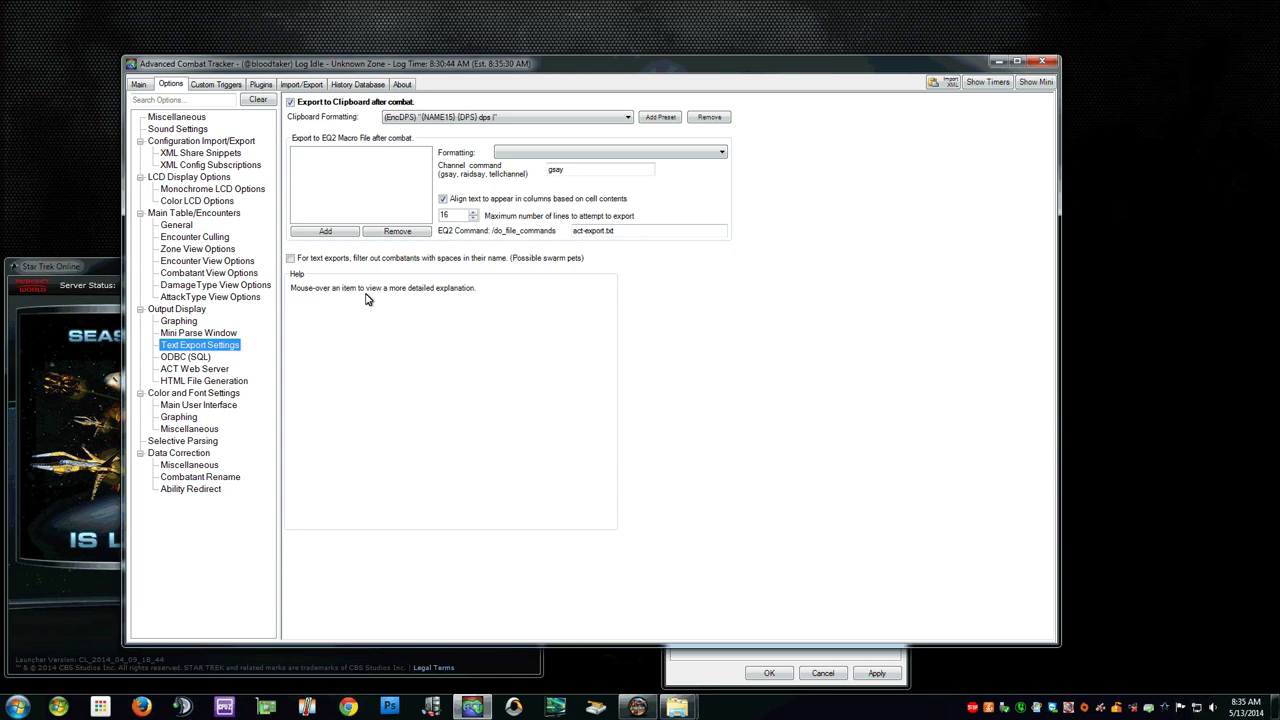
mouse_move(492, 203)
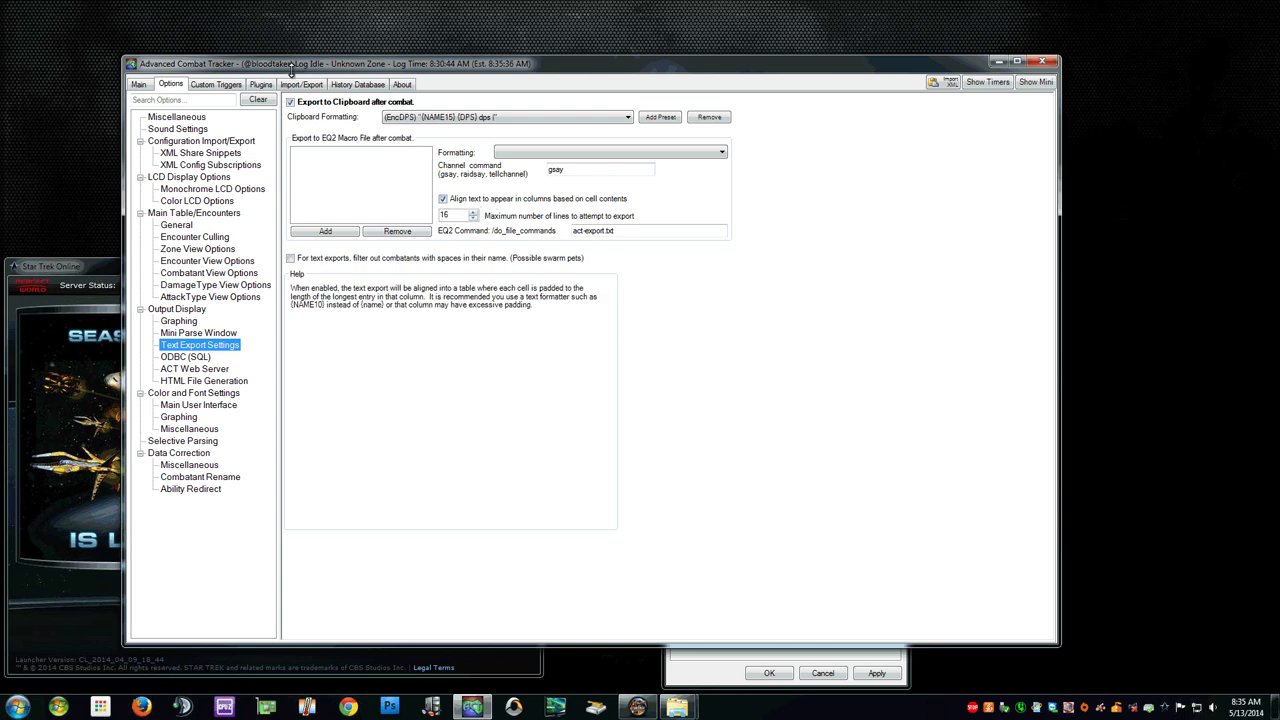
mouse_move(292, 108)
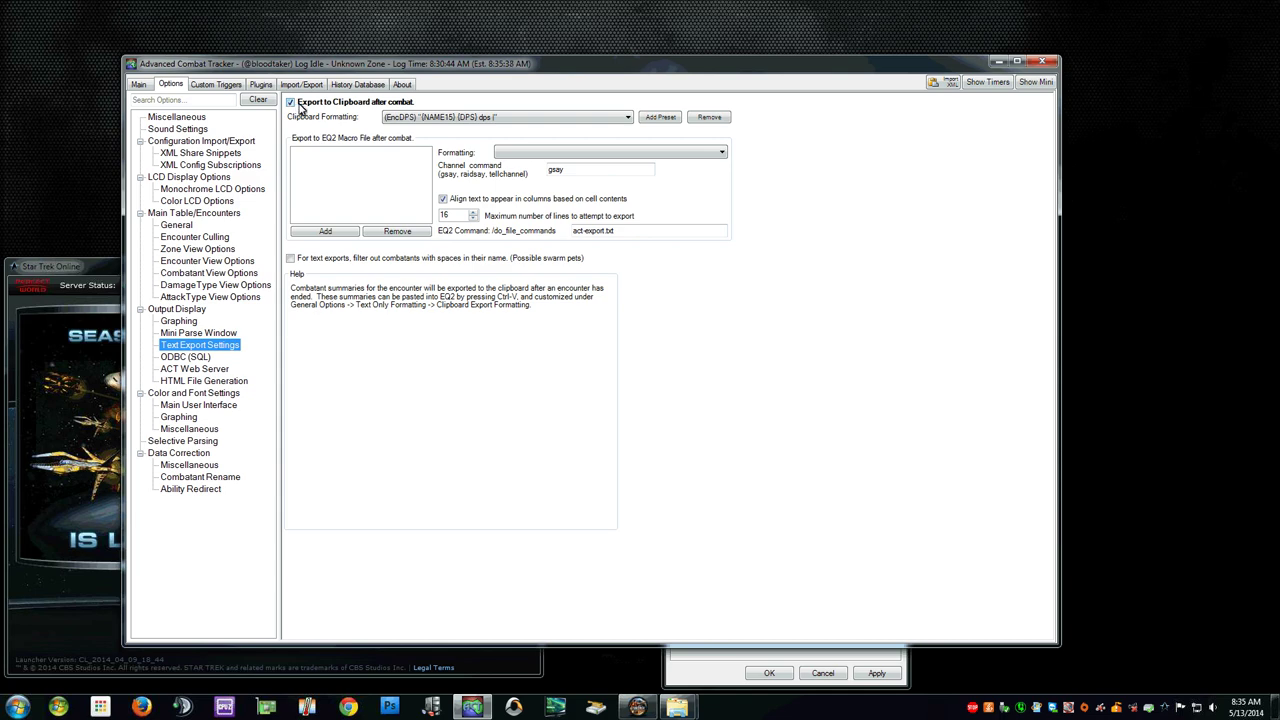
left_click(658, 117)
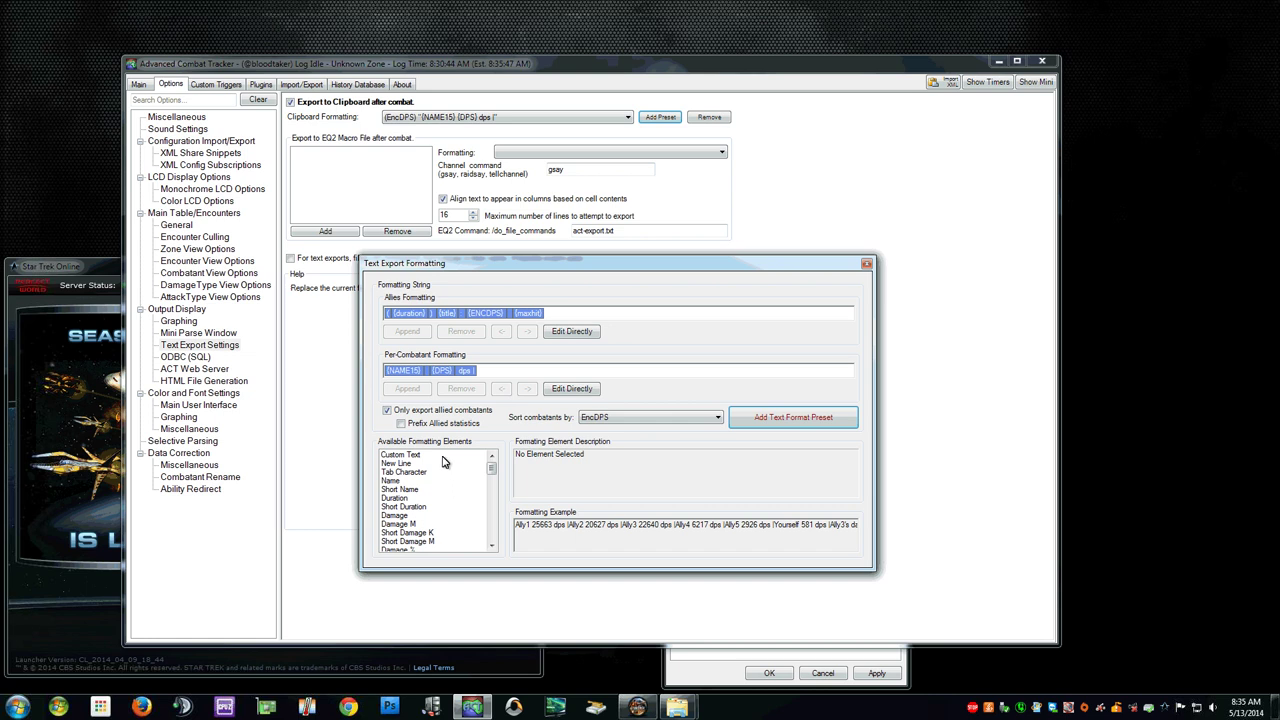
Inspect the name, separator and DPS elements of the Per-Combatant Formatting string
left_click(403, 370)
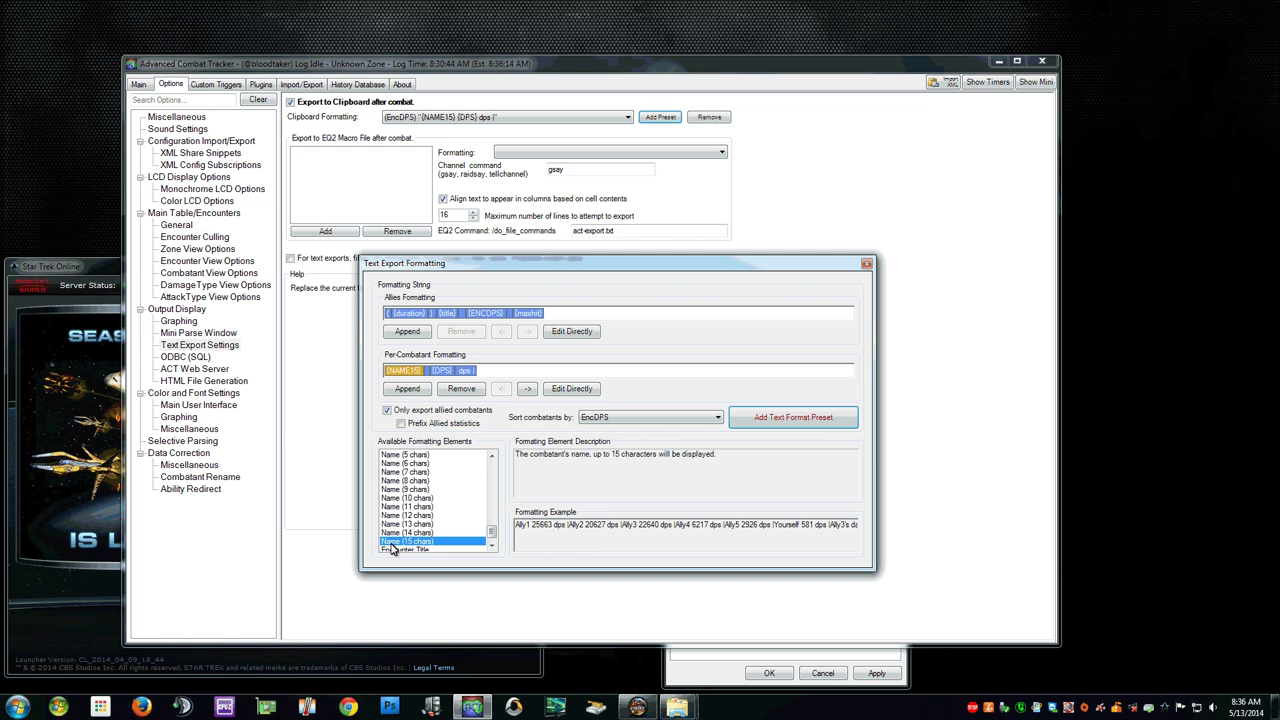
left_click(432, 372)
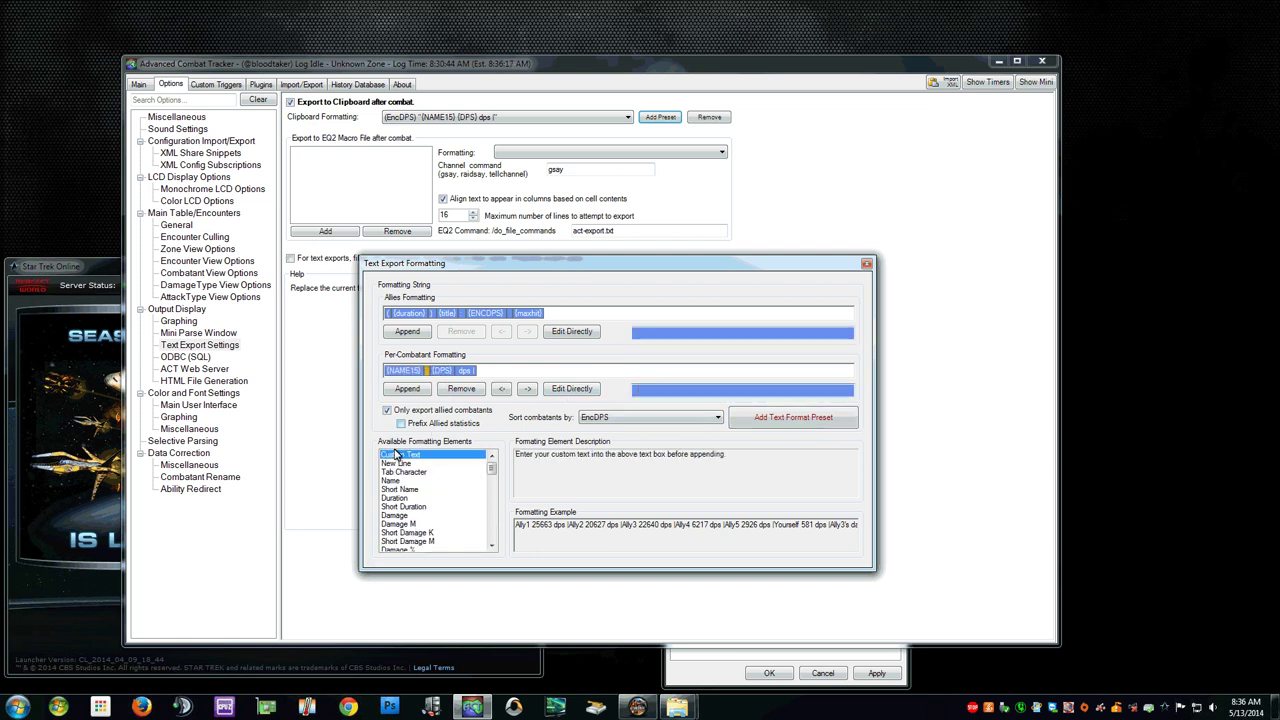
left_click(450, 371)
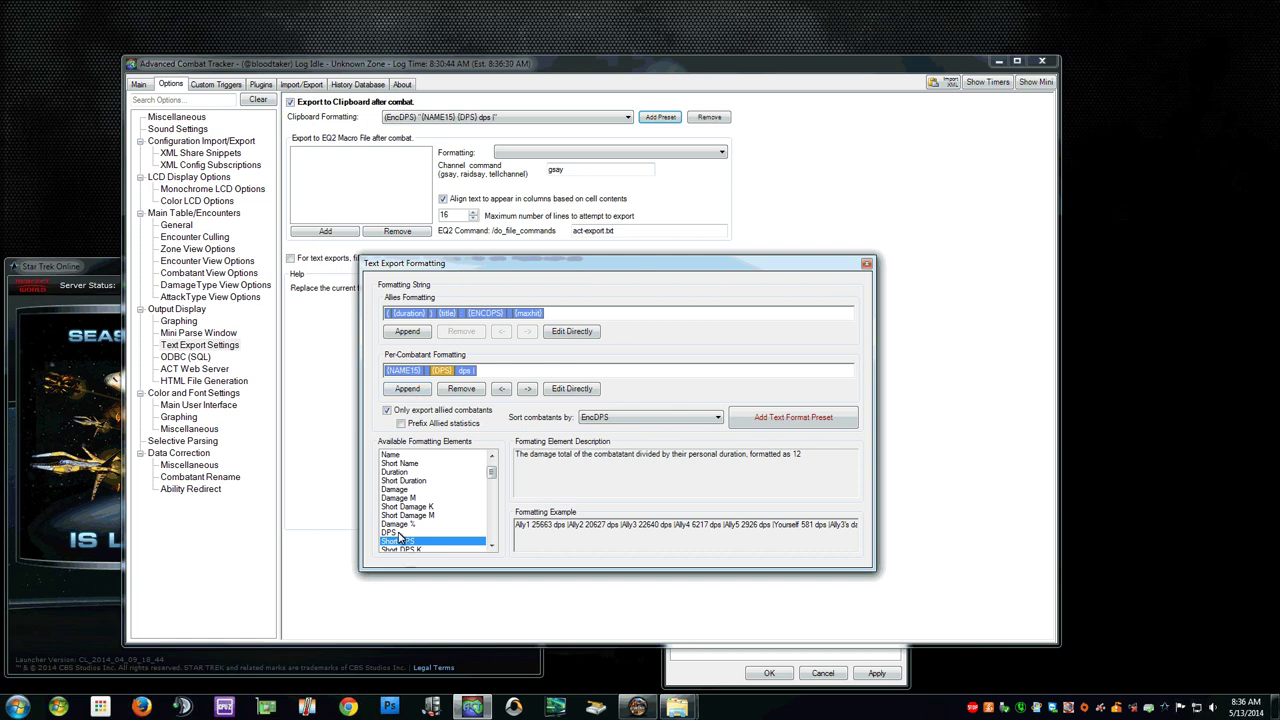
Append an extra DPS element to the Per-Combatant Formatting string and remove it again
left_click(408, 389)
left_click(491, 372)
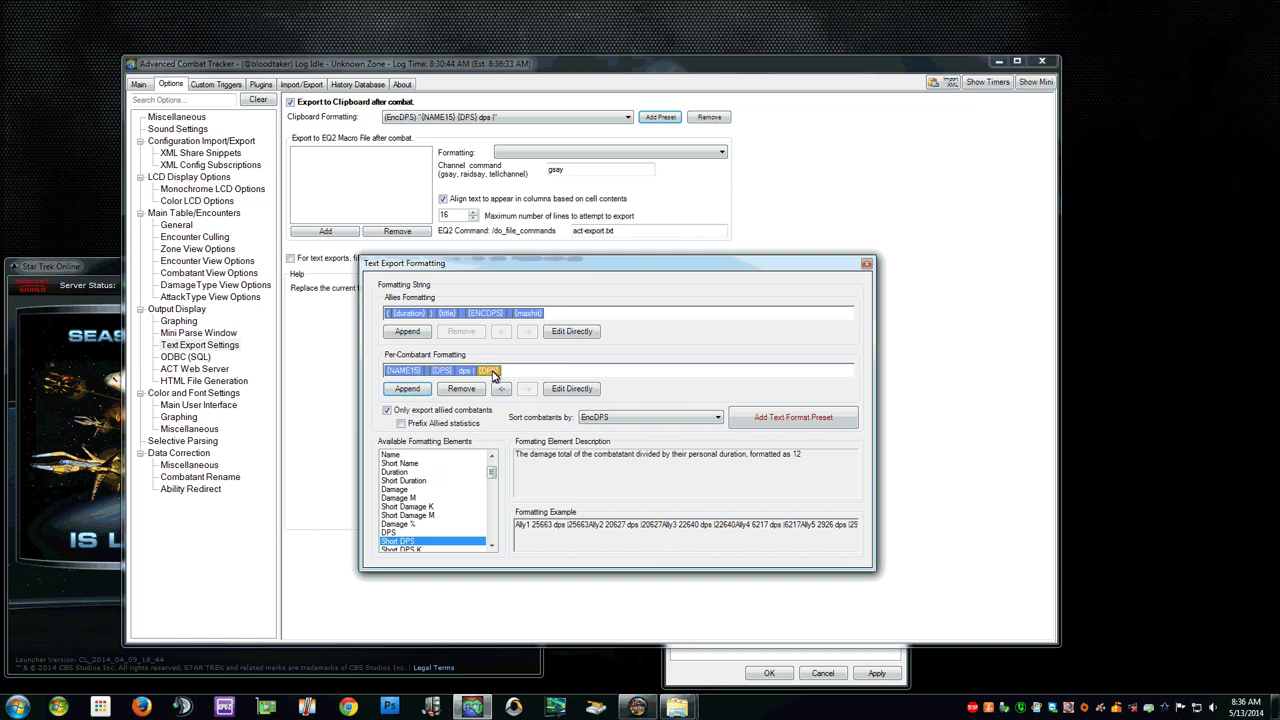
left_click(470, 390)
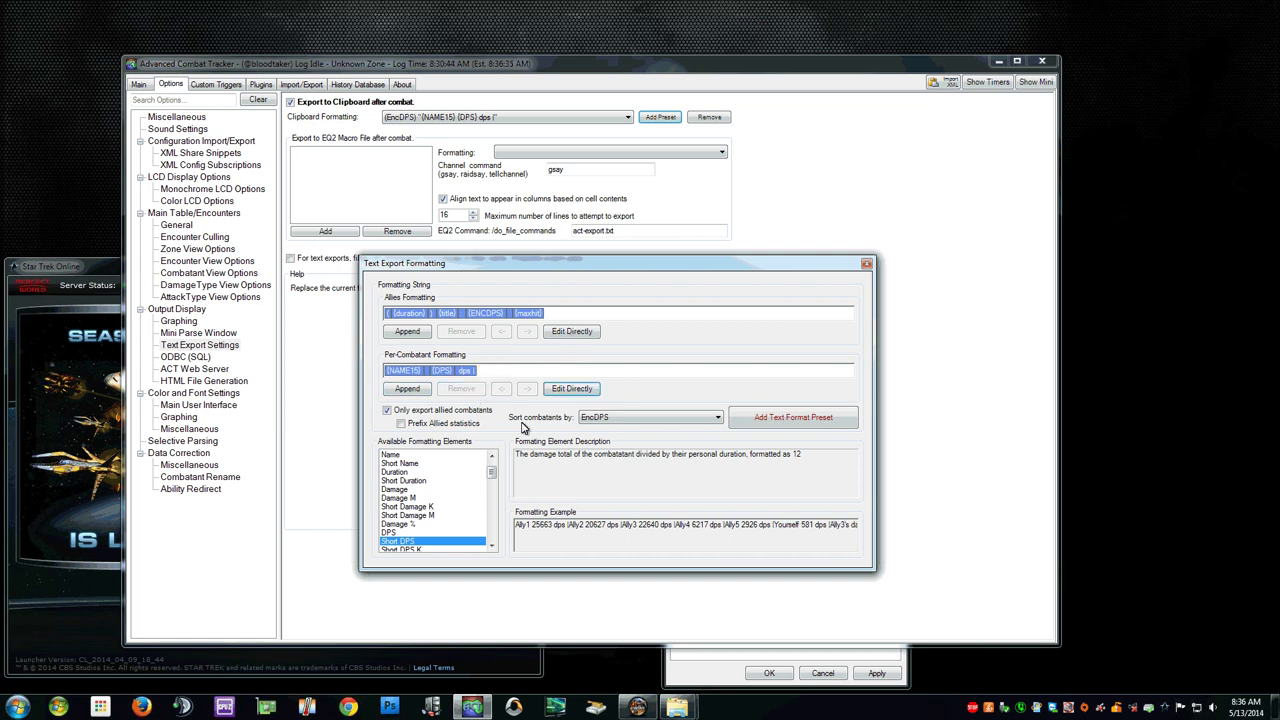
Examine each Per-Combatant Formatting element, the formatting example and the options for sorting combatants
left_click(401, 372)
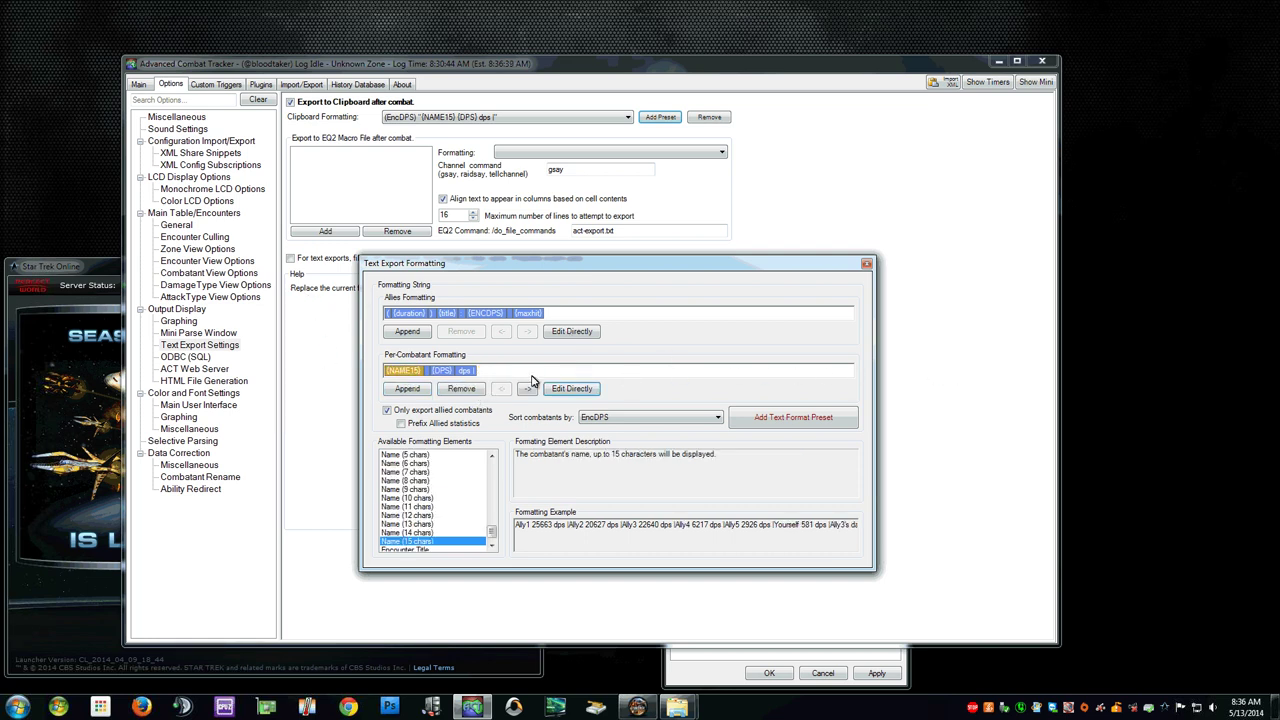
left_click(431, 371)
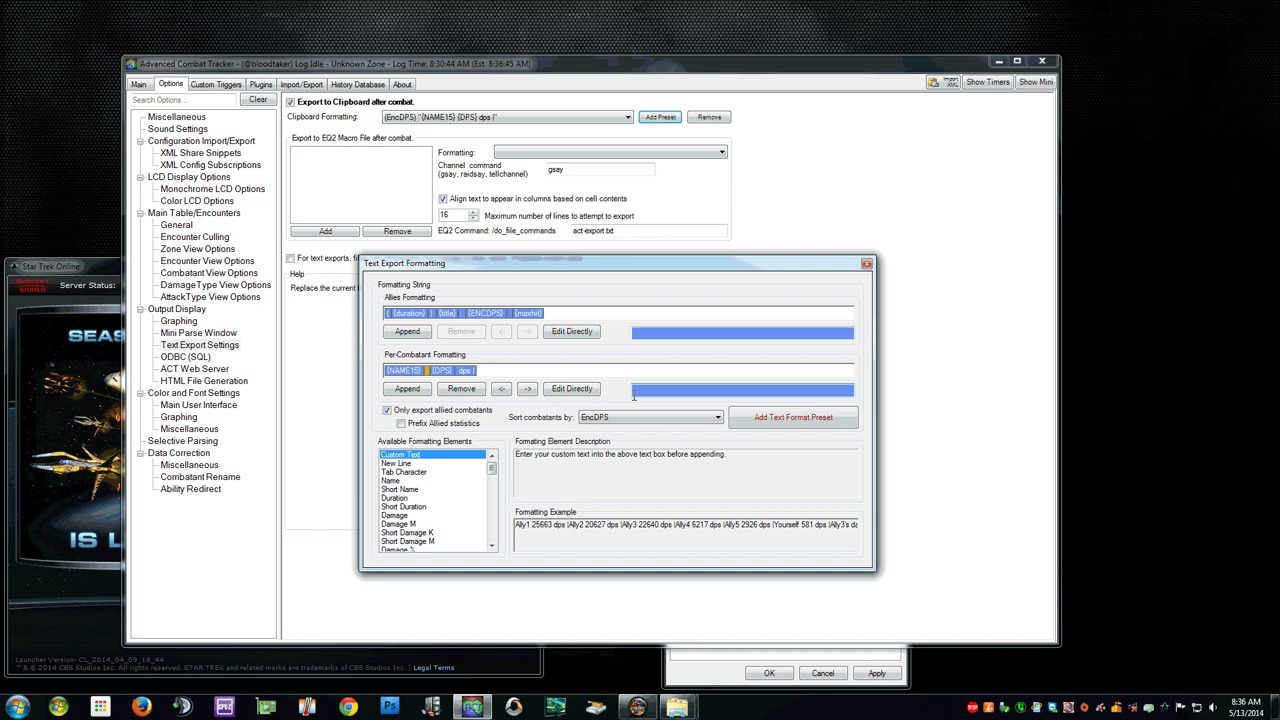
left_click(443, 372)
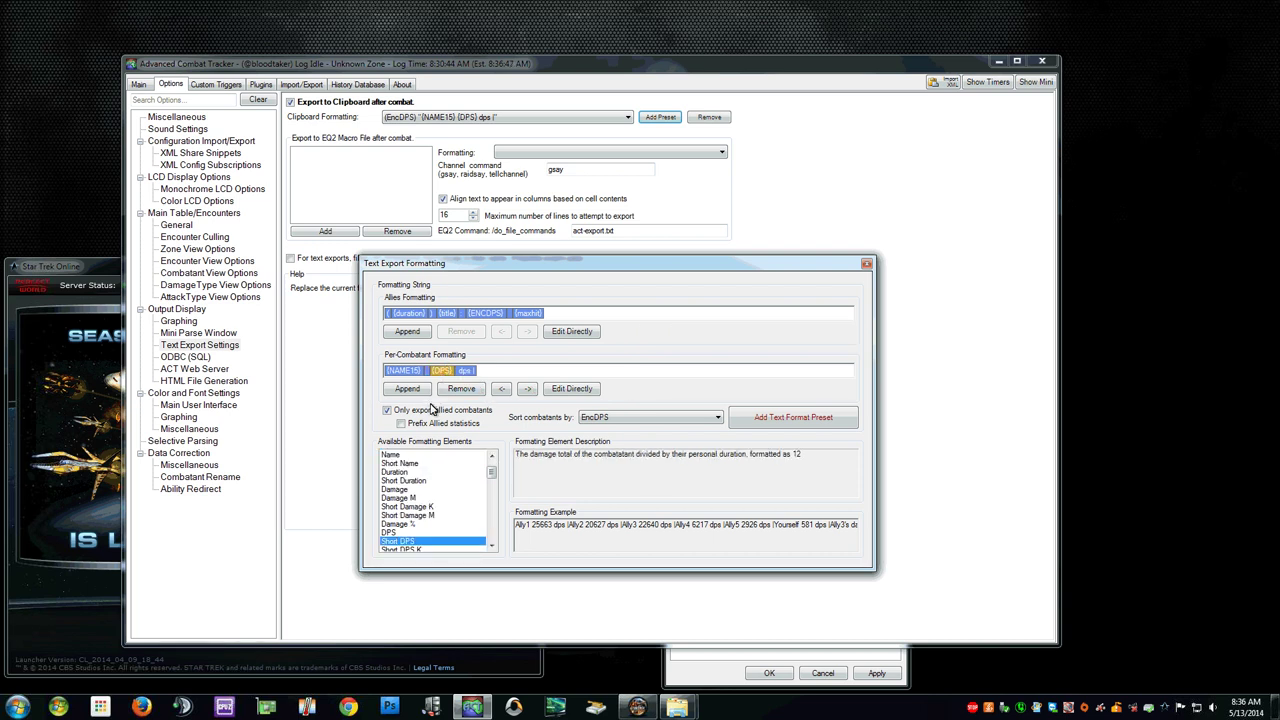
left_click(465, 371)
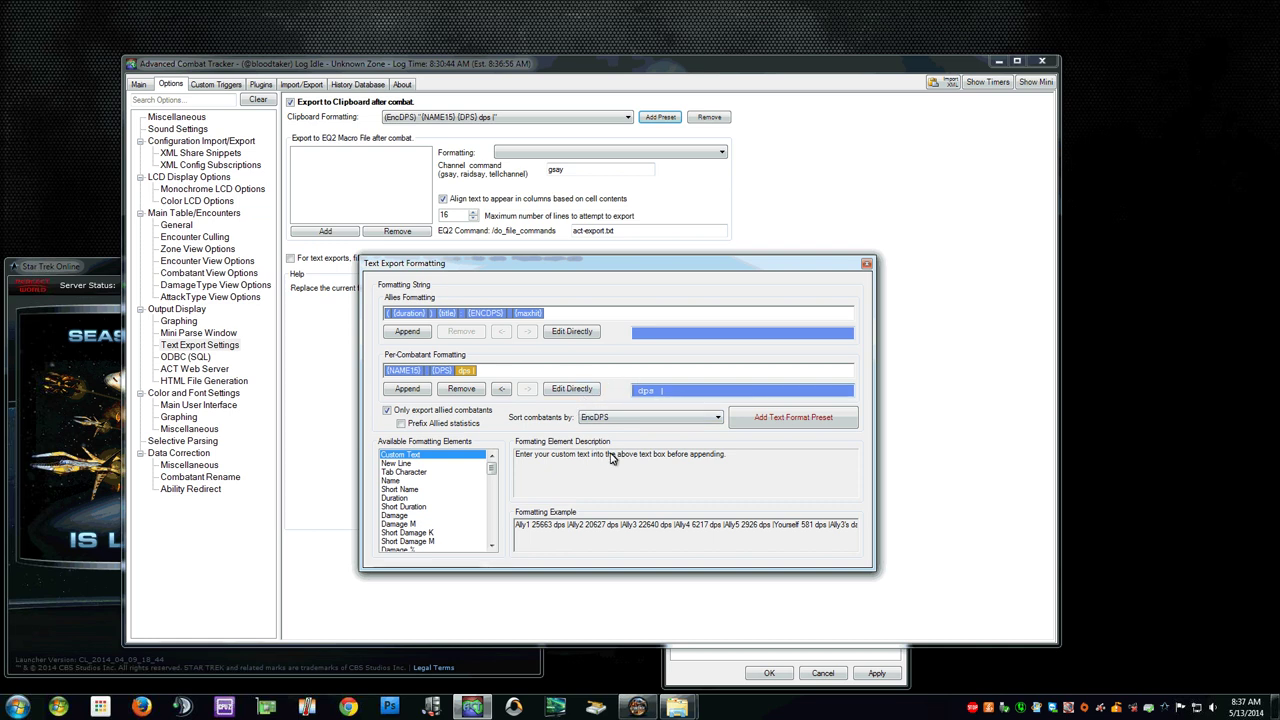
double_click(560, 527)
left_click(533, 526)
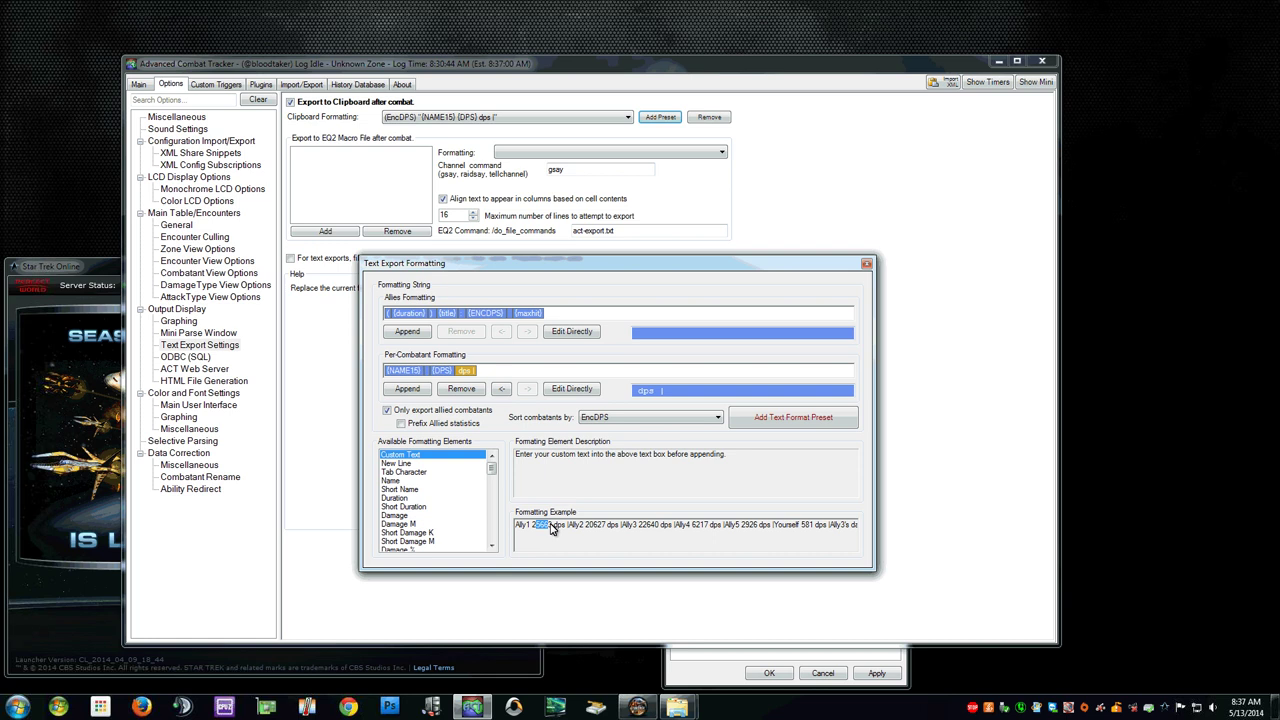
double_click(573, 528)
left_click(570, 529)
left_click(620, 418)
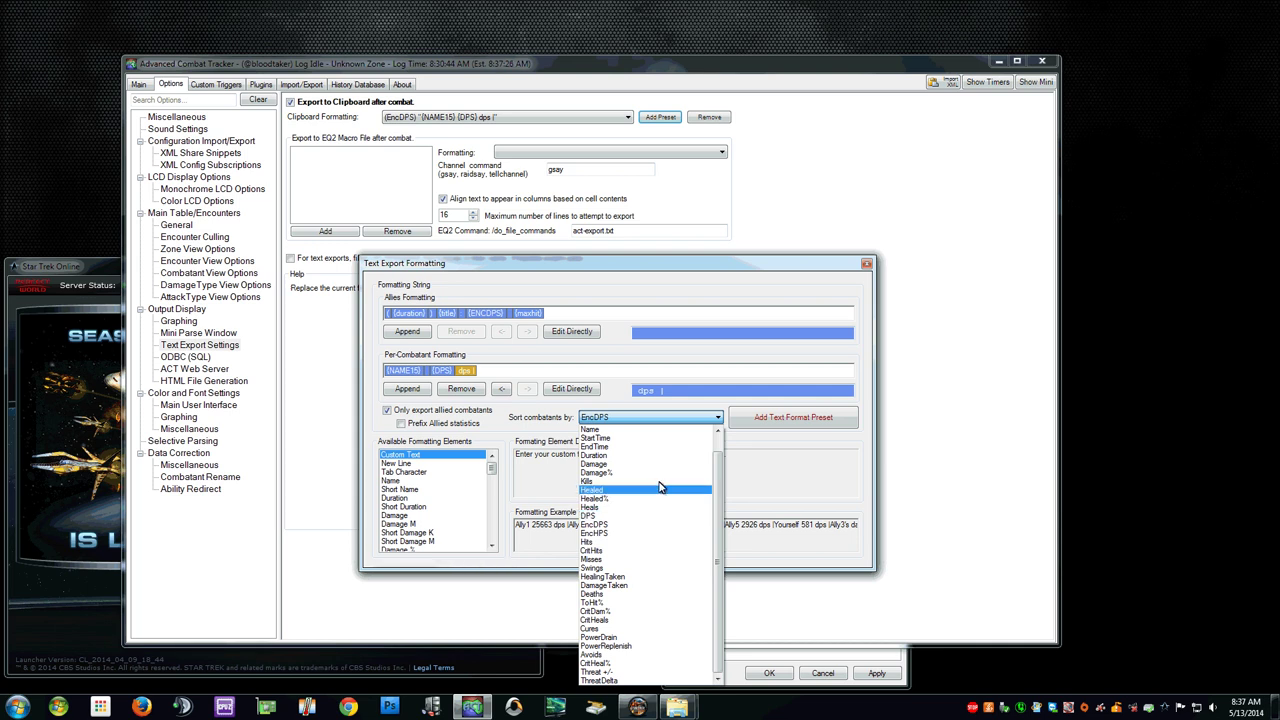
left_click(808, 425)
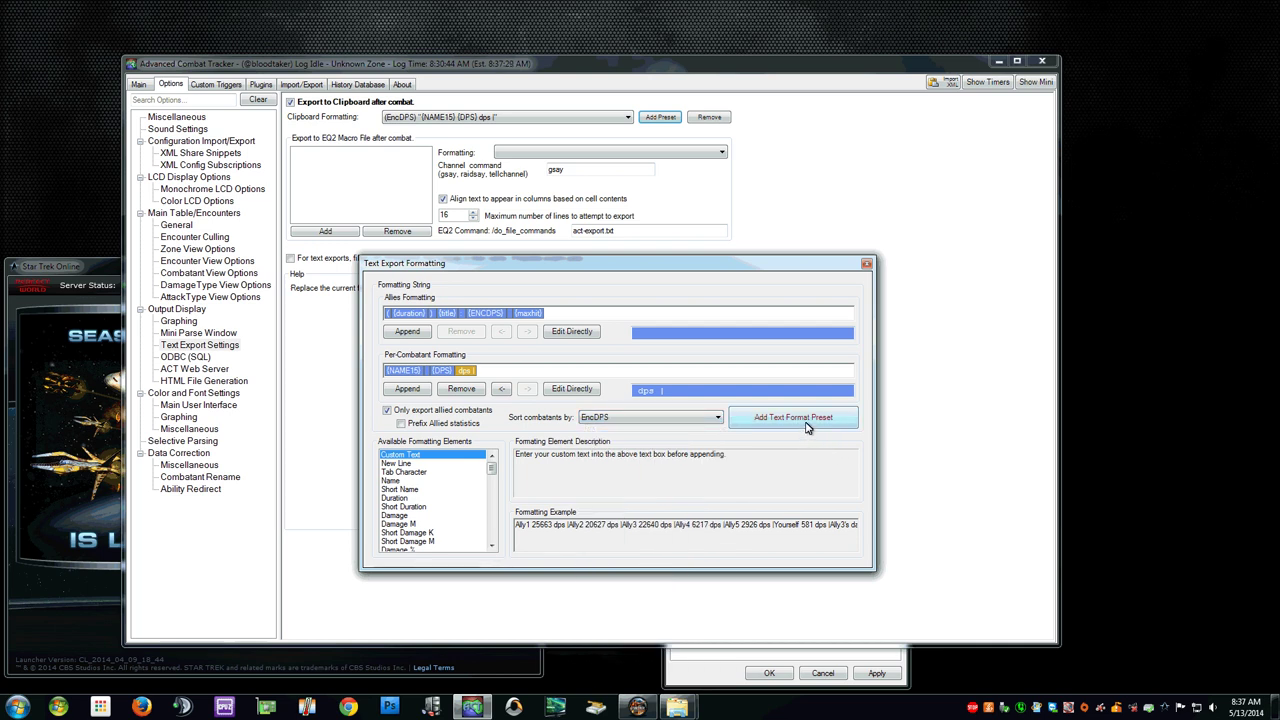
Close the Text Export Formatting dialog and choose the (EncDPS) "{NAME15} {DPS} dps |" preset as the clipboard formatting
left_click(867, 264)
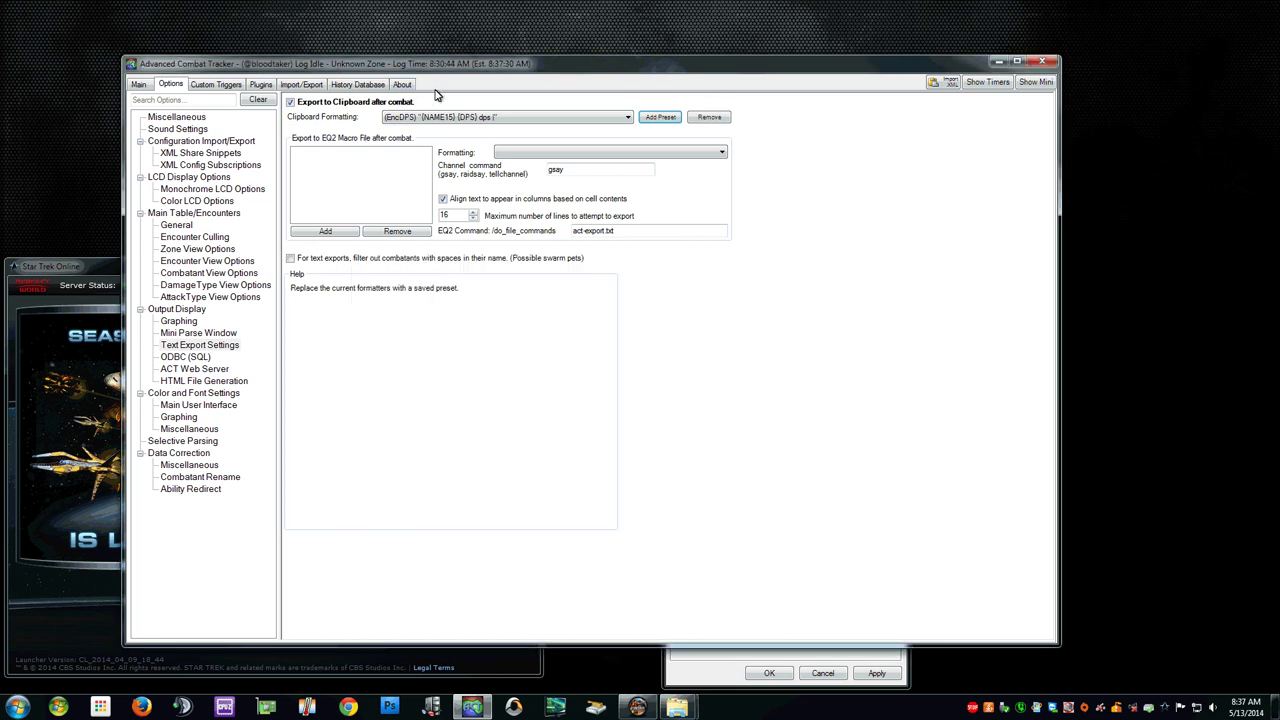
left_click(491, 117)
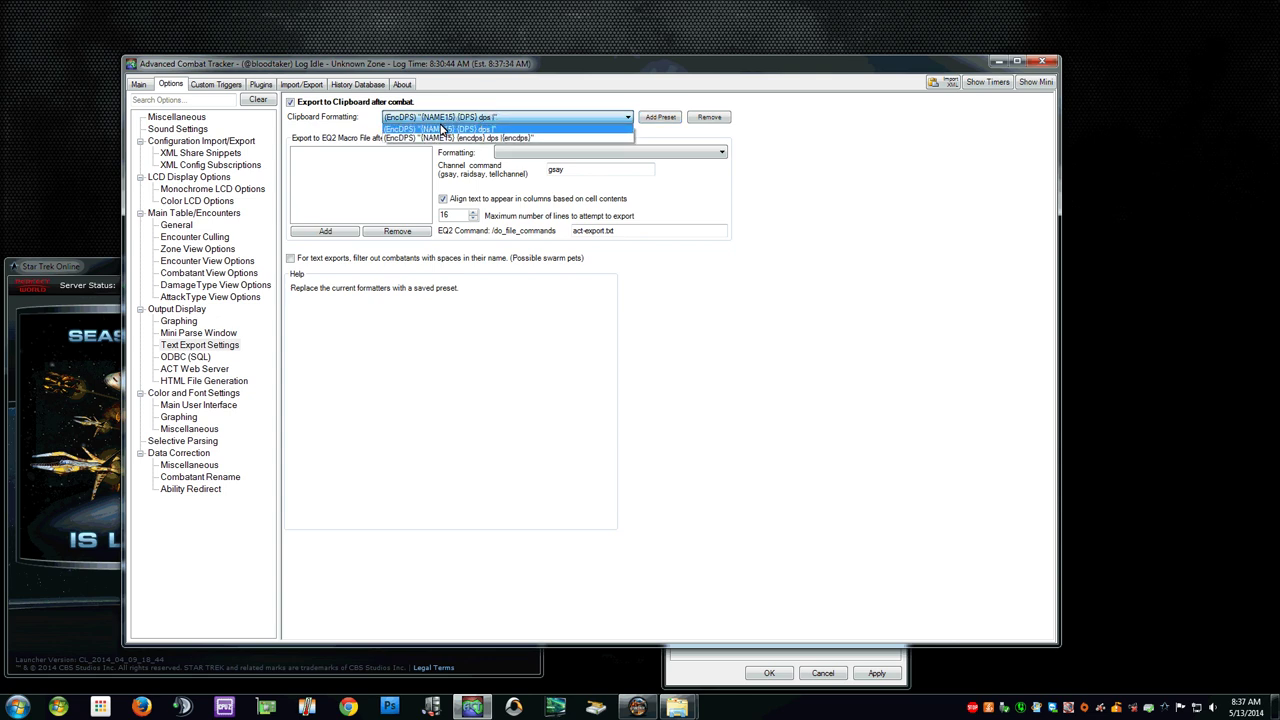
left_click(443, 131)
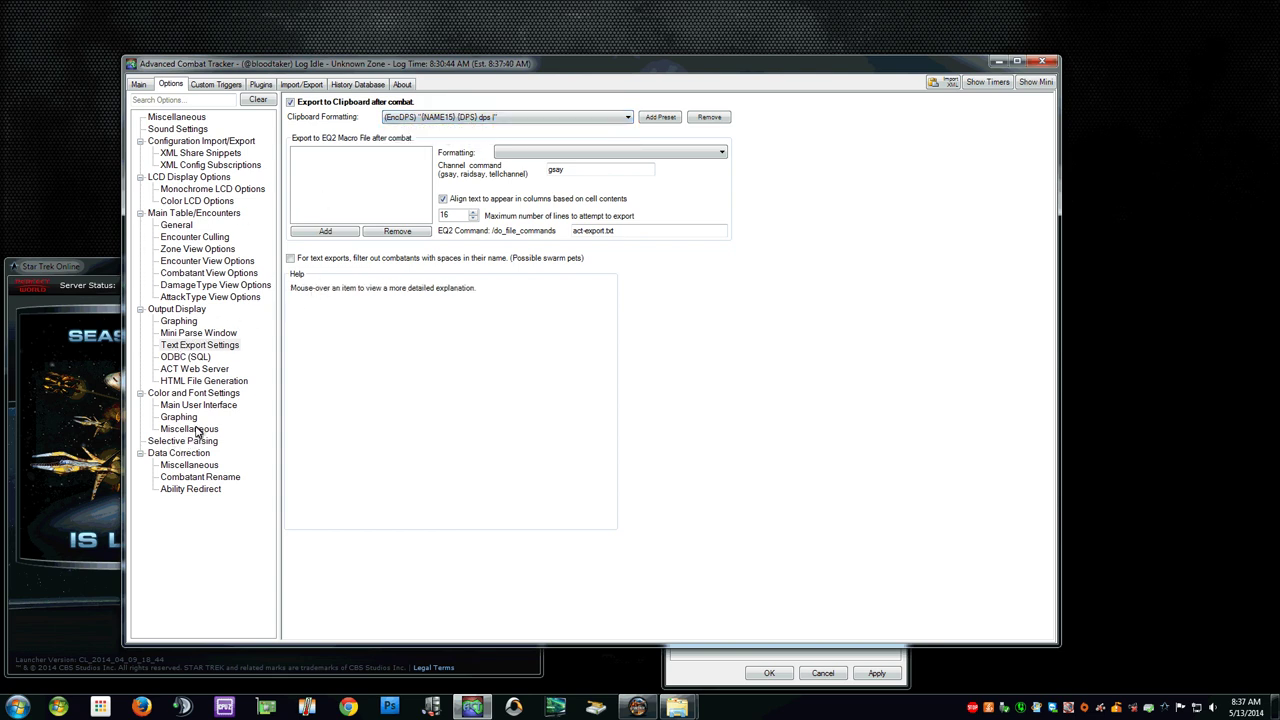
Look over the Main User Interface, Graphing and Miscellaneous pages of the Color and Font Settings
left_click(180, 406)
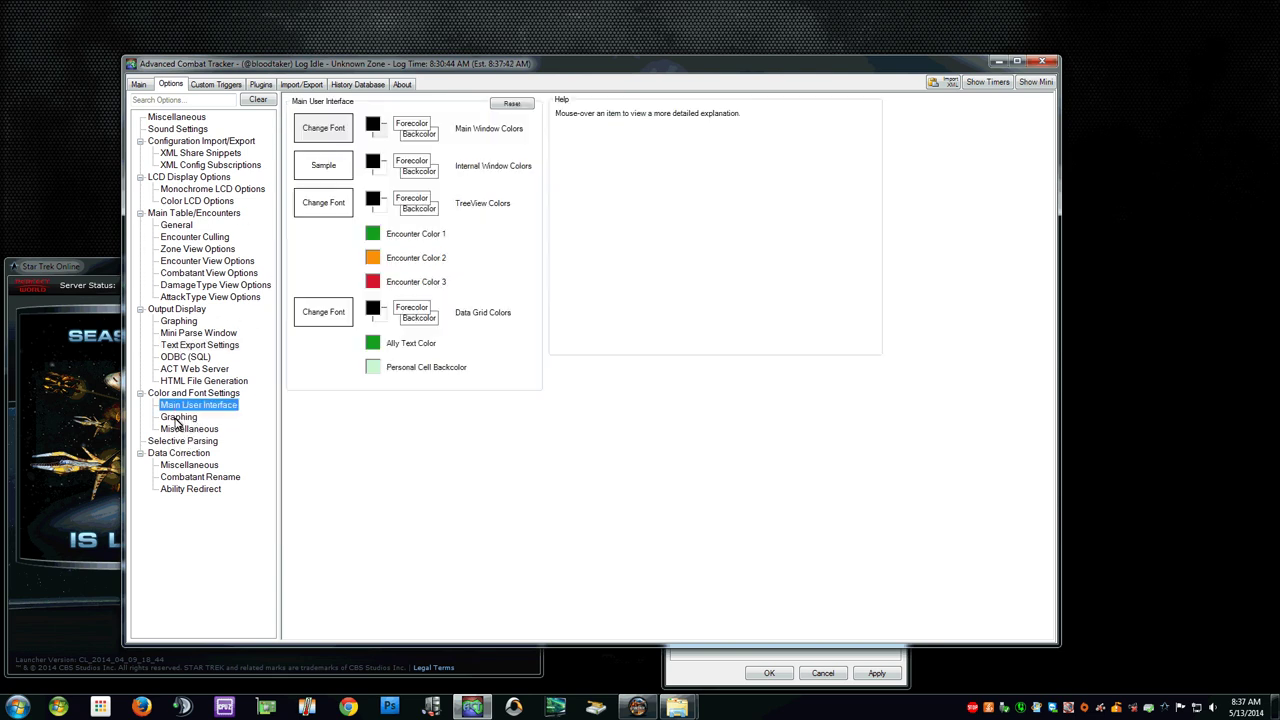
left_click(178, 417)
left_click(173, 429)
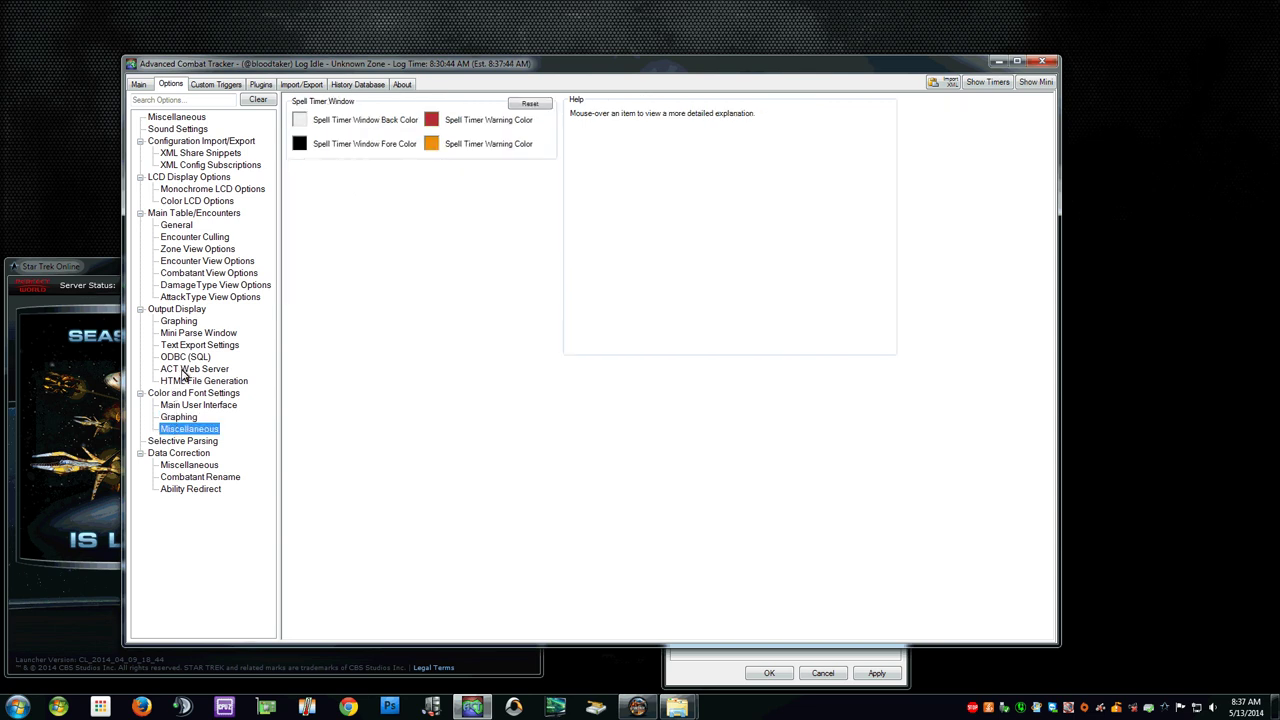
Look through the ACT Web Server, HTML File Generation, ODBC (SQL) and Text Export Settings pages of Output Display
left_click(188, 370)
left_click(189, 382)
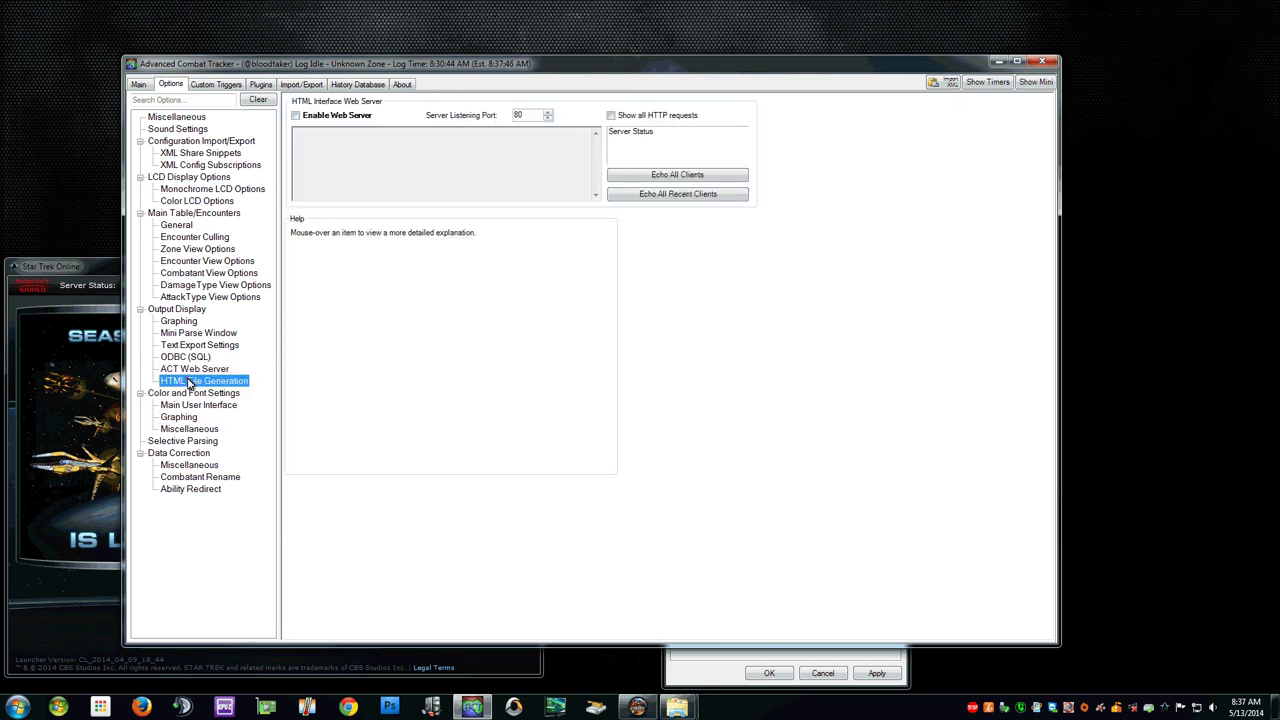
left_click(190, 358)
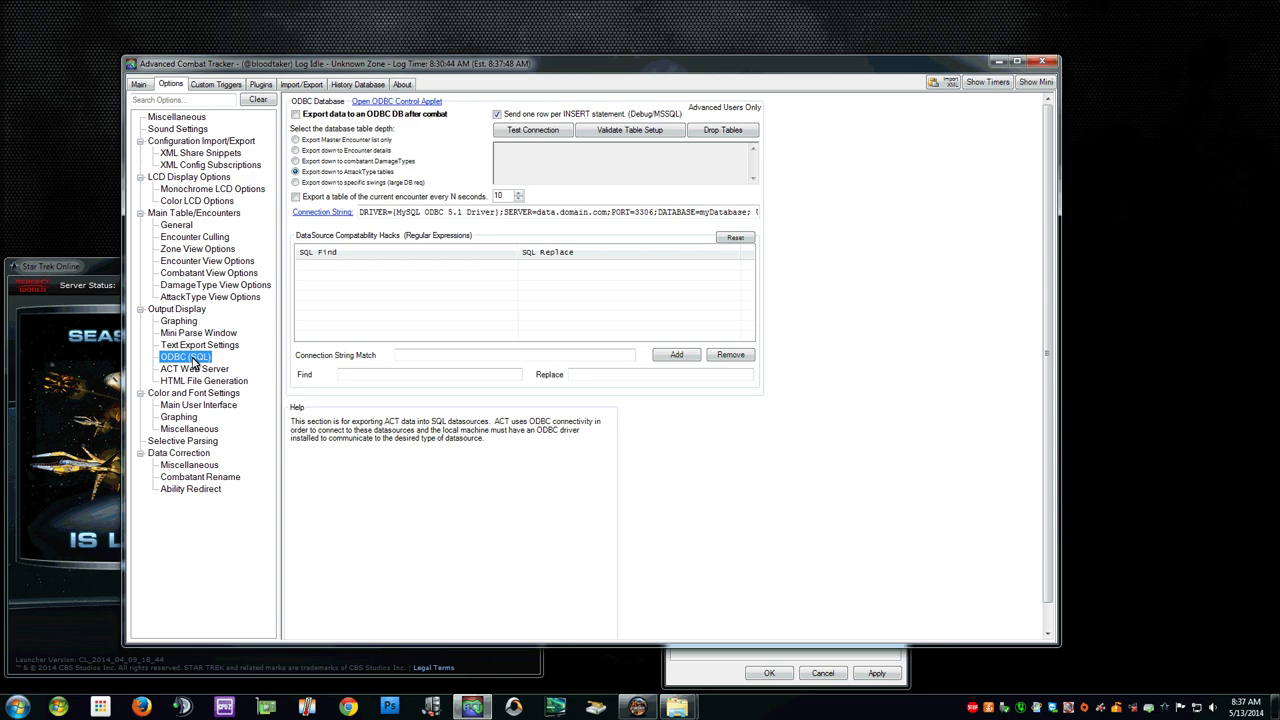
left_click(197, 345)
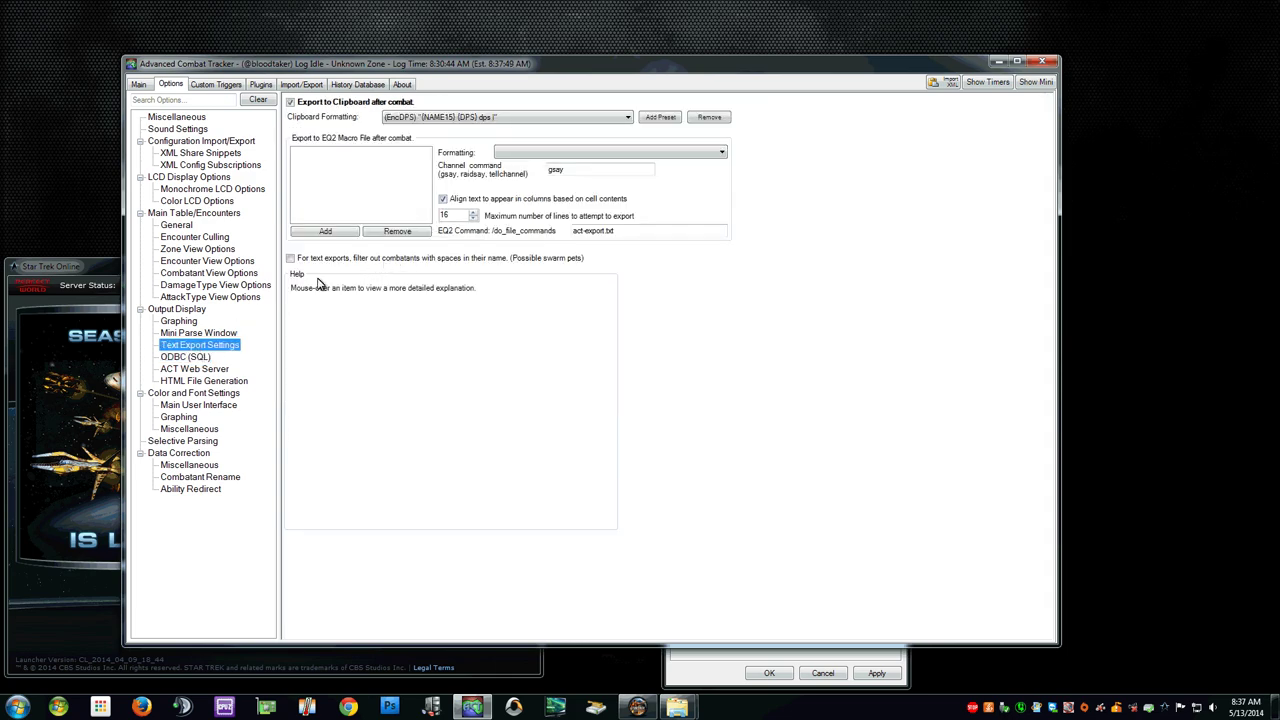
left_click(186, 369)
left_click(180, 383)
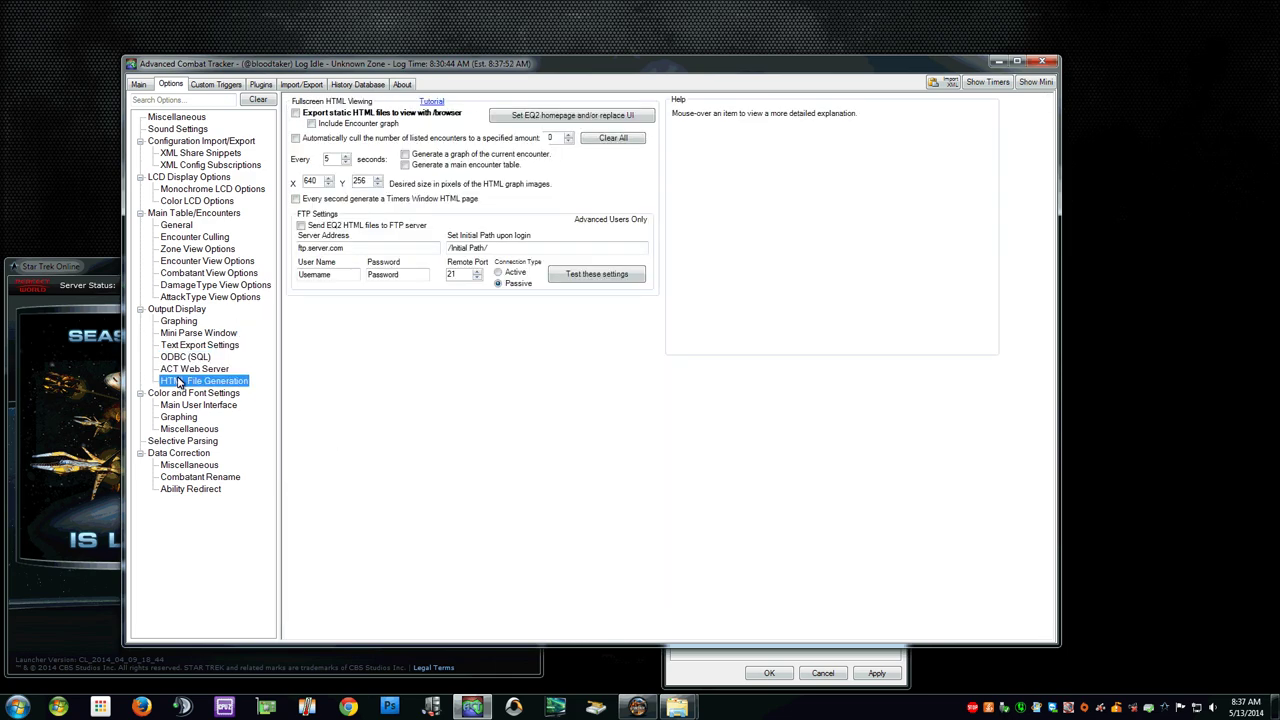
Review the Selective Parsing and Data Correction options, including Combatant Rename, and return to the Text Export Settings
left_click(188, 441)
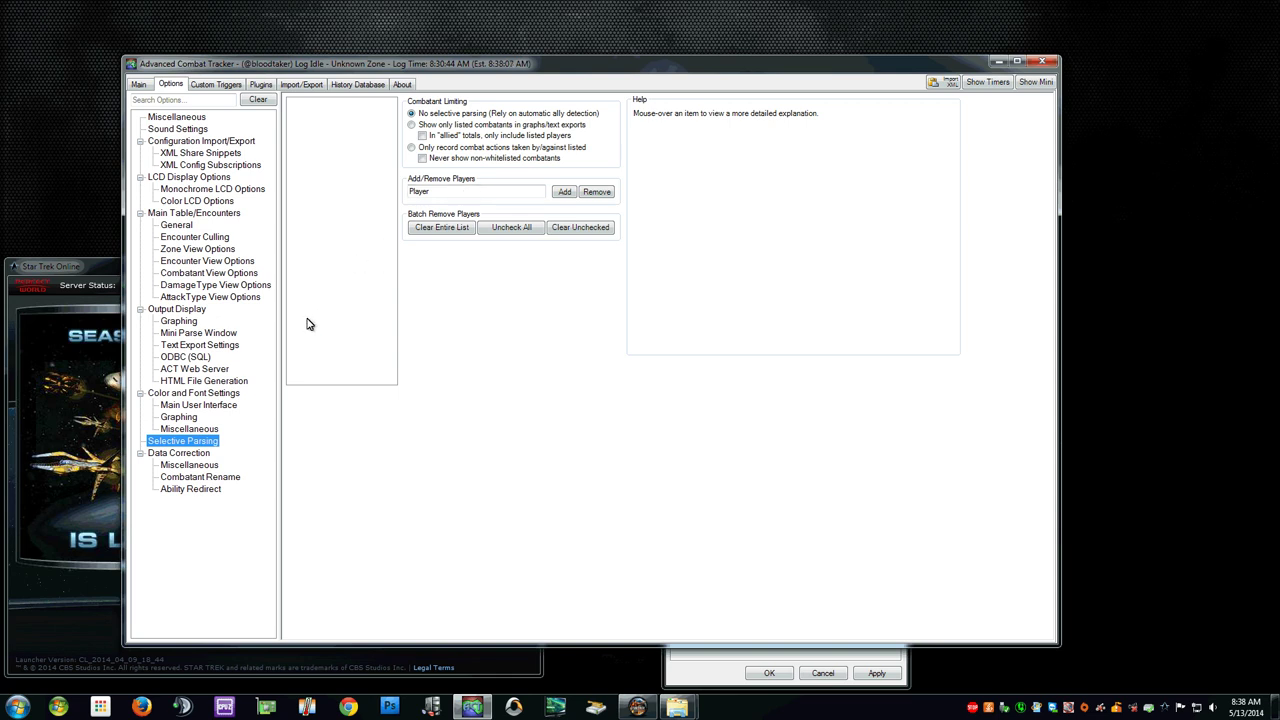
left_click(189, 429)
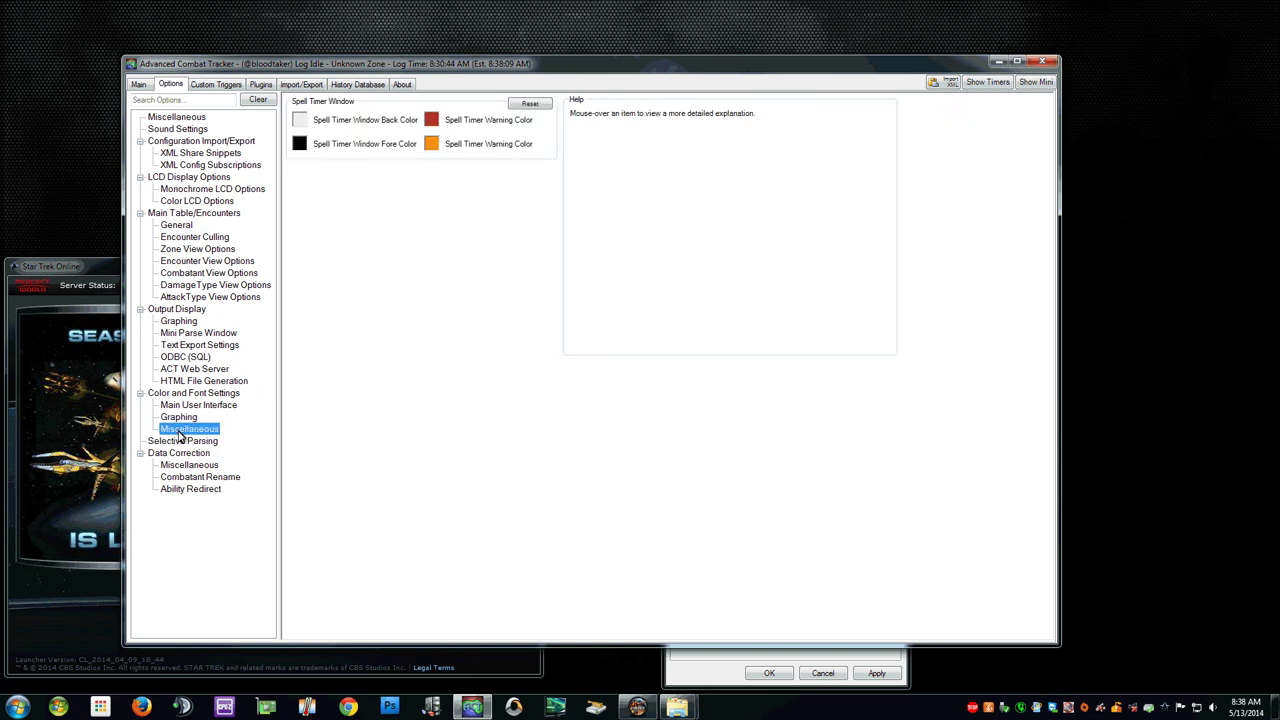
left_click(189, 465)
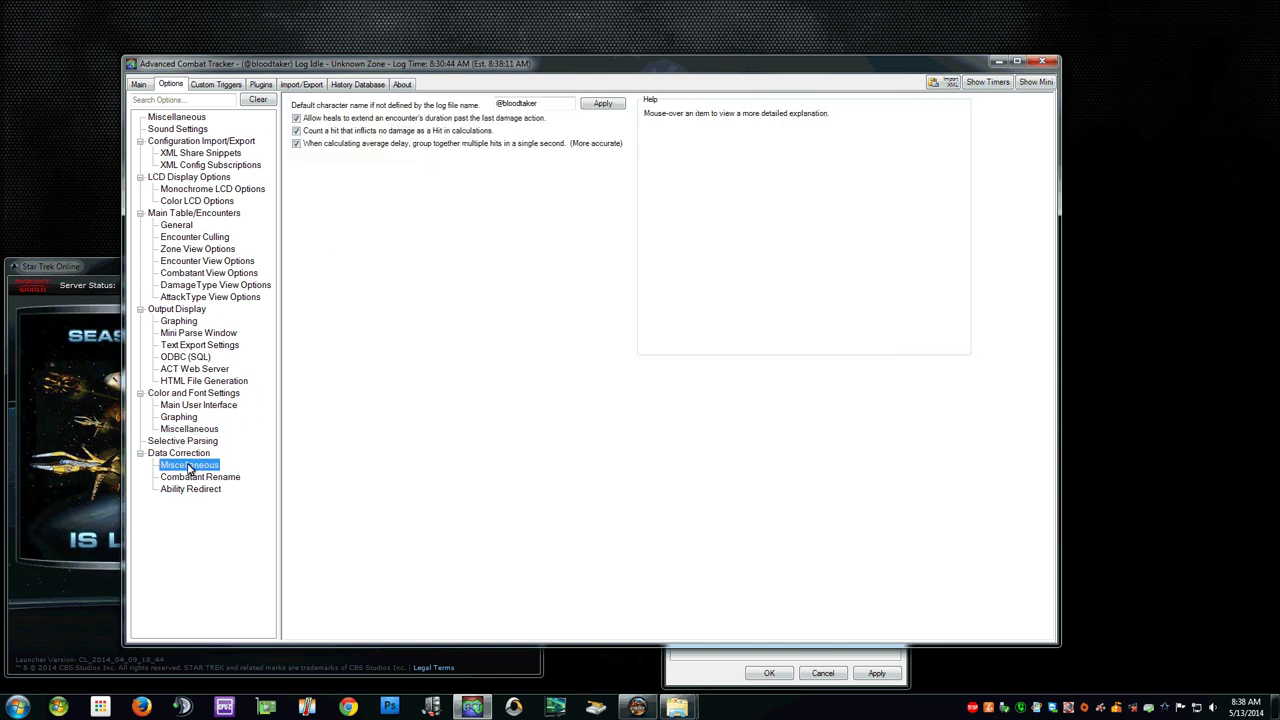
left_click(186, 478)
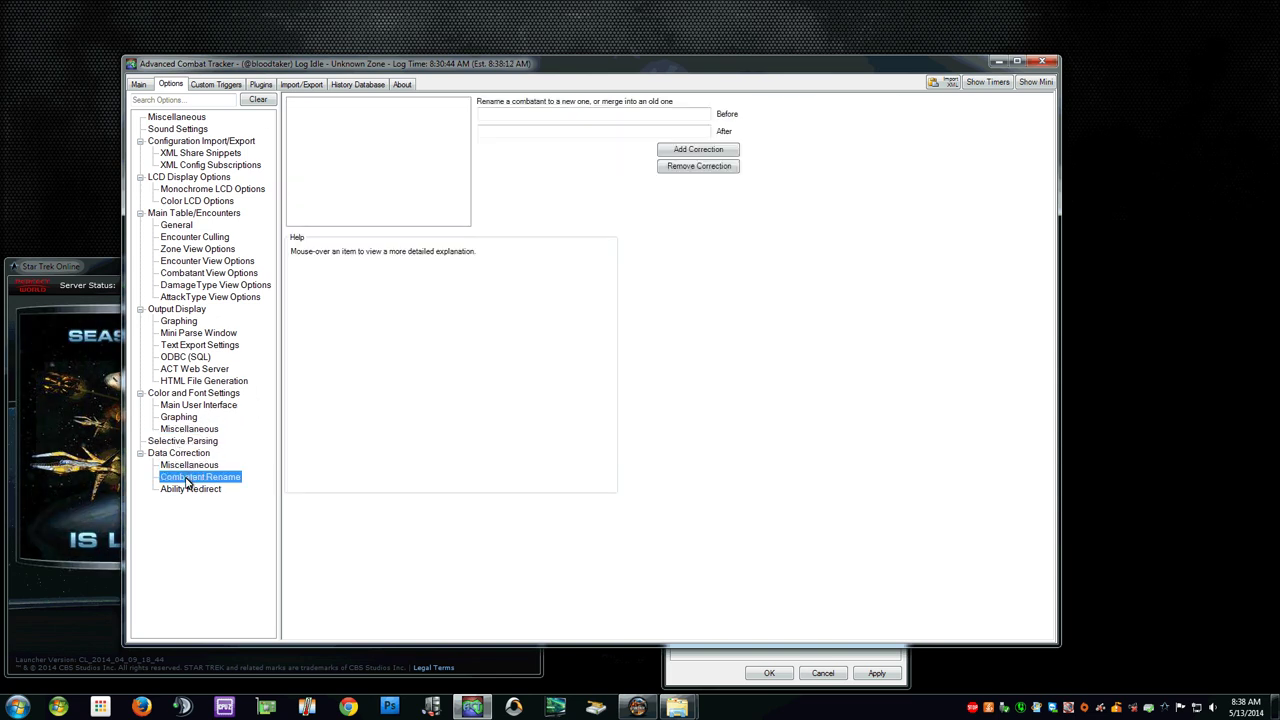
left_click(195, 346)
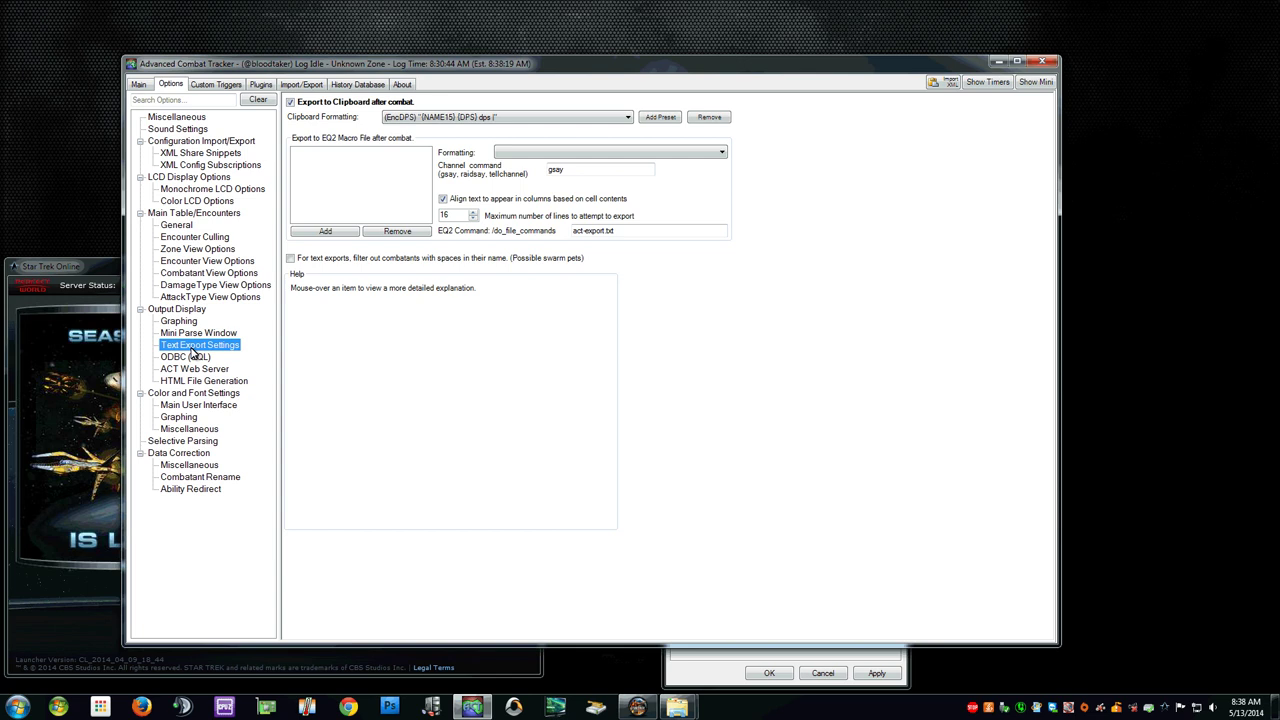
View the Import/Merge and All entries in the main encounter list and open the log file import settings
left_click(143, 85)
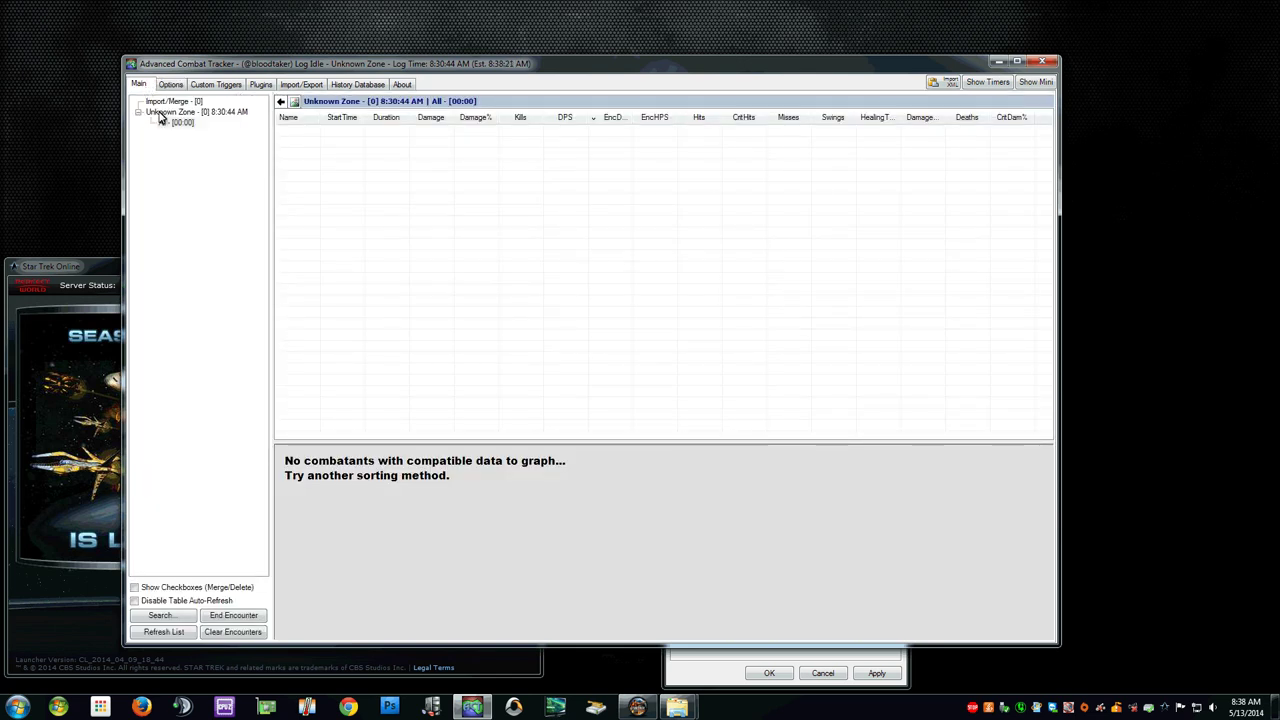
left_click(181, 102)
left_click(178, 123)
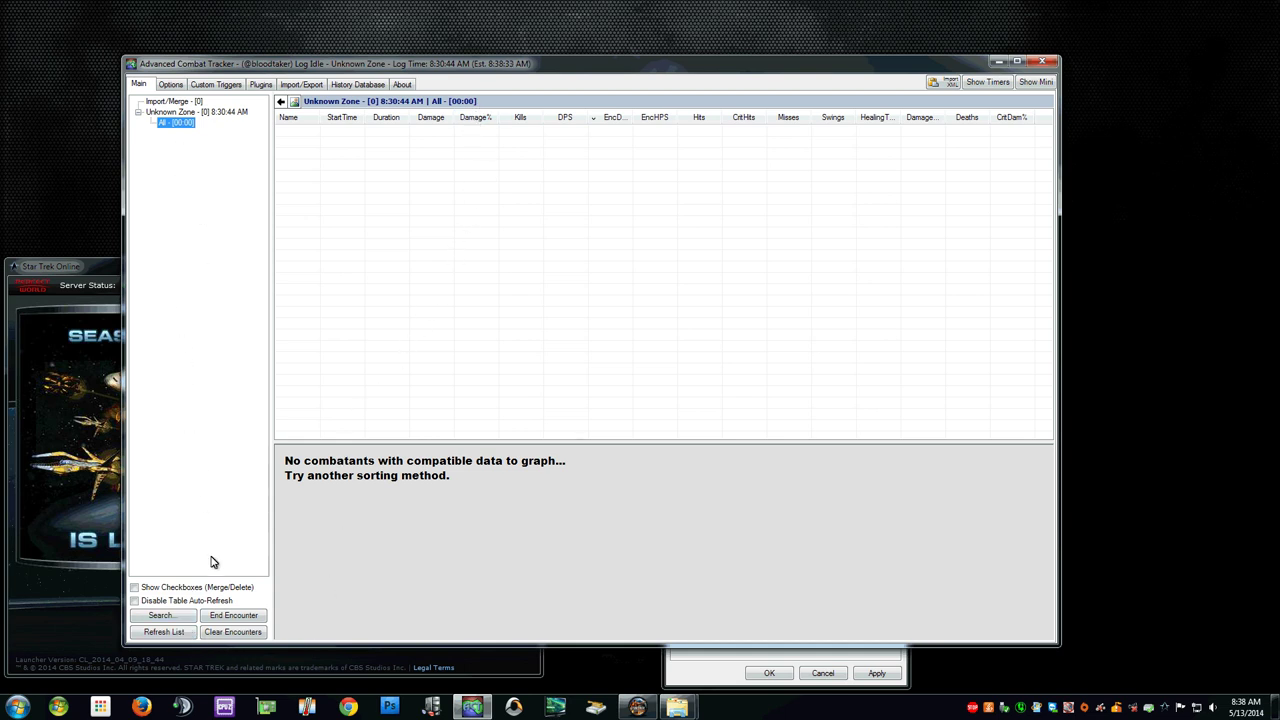
left_click(181, 104)
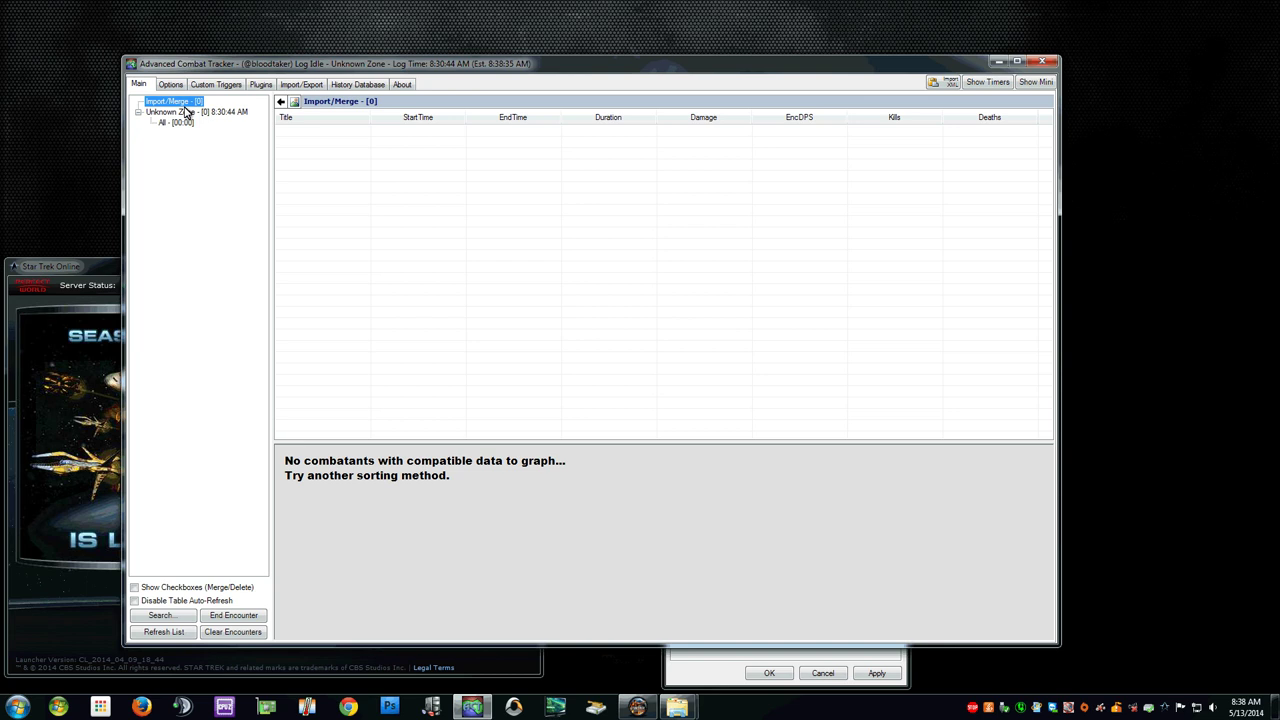
left_click(321, 87)
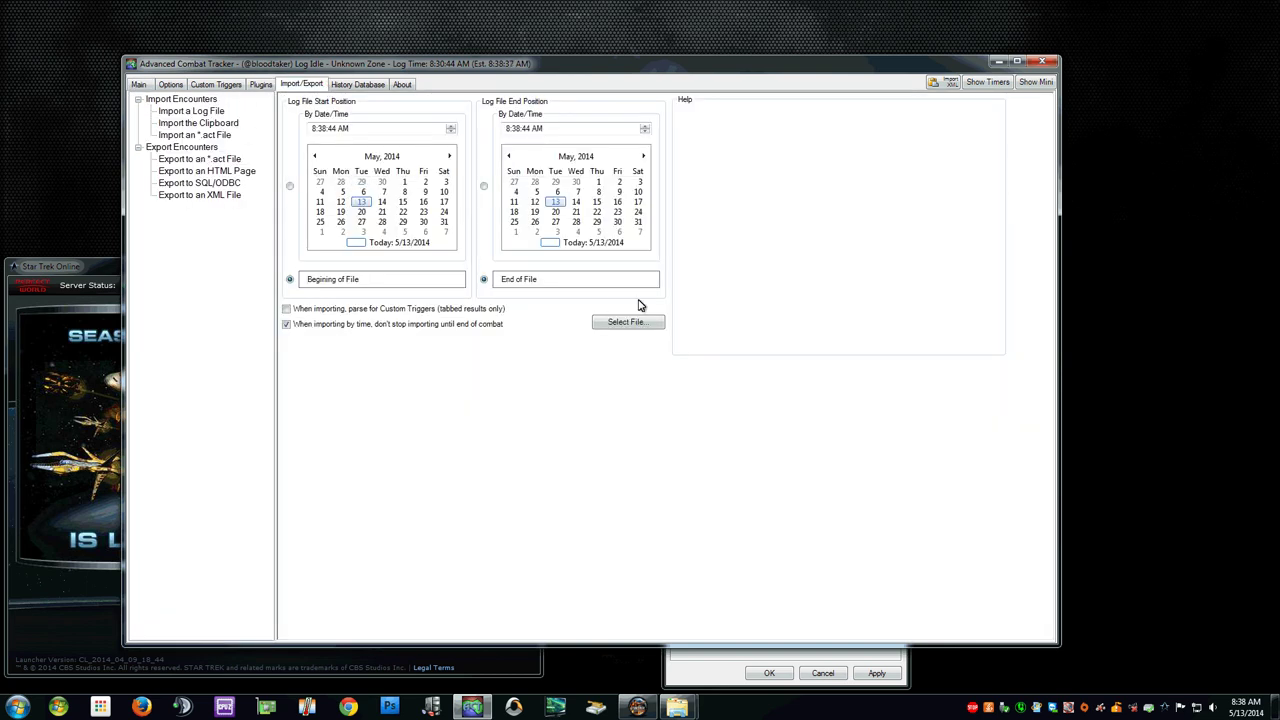
Import the whole combat log from the GameClient folder, using the character name already entered as the point of view
left_click(630, 322)
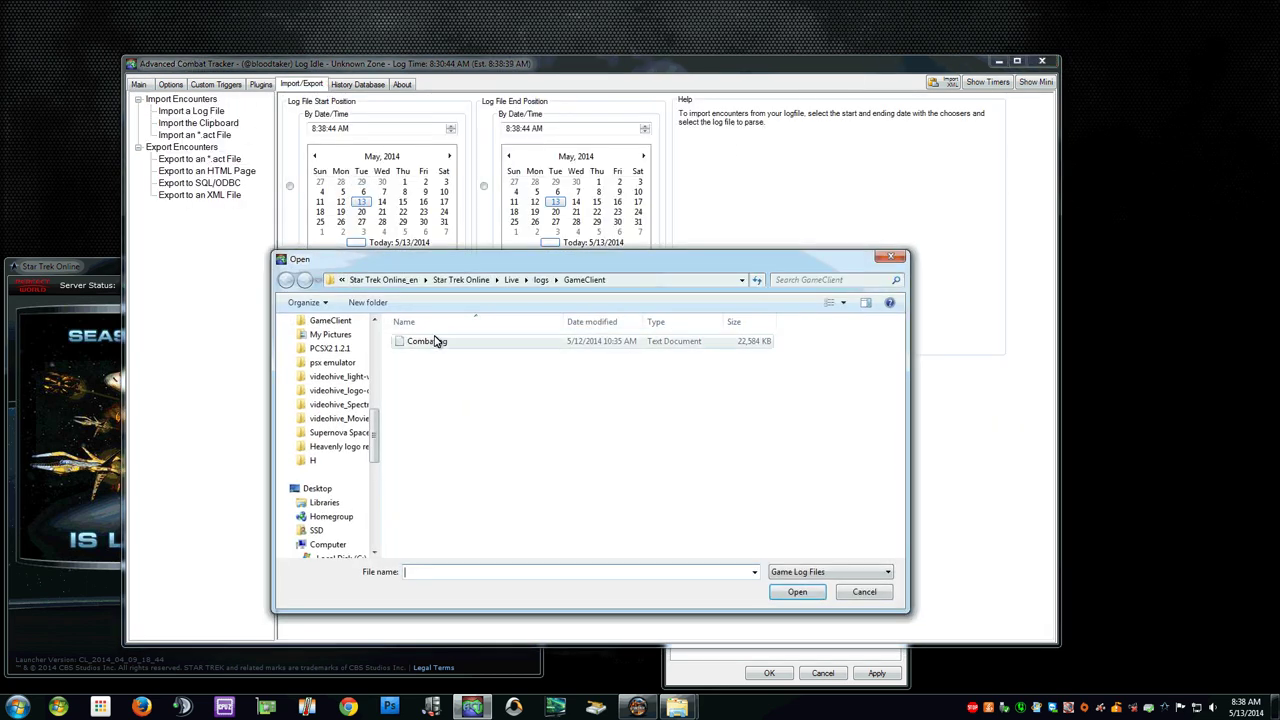
left_click(430, 341)
left_click(792, 592)
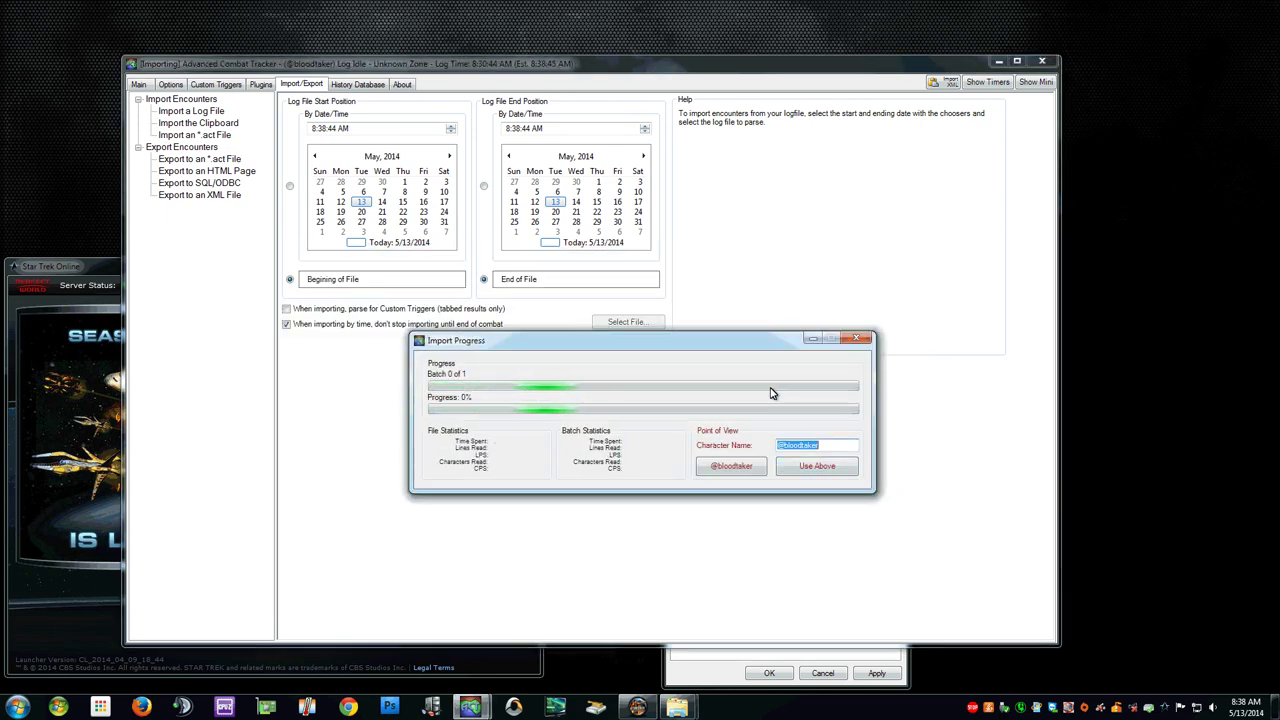
left_click(848, 468)
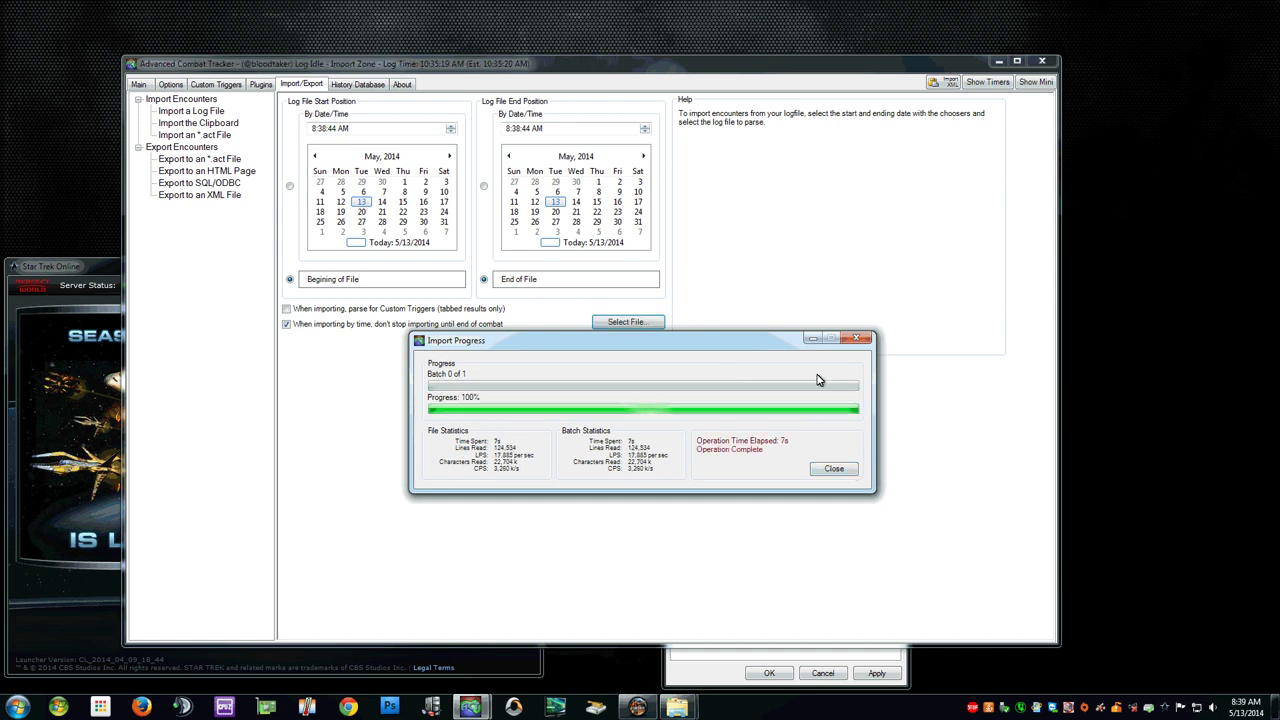
left_click(833, 471)
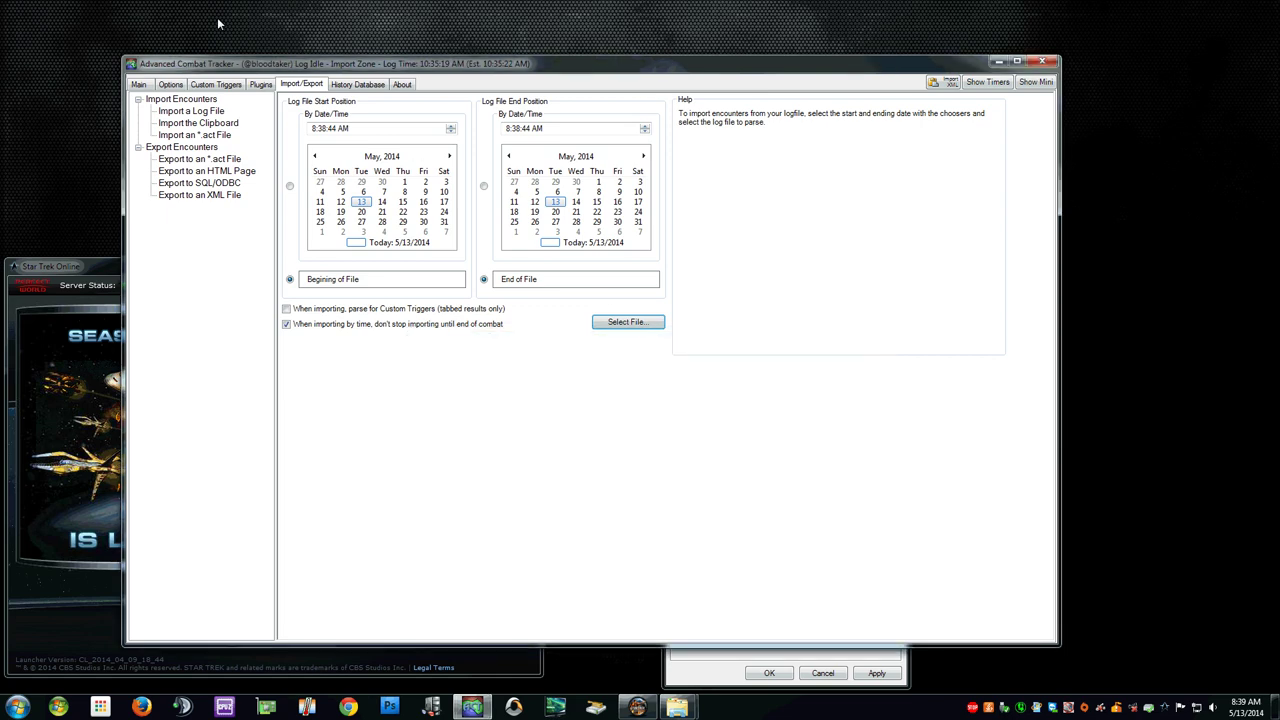
Look through the imported encounters of the Import Zone in the main table, including their start times and durations
left_click(144, 86)
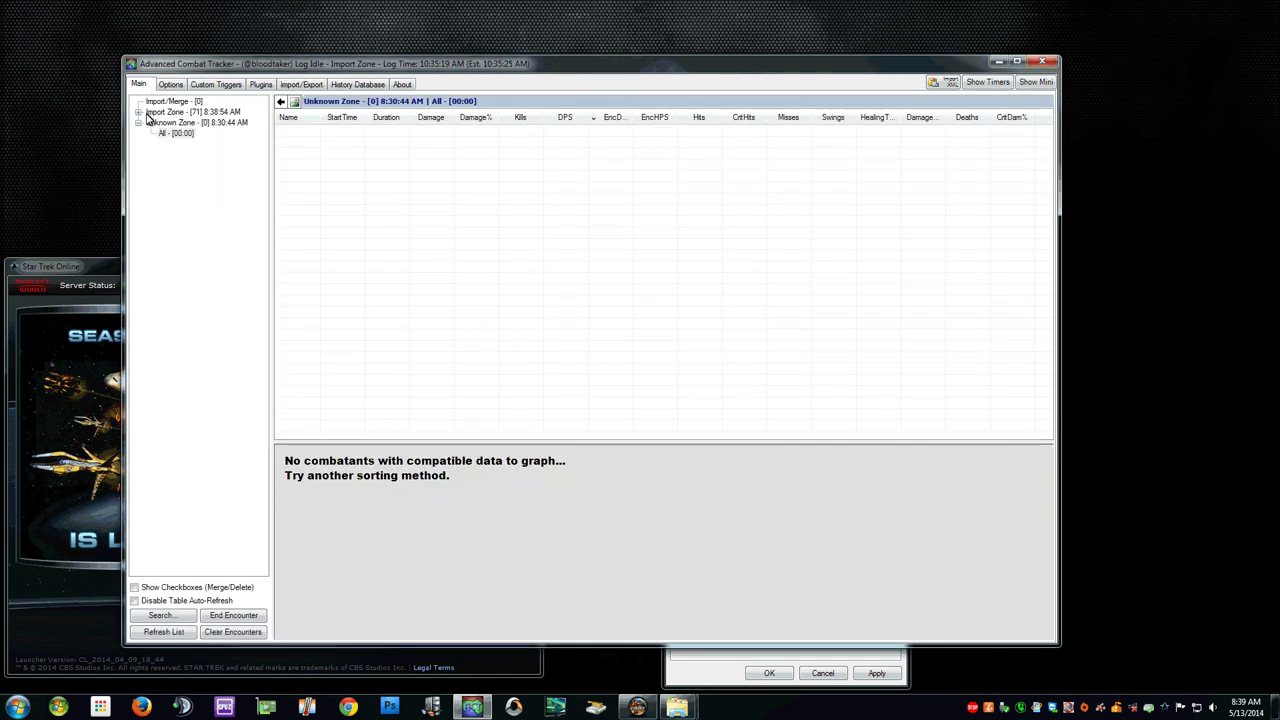
left_click(152, 112)
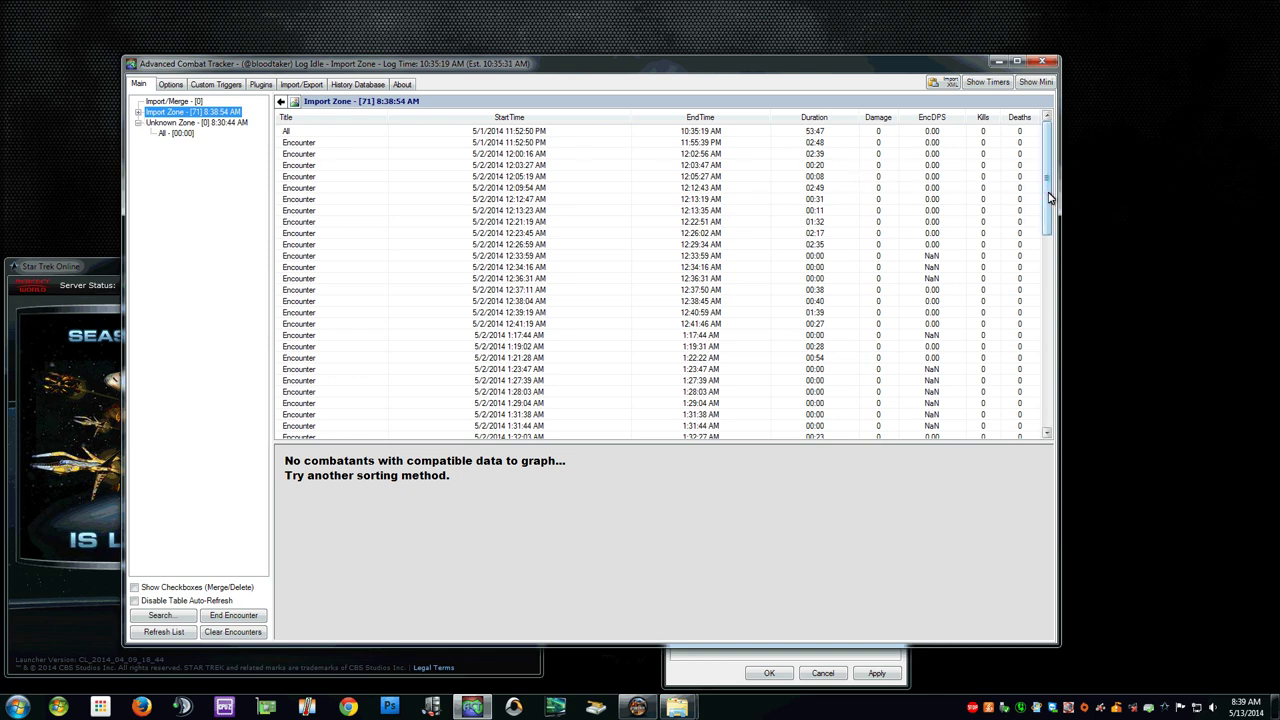
left_click_drag(1049, 197, 1002, 410)
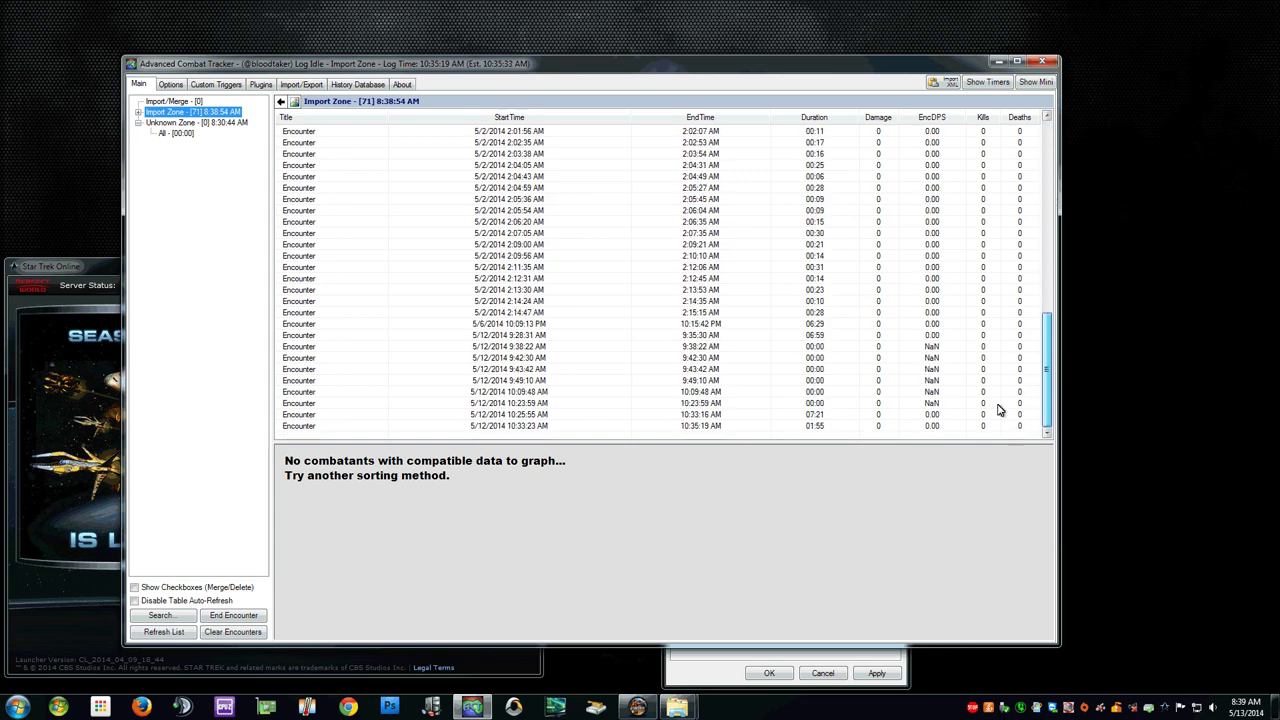
left_click(300, 315)
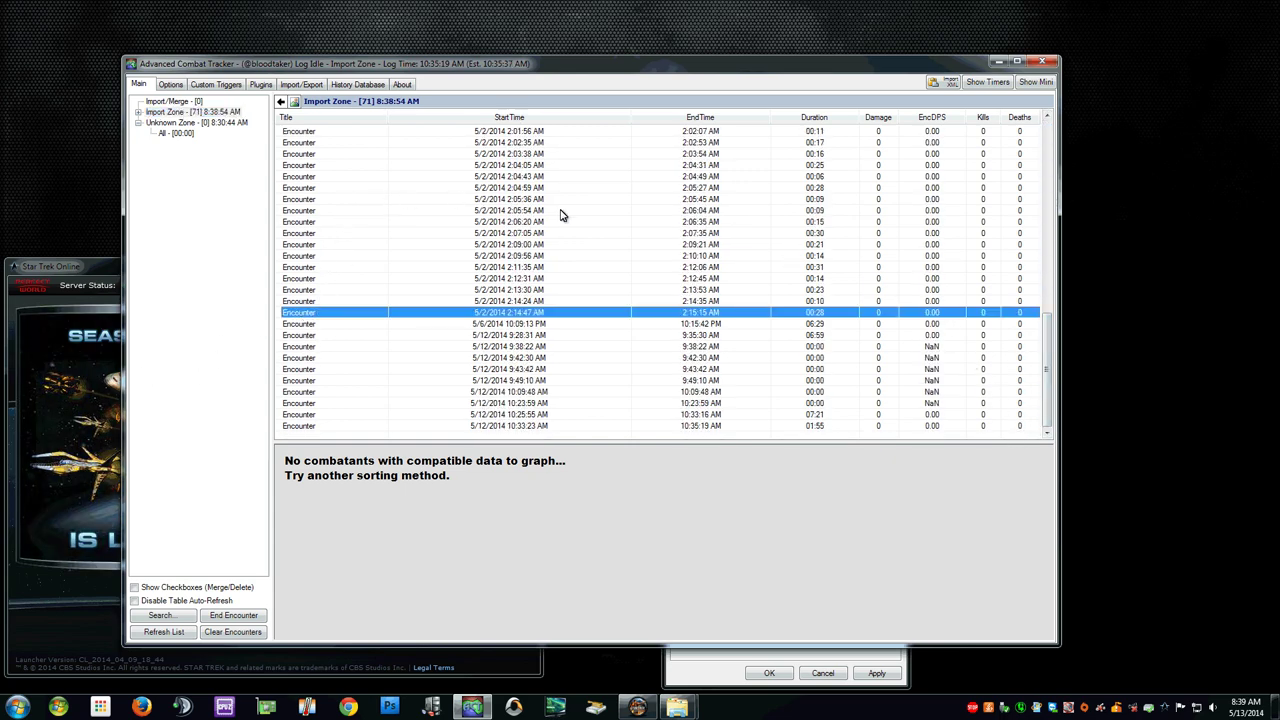
scroll(575, 235, "up", 5)
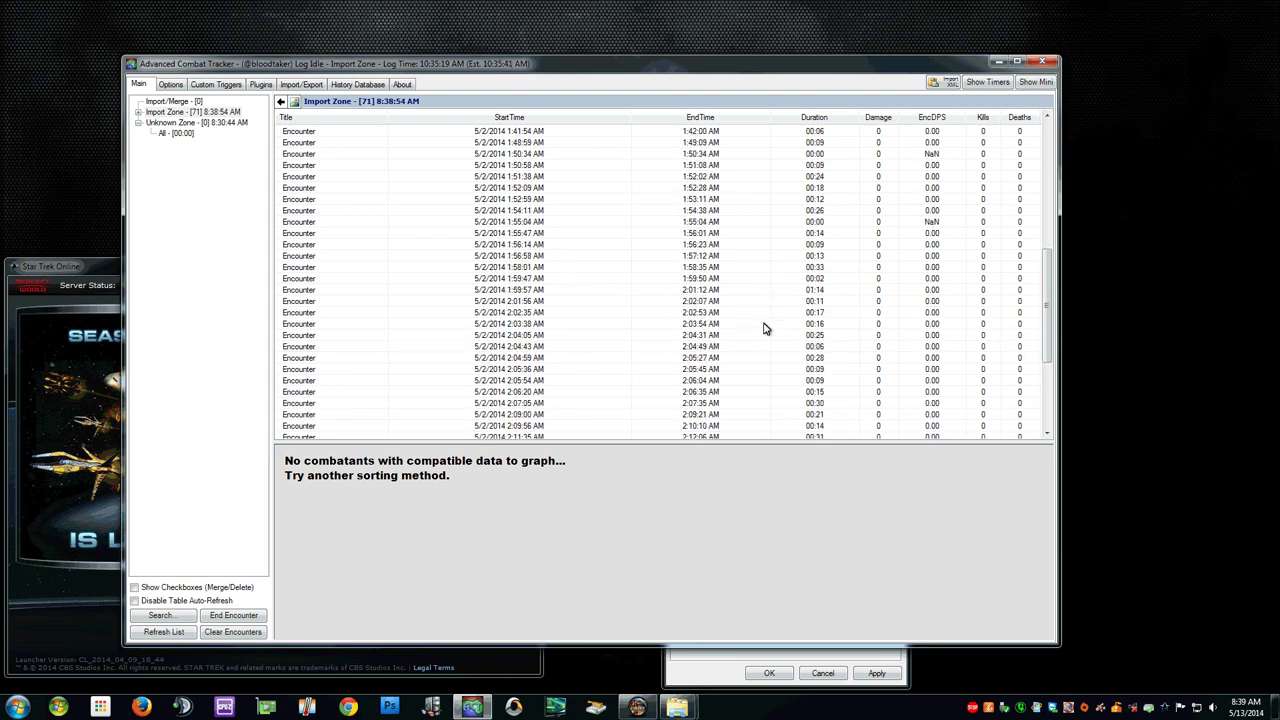
scroll(718, 370, "up", 9)
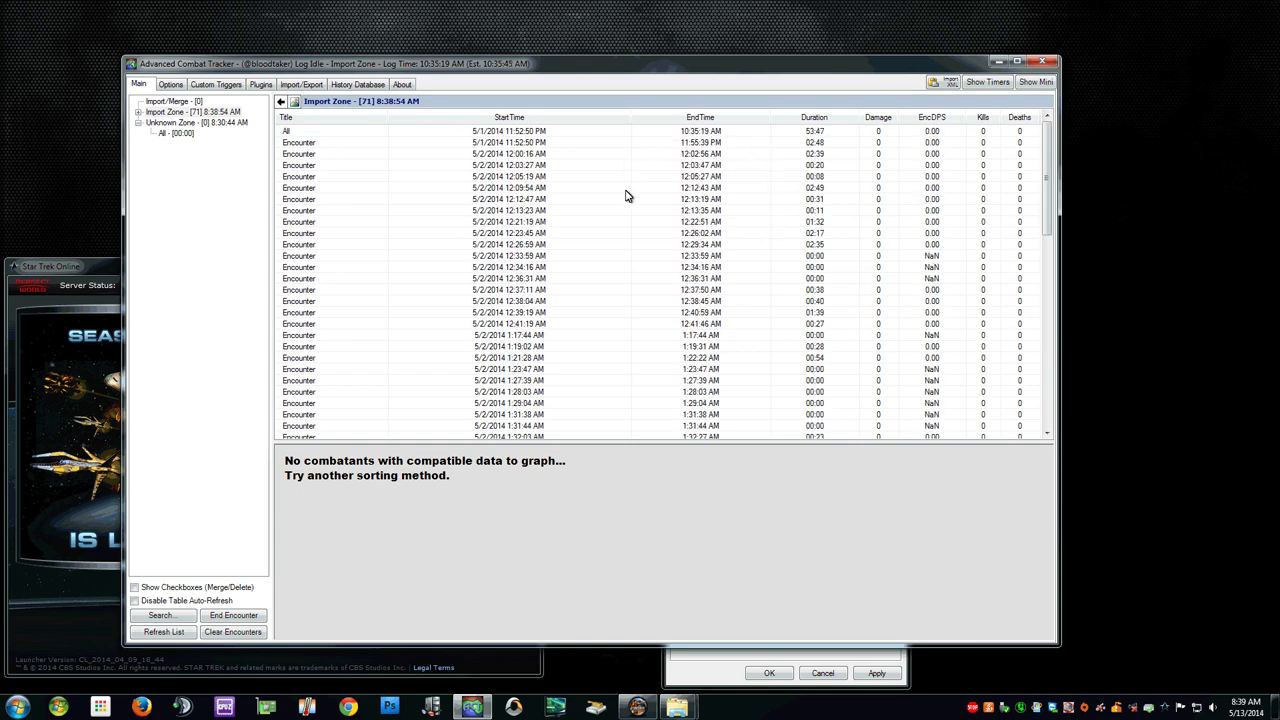
scroll(611, 229, "down", 12)
Expand the Import Zone and browse its individual encounters from 5/2/2014 to 5/12/2014, comparing their combatant tables and graphs
left_click(138, 112)
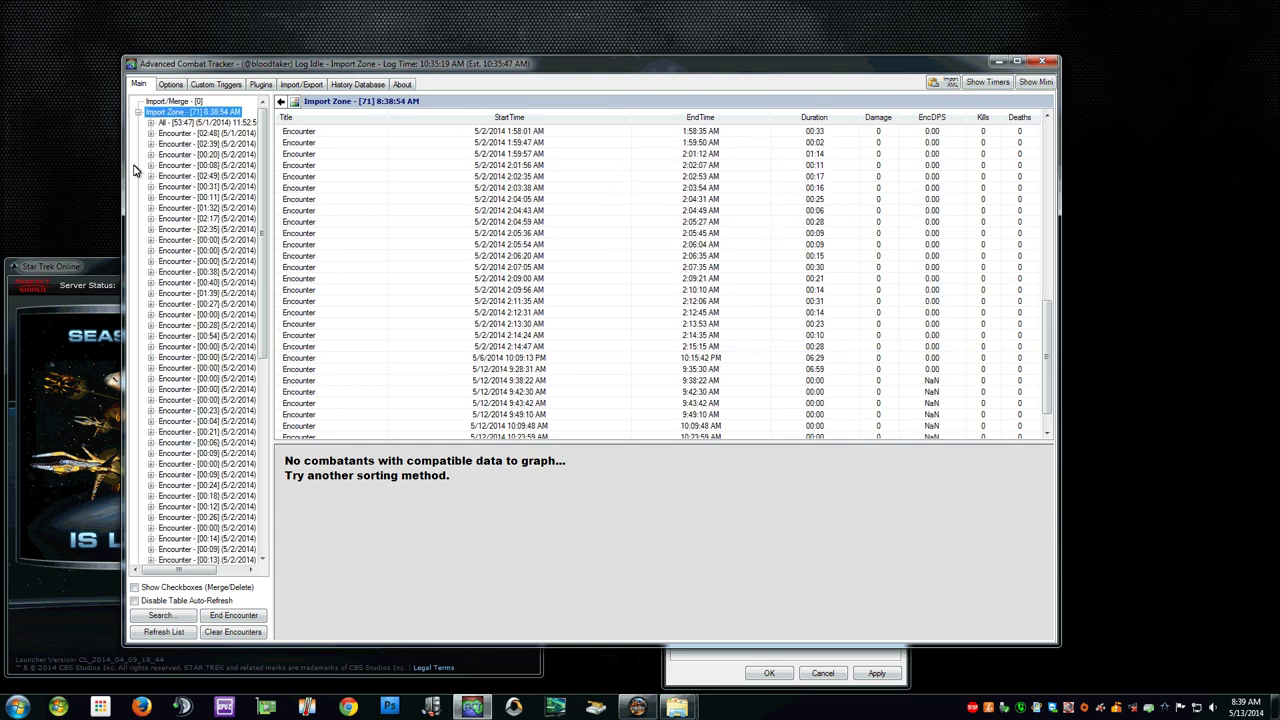
scroll(203, 323, "down", 5)
left_click(185, 517)
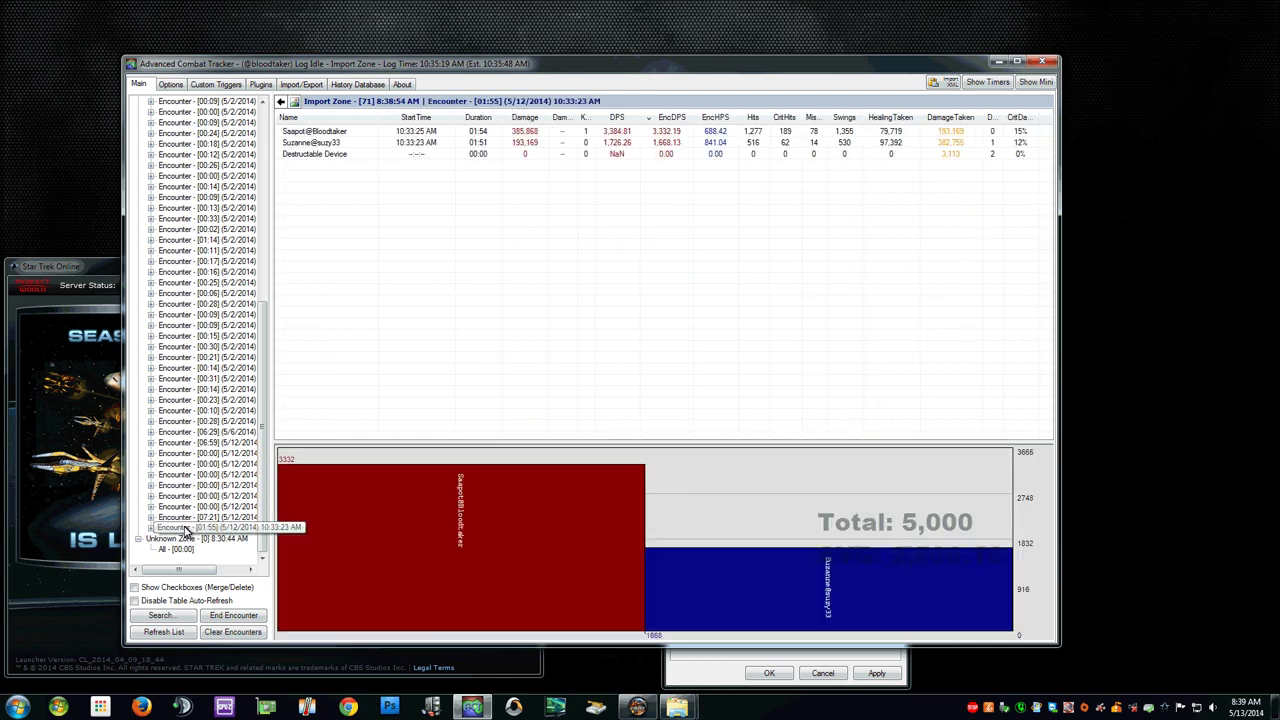
left_click(183, 497)
left_click(180, 455)
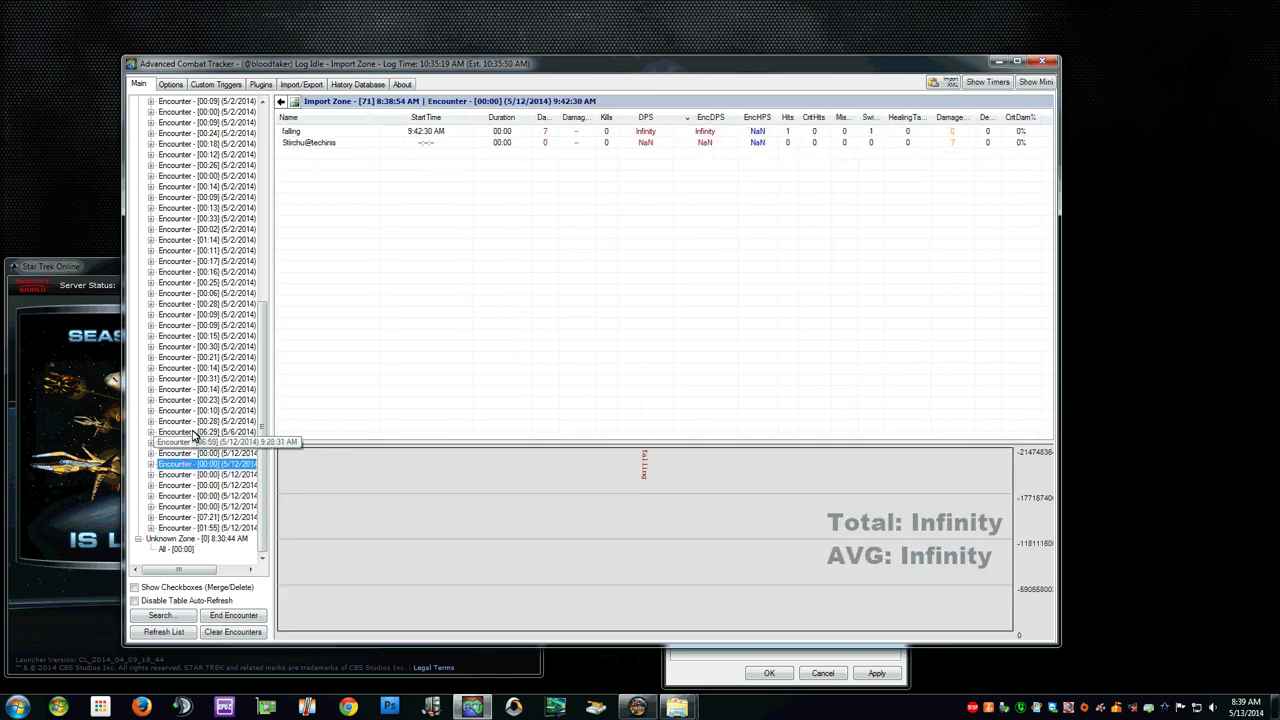
left_click(178, 410)
left_click(200, 369)
left_click(190, 304)
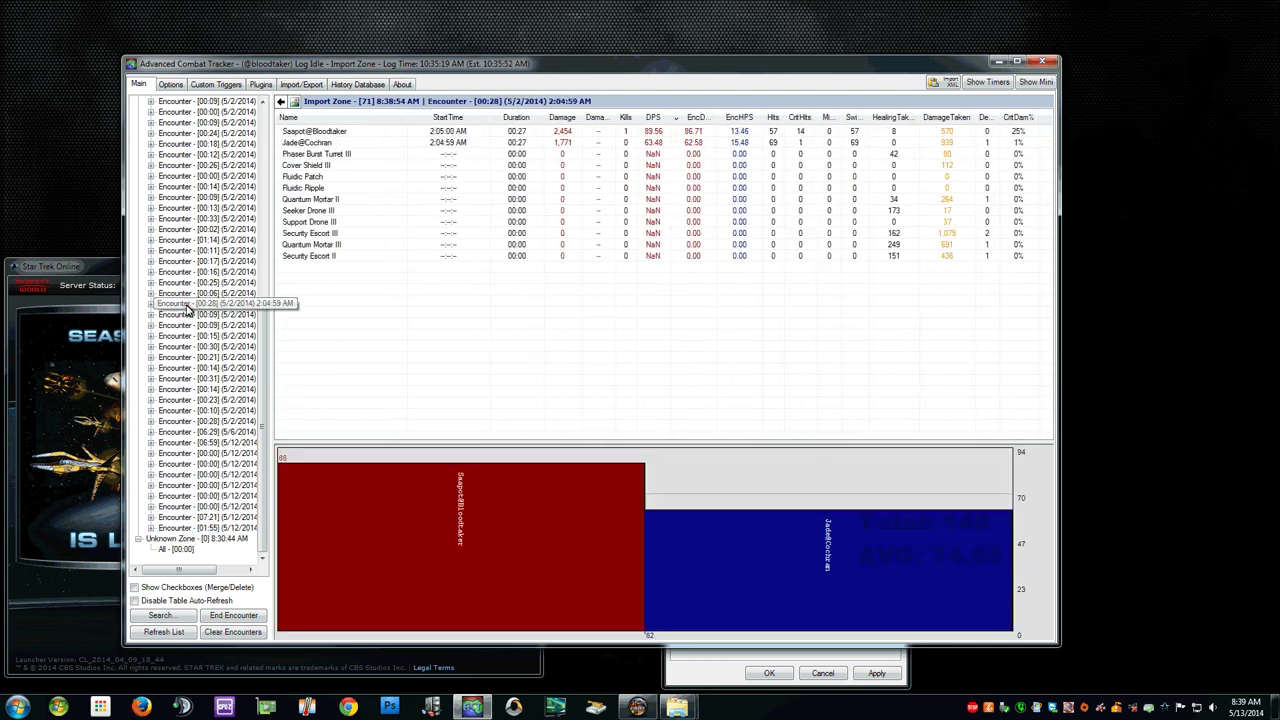
left_click(185, 272)
left_click(186, 245)
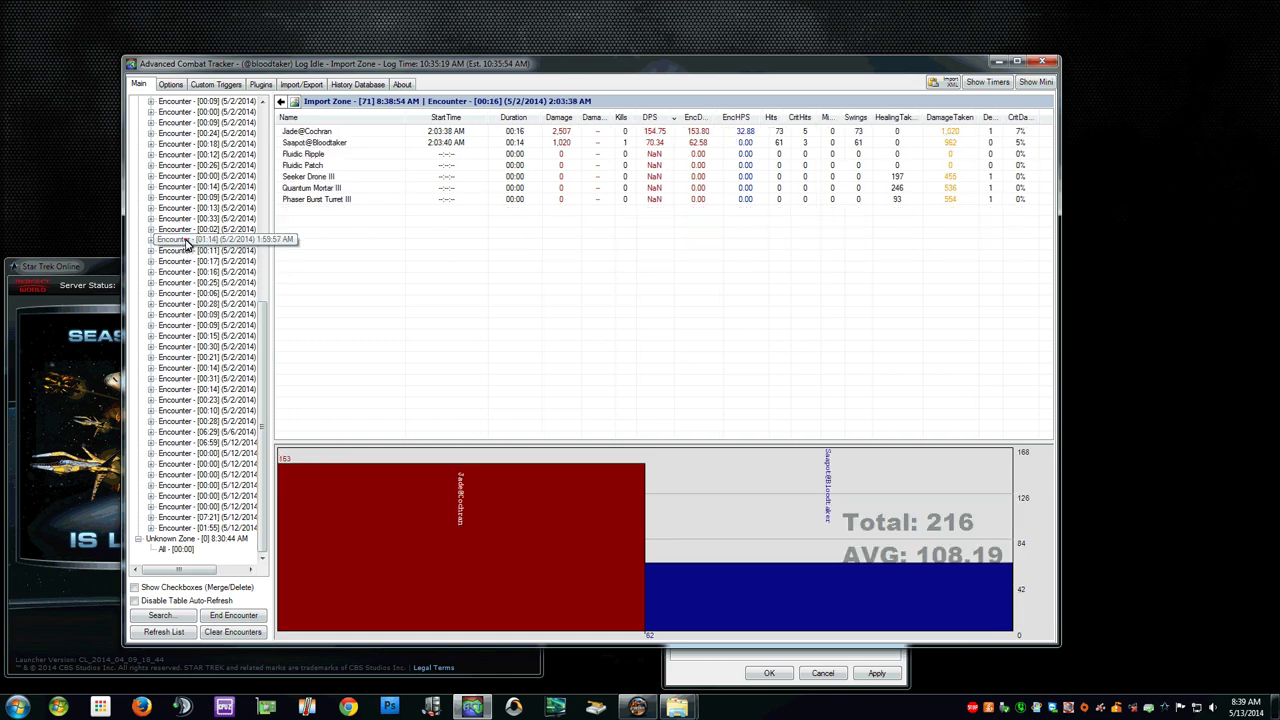
left_click(186, 208)
left_click(197, 176)
left_click(210, 357)
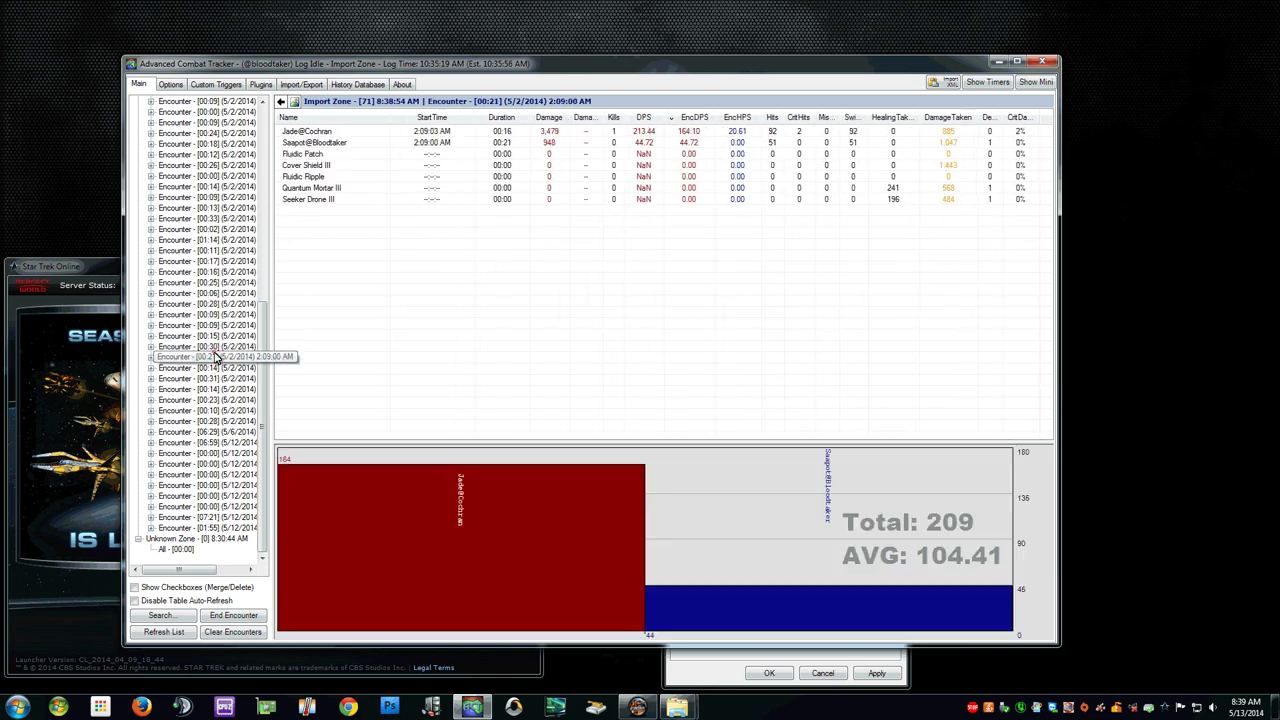
left_click(200, 420)
left_click(192, 464)
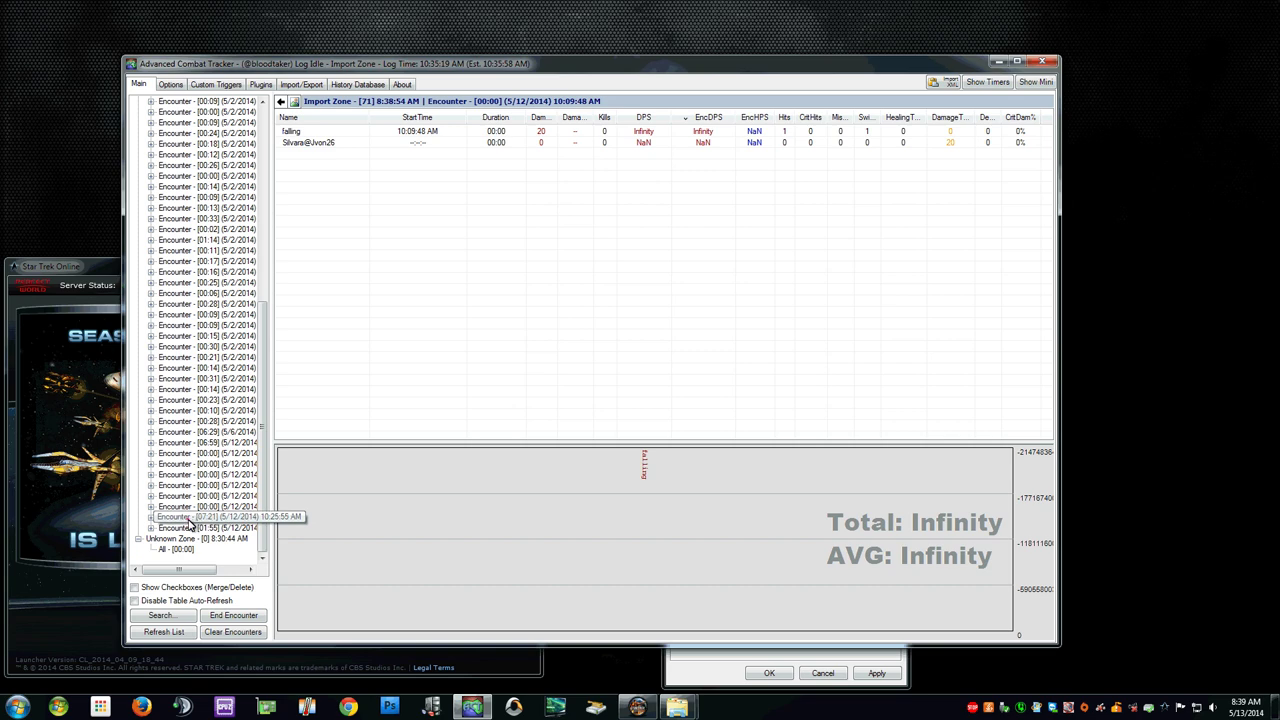
left_click(190, 518)
left_click(203, 507)
left_click(207, 367)
left_click(208, 288)
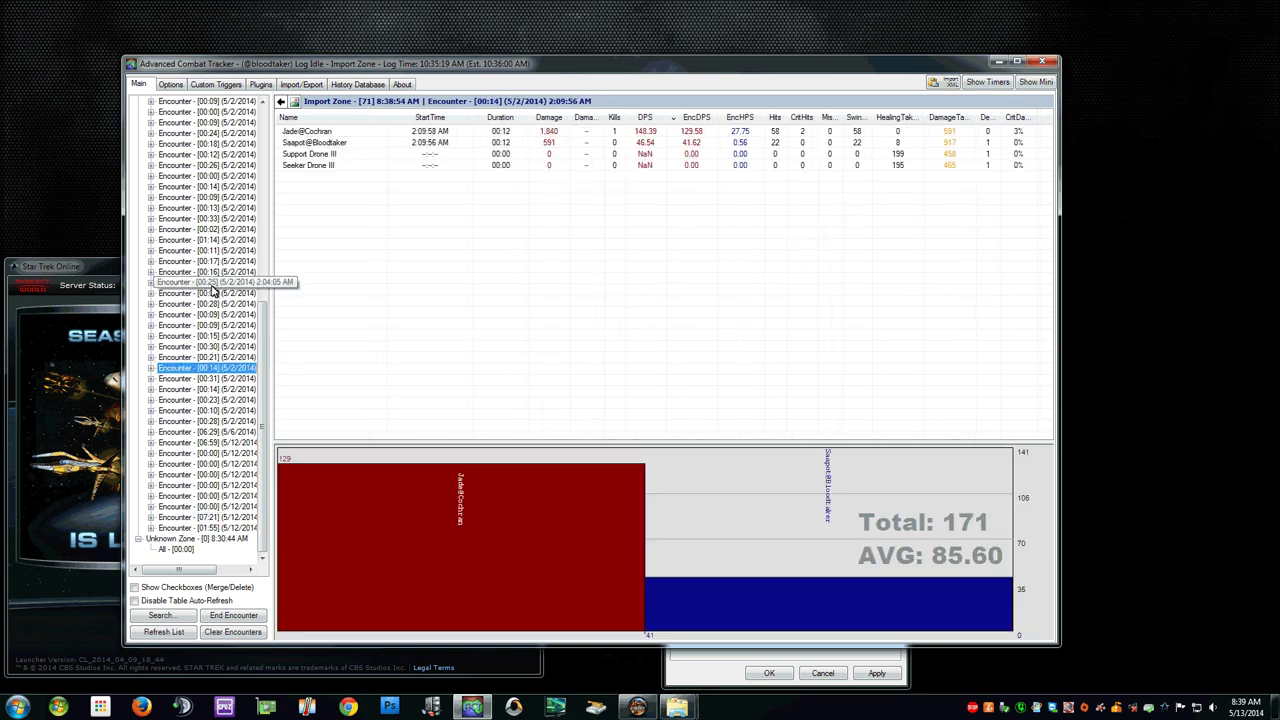
Display the 01:14 encounter of 5/2/2014 at 1:59:57 AM and examine its combatant graph
left_click(225, 242)
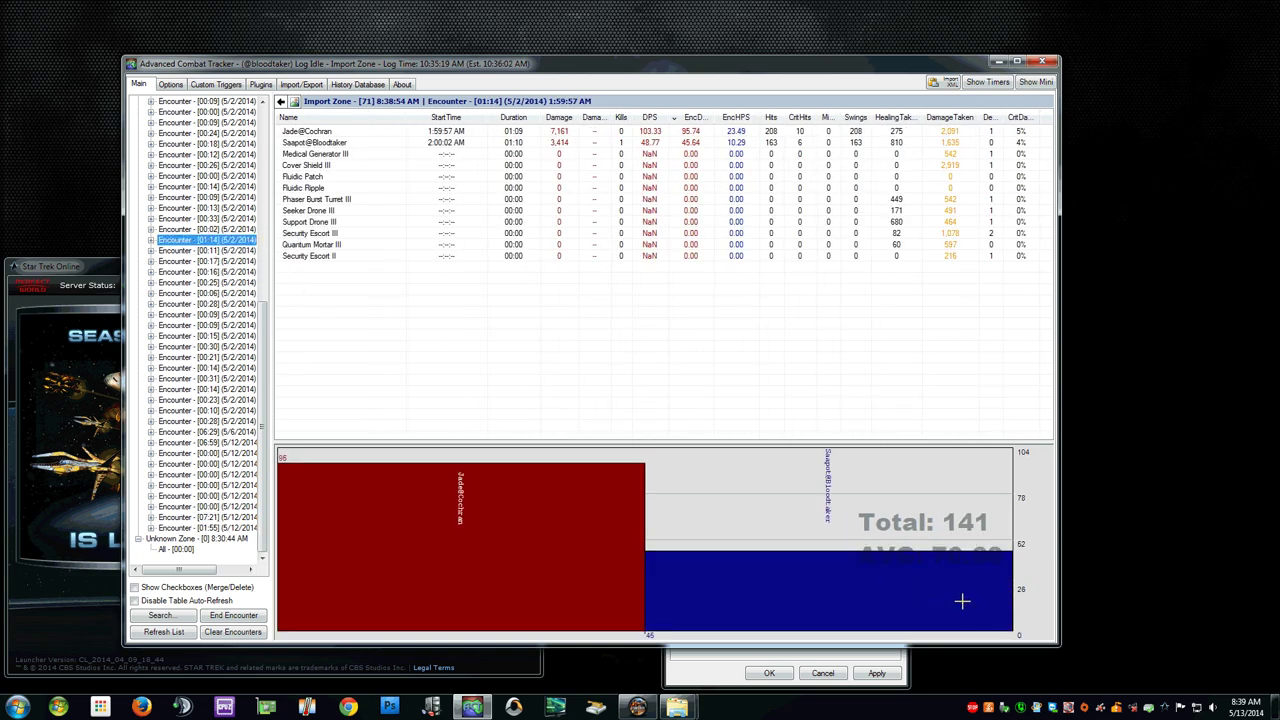
mouse_move(537, 579)
mouse_move(583, 499)
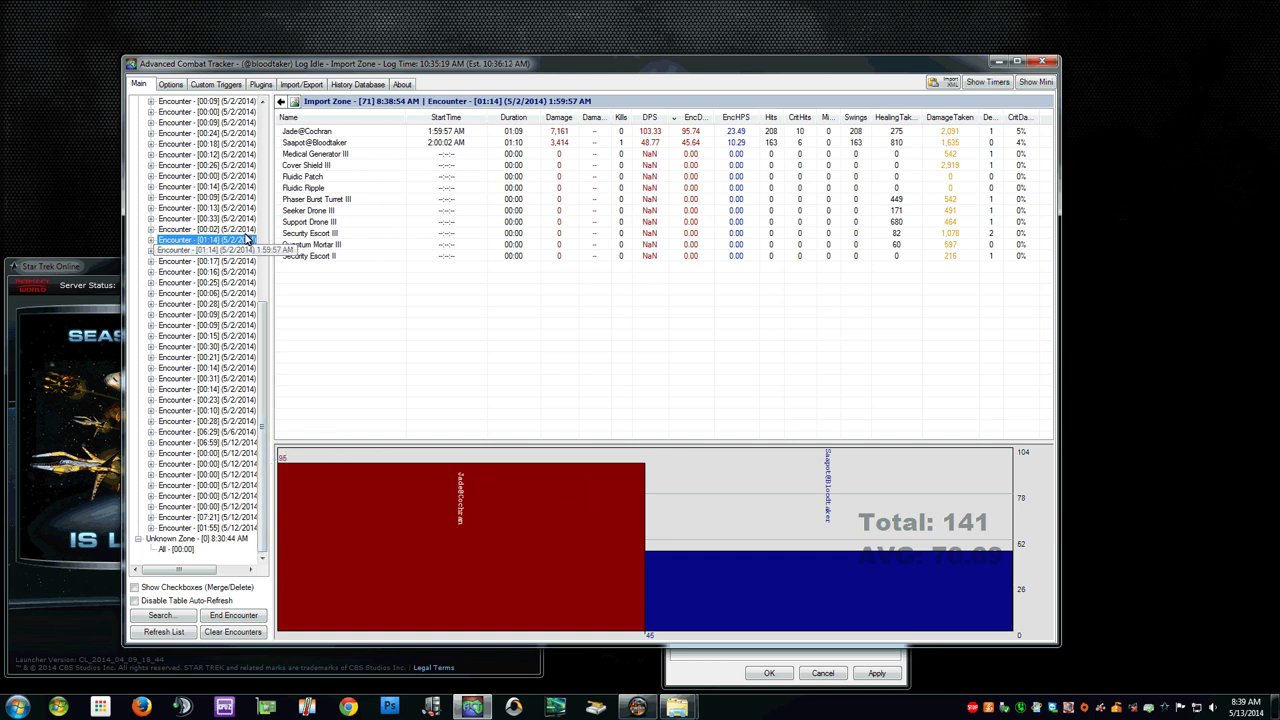
Examine the combatants' DPS in the 01:39 encounter of 5/2/2014 at 12:39:19 AM, and return to the Text Export Settings
scroll(230, 333, "up", 5)
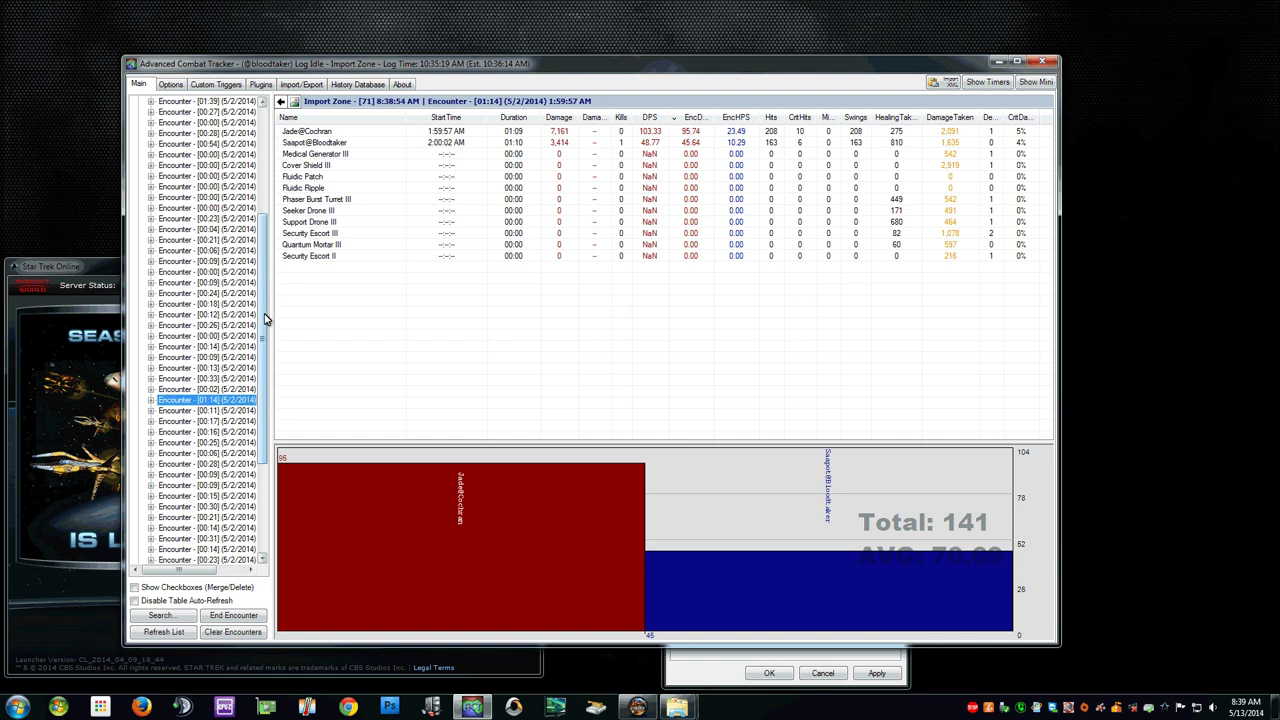
left_click(205, 261)
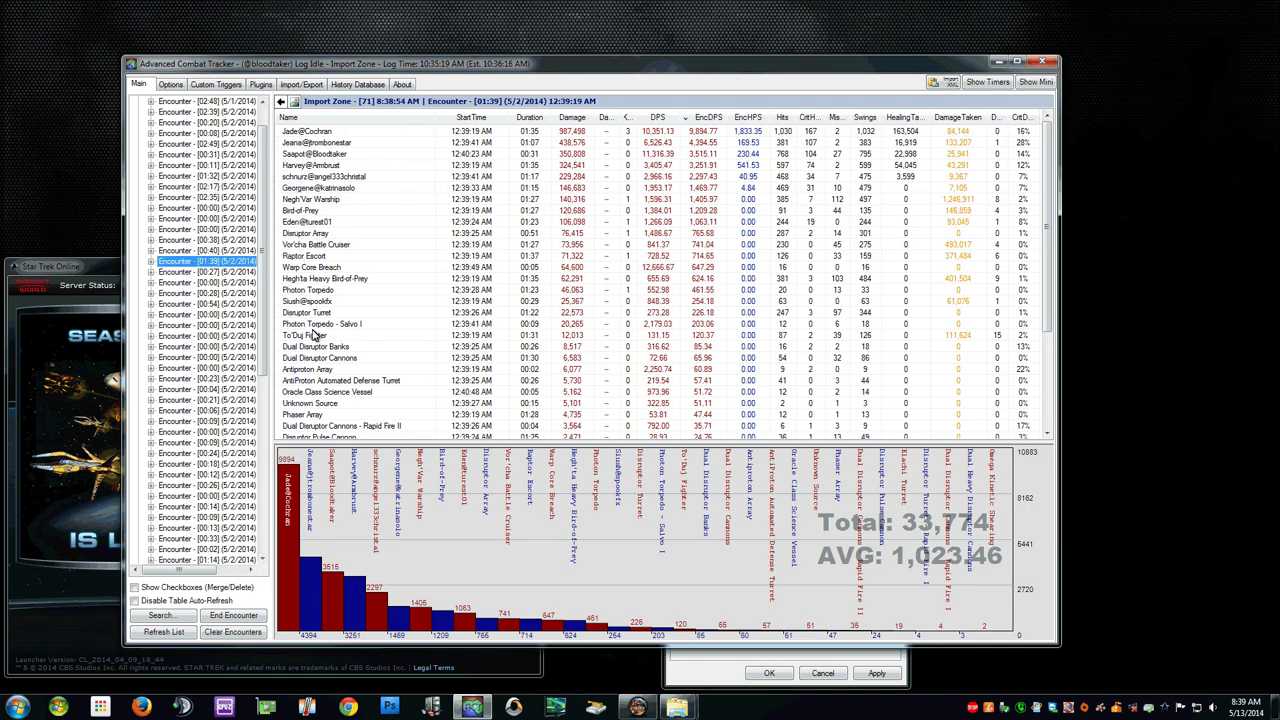
mouse_move(305, 525)
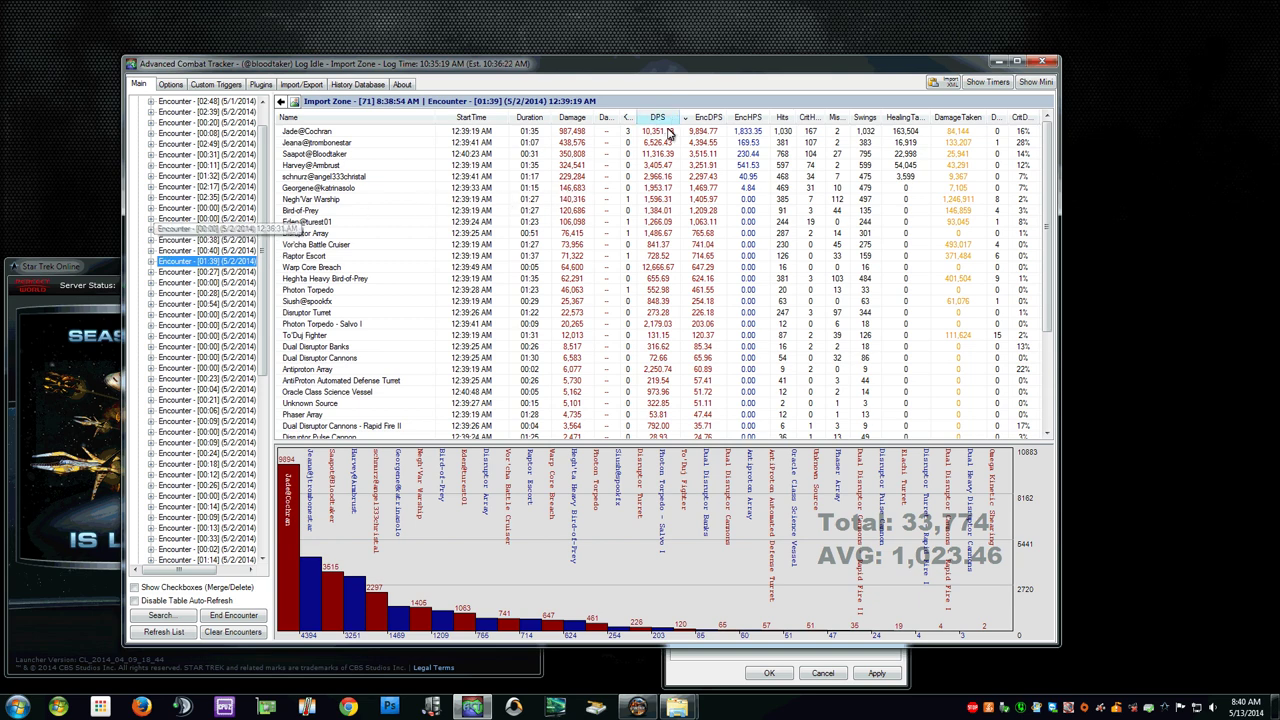
left_click(664, 155)
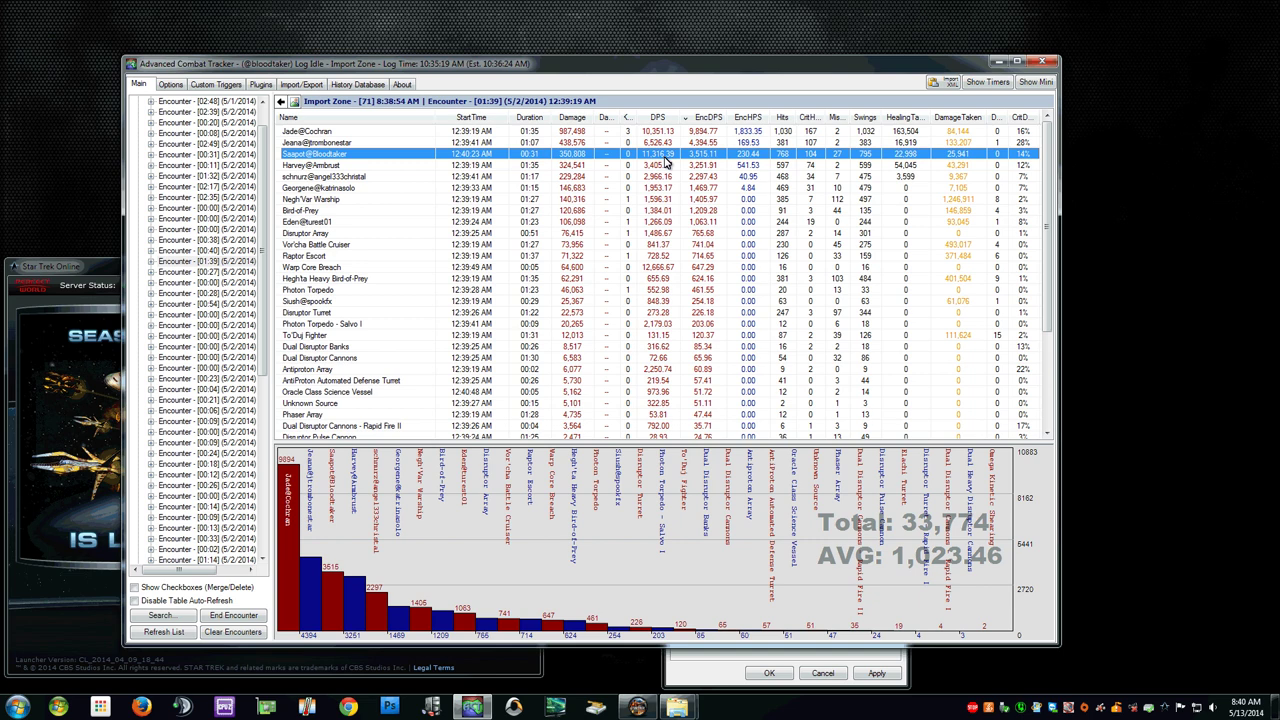
left_click(176, 86)
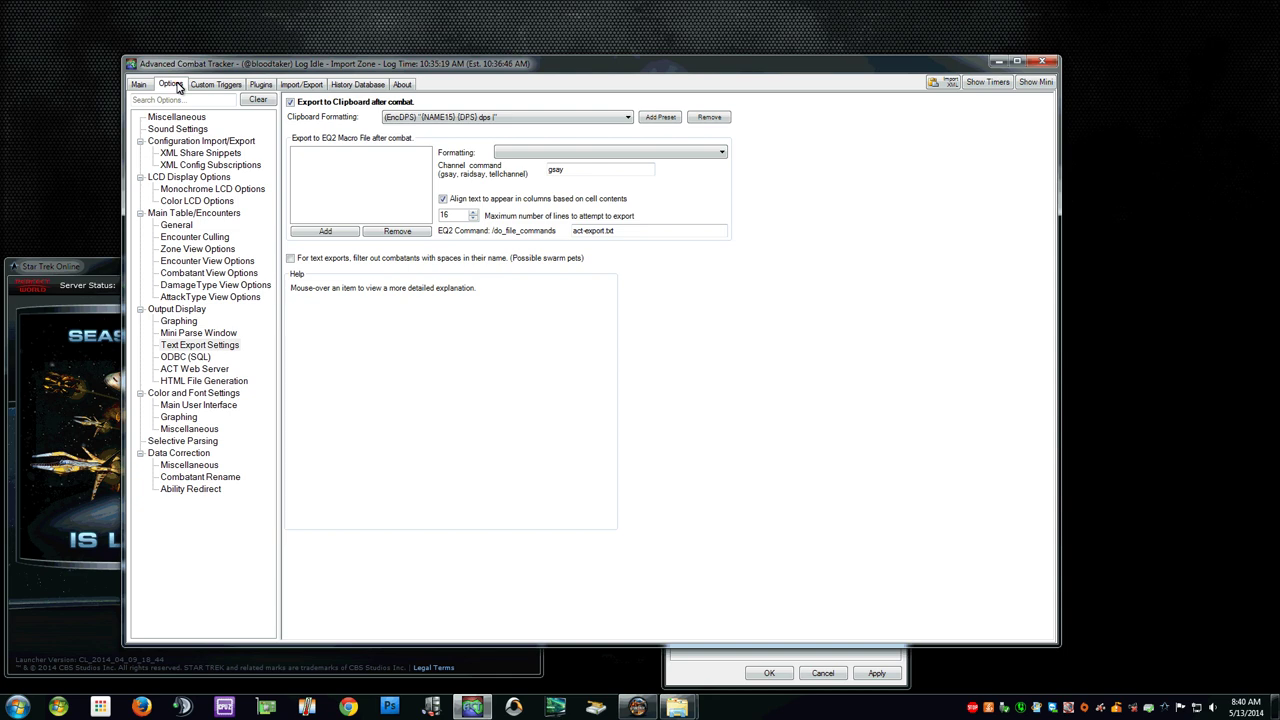